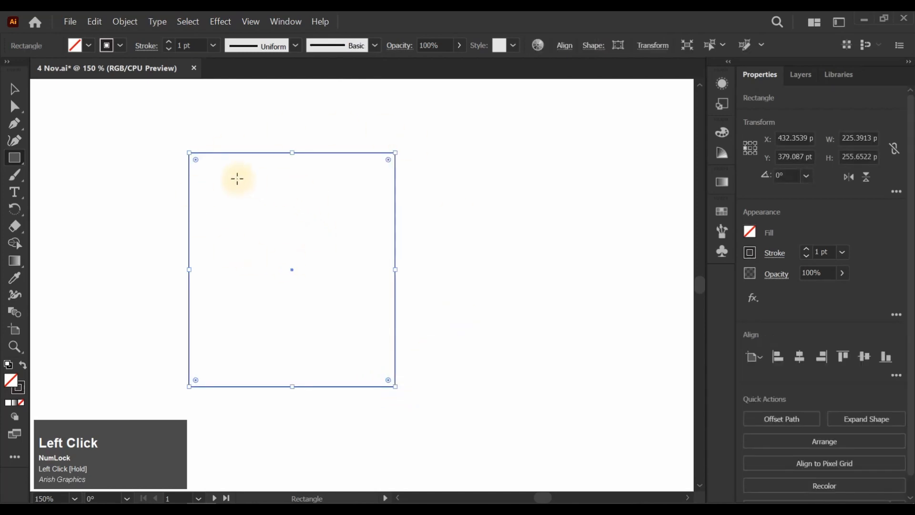
- Fully round the rectangle's two right corners to form a D shape and move the shape toward the upper right
{"action": "left_click", "coordinate": [15, 106]}
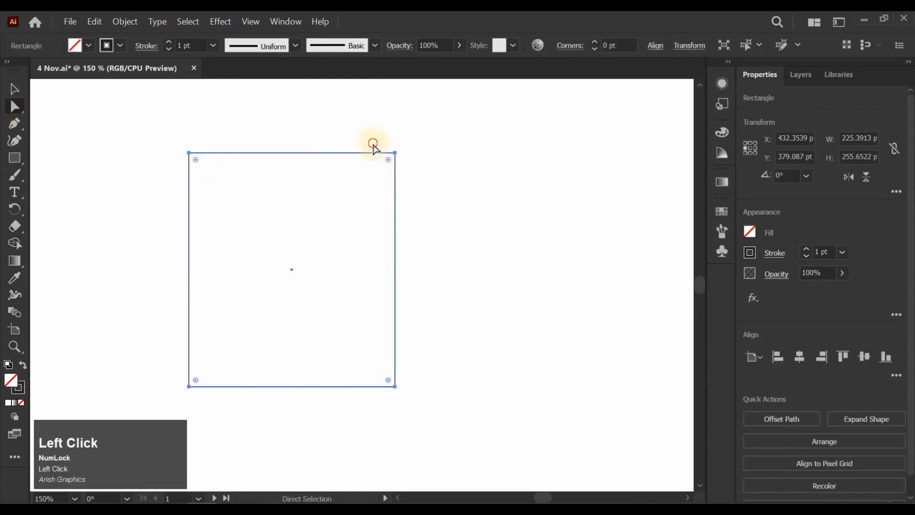
{"action": "left_click_drag", "start_coordinate": [373, 143], "coordinate": [423, 412]}
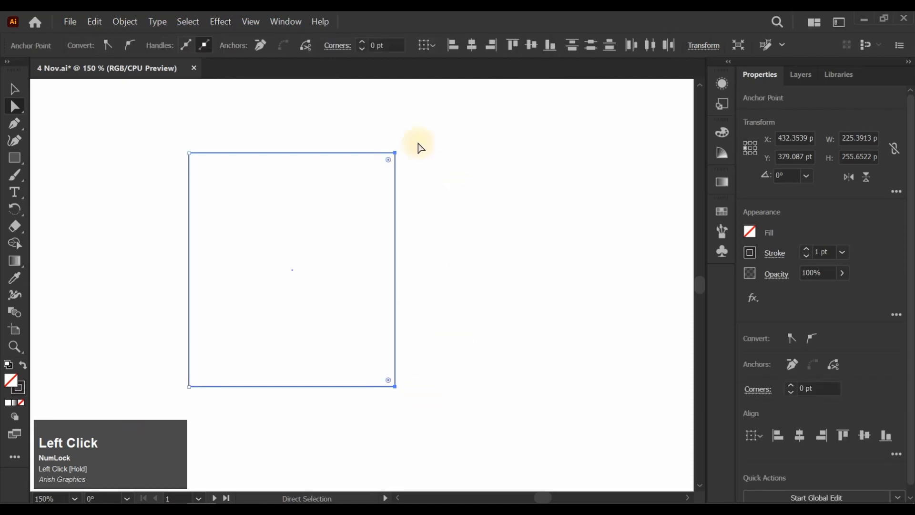
{"action": "left_click_drag", "start_coordinate": [388, 162], "coordinate": [147, 180]}
{"action": "left_click", "coordinate": [14, 89]}
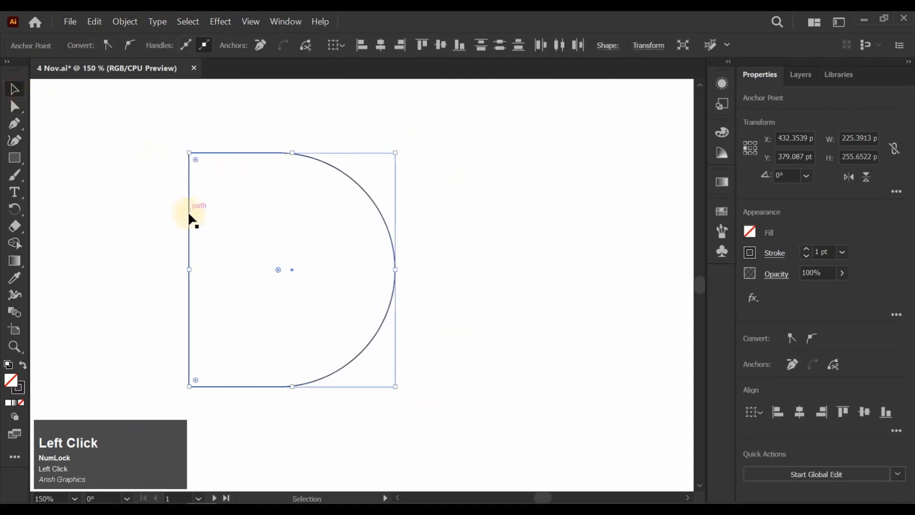
{"action": "left_click_drag", "start_coordinate": [189, 220], "coordinate": [303, 202]}
{"action": "left_click", "coordinate": [491, 217]}
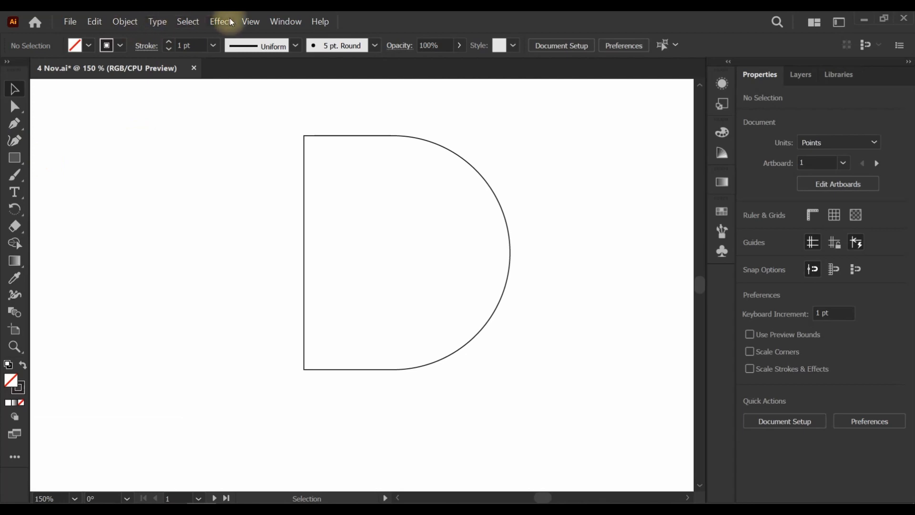
- Show the rulers and place horizontal guides along the top and bottom edges of the D shape
{"action": "left_click", "coordinate": [252, 23]}
{"action": "mouse_move", "coordinate": [350, 402]}
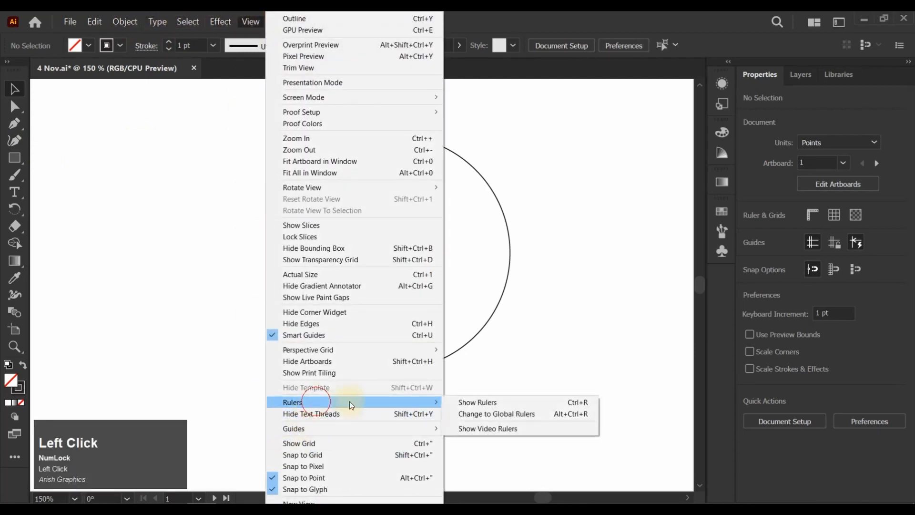
{"action": "left_click", "coordinate": [486, 402]}
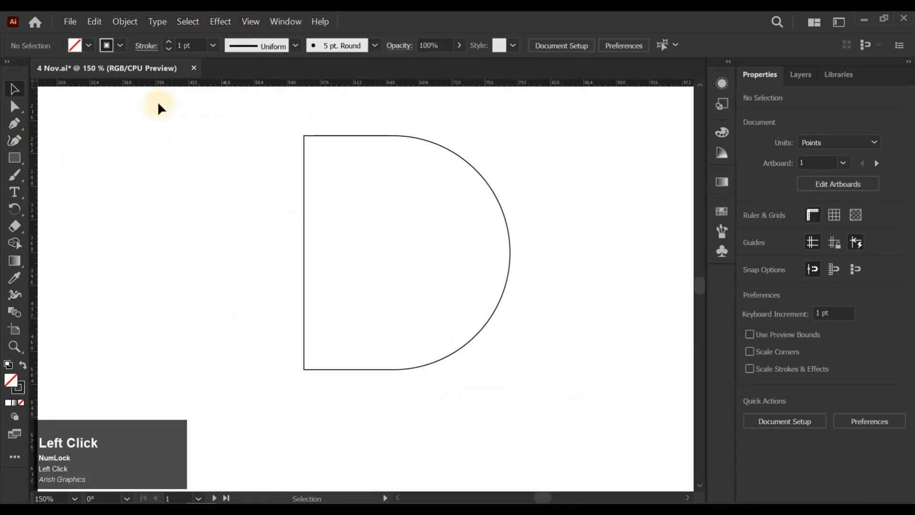
{"action": "left_click_drag", "start_coordinate": [387, 82], "coordinate": [404, 135]}
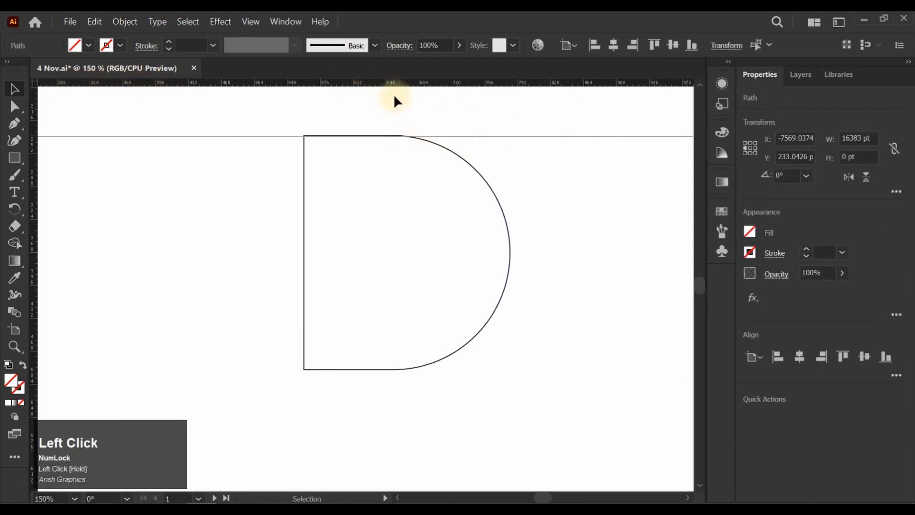
{"action": "left_click_drag", "start_coordinate": [376, 87], "coordinate": [426, 368]}
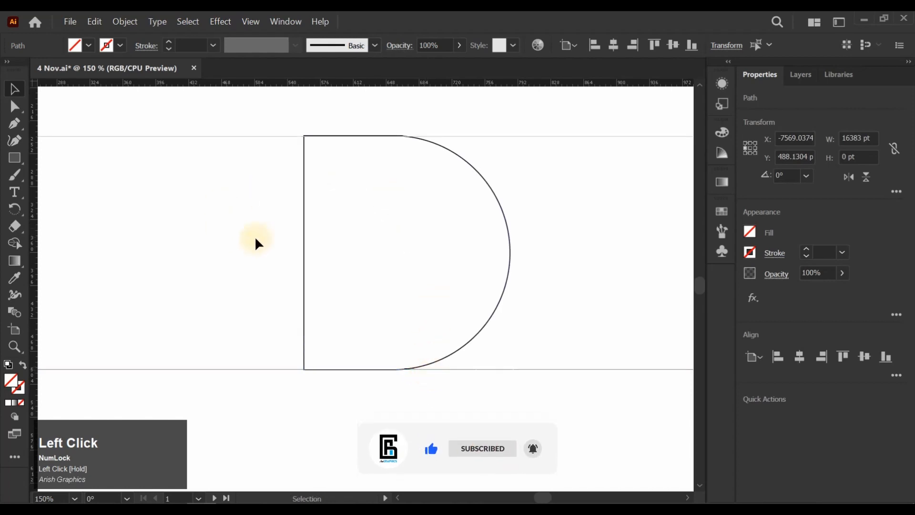
- Duplicate the top guide in front and move the copy down 50 pt
{"action": "left_click", "coordinate": [245, 136]}
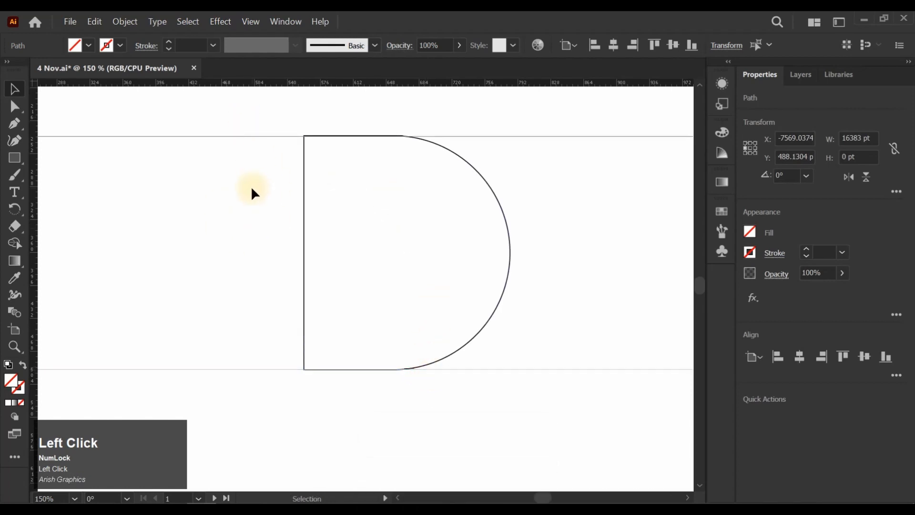
{"action": "left_click", "coordinate": [100, 22]}
{"action": "left_click", "coordinate": [94, 21]}
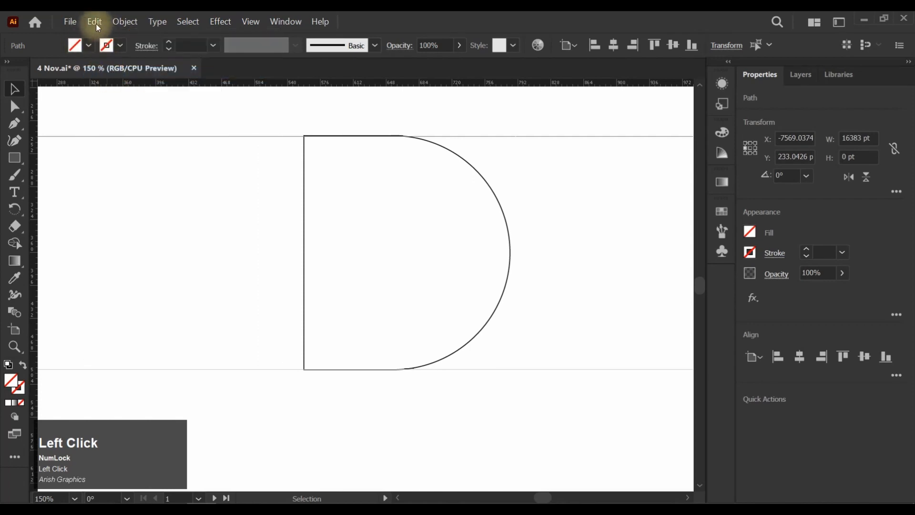
{"action": "left_click", "coordinate": [95, 22]}
{"action": "left_click", "coordinate": [133, 95]}
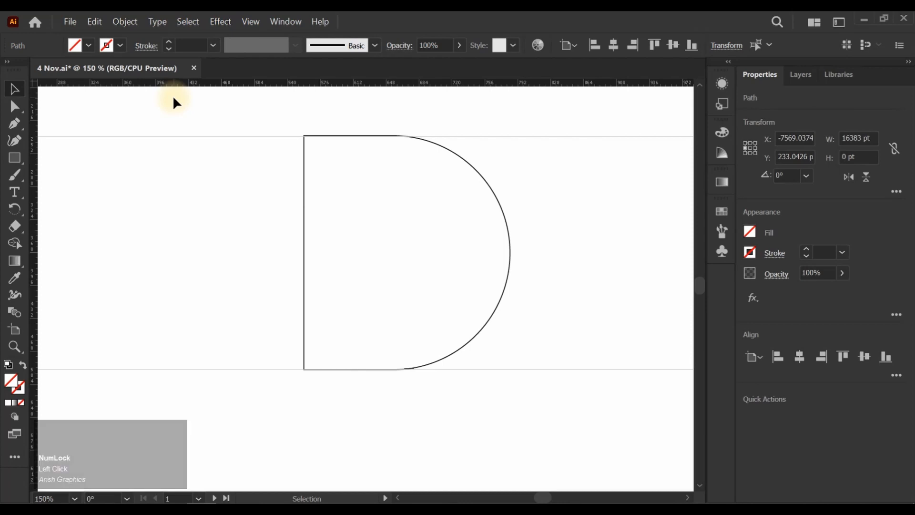
{"action": "key", "text": "shift+Down"}
{"action": "key", "text": "shift+Down"}
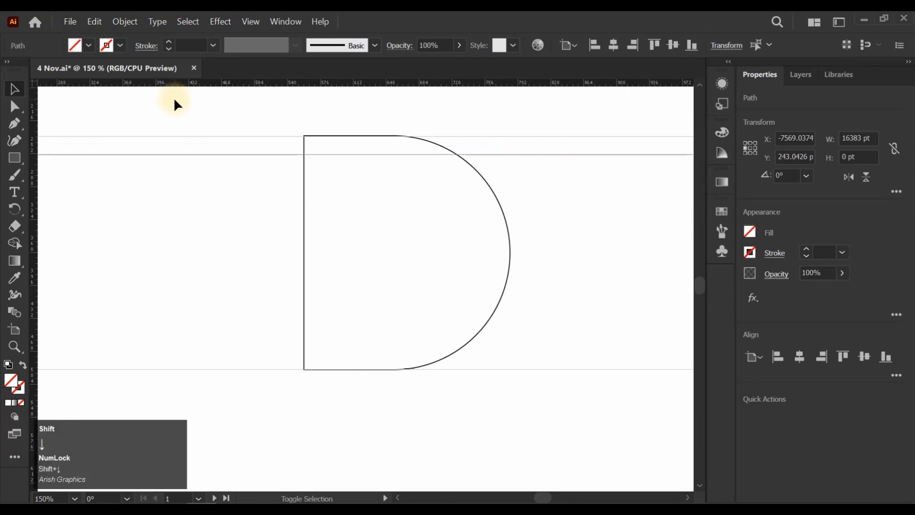
{"action": "key", "text": "shift+Down"}
{"action": "key", "text": "shift+Down"}
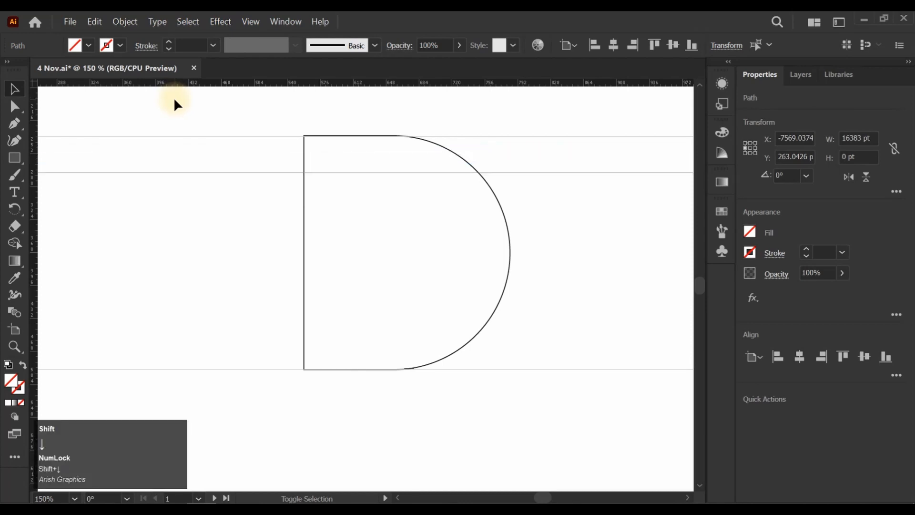
{"action": "key", "text": "shift+Down"}
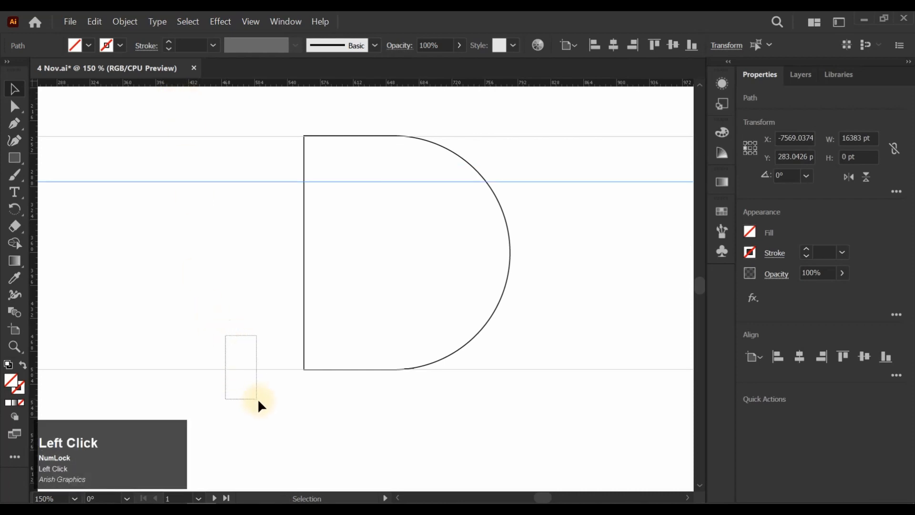
- Duplicate the bottom guide in front and move the copy up 50 pt
{"action": "left_click_drag", "start_coordinate": [257, 401], "coordinate": [258, 400]}
{"action": "left_click", "coordinate": [95, 20]}
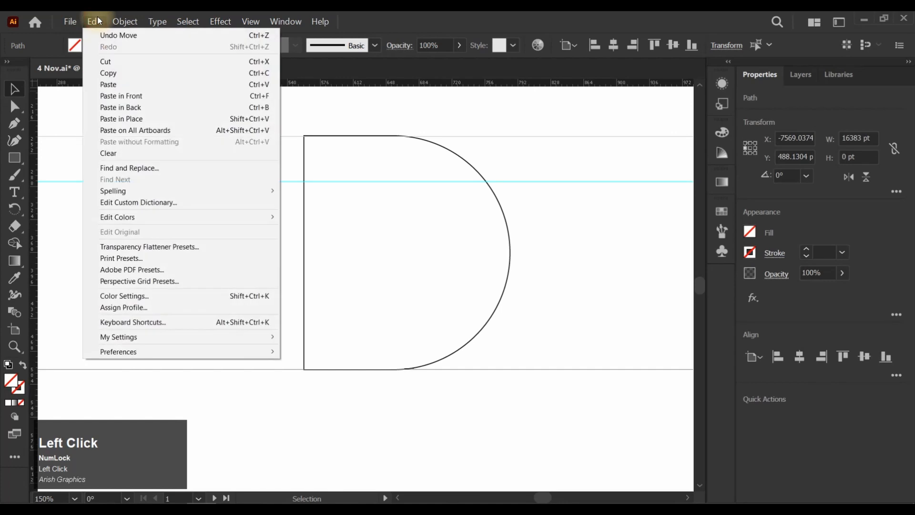
{"action": "left_click", "coordinate": [112, 70]}
{"action": "left_click", "coordinate": [95, 21]}
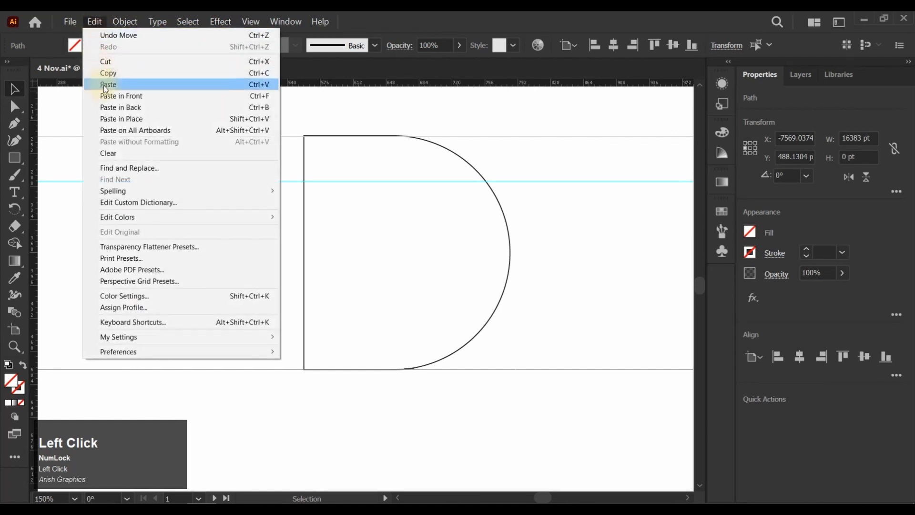
{"action": "left_click", "coordinate": [136, 98]}
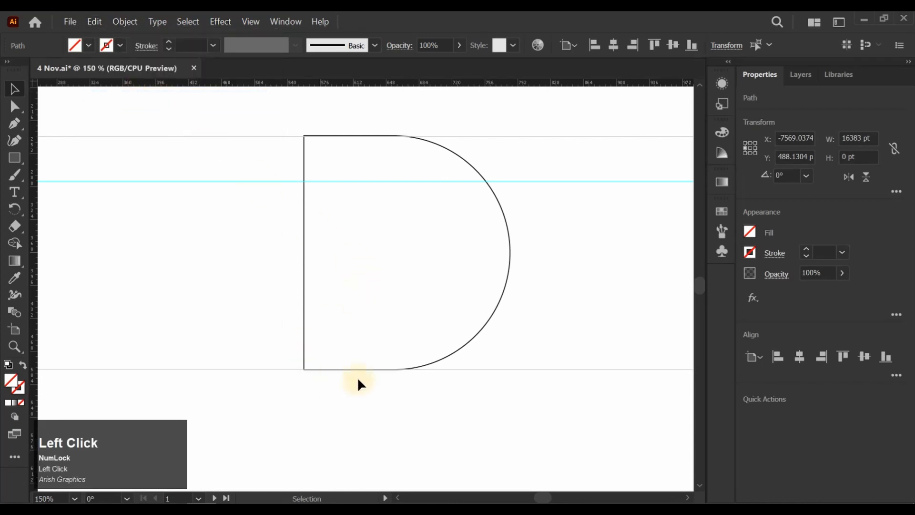
{"action": "key", "text": "shift"}
{"action": "key", "text": "shift+Up"}
{"action": "key", "text": "shift+Up"}
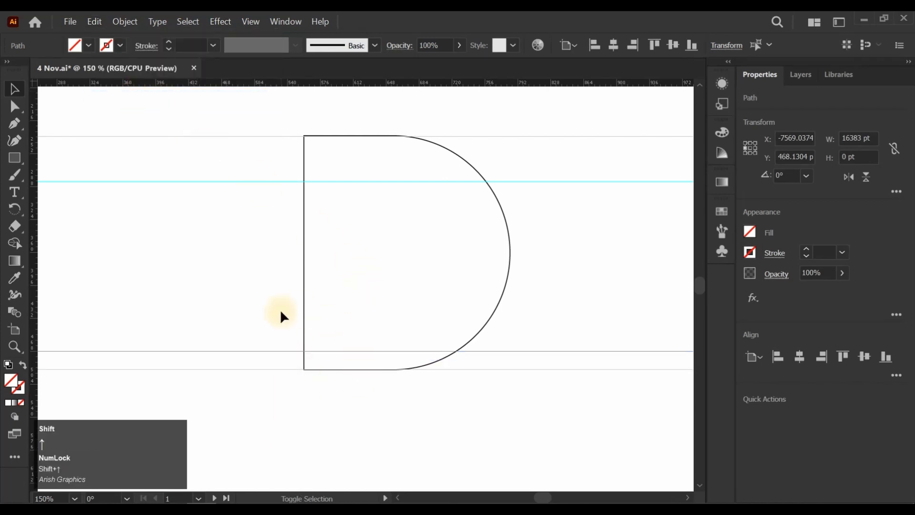
{"action": "key", "text": "shift+Up"}
{"action": "key", "text": "shift+Up"}
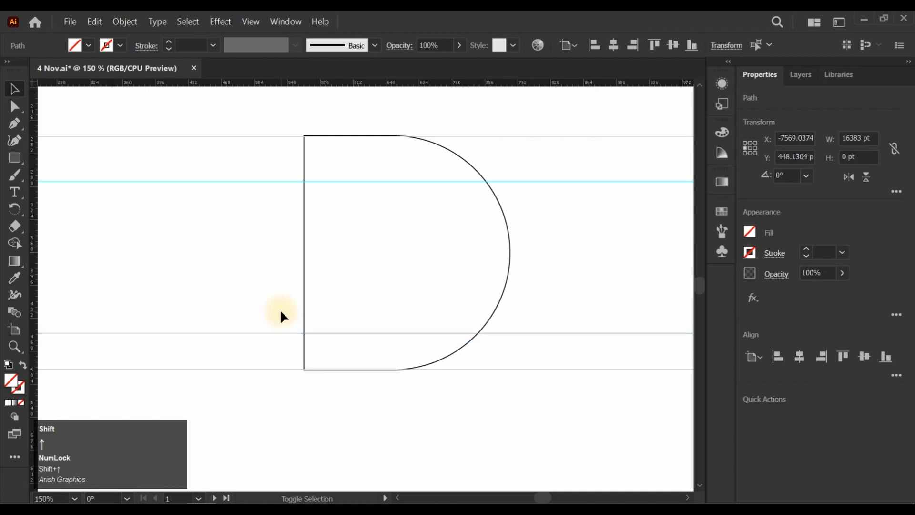
{"action": "key", "text": "shift+Up"}
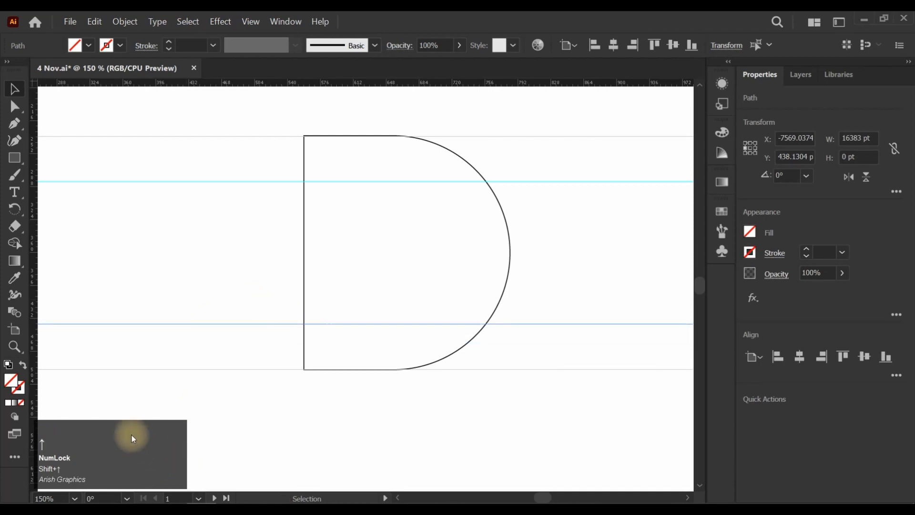
- Select the four horizontal guides and lock them
{"action": "left_click_drag", "start_coordinate": [131, 434], "coordinate": [142, 435]}
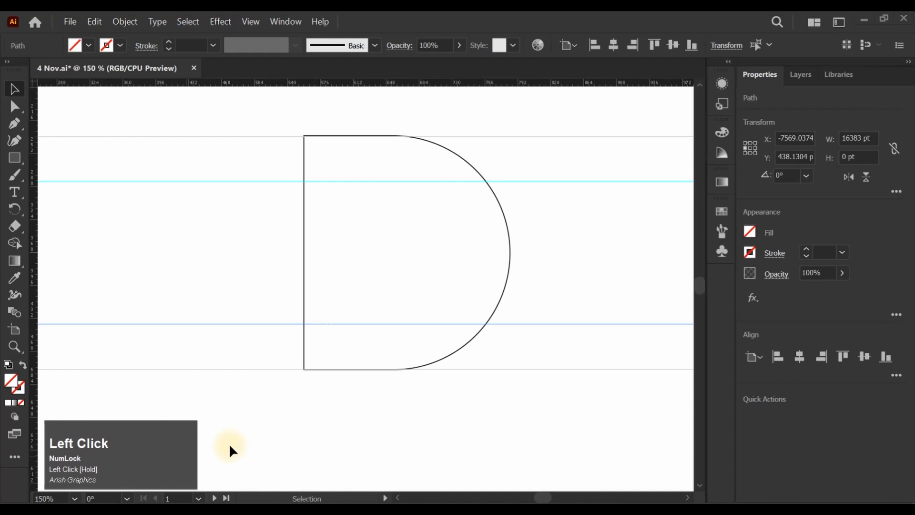
{"action": "left_click", "coordinate": [314, 443]}
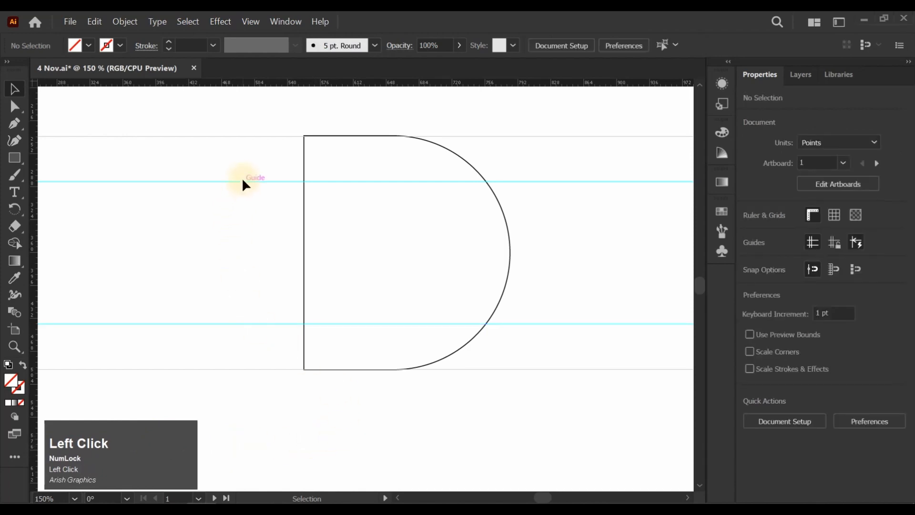
{"action": "left_click_drag", "start_coordinate": [290, 306], "coordinate": [291, 333]}
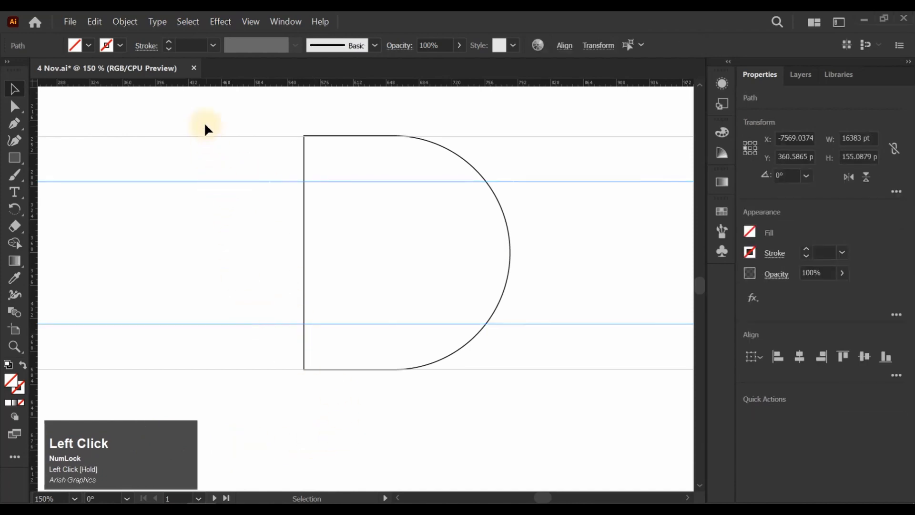
{"action": "left_click_drag", "start_coordinate": [205, 122], "coordinate": [251, 345]}
{"action": "right_click", "coordinate": [227, 187]}
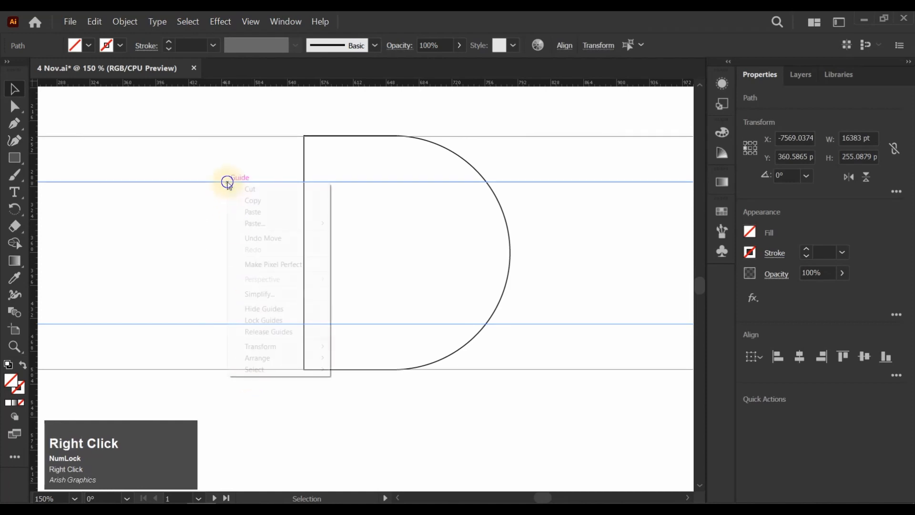
{"action": "left_click", "coordinate": [271, 319]}
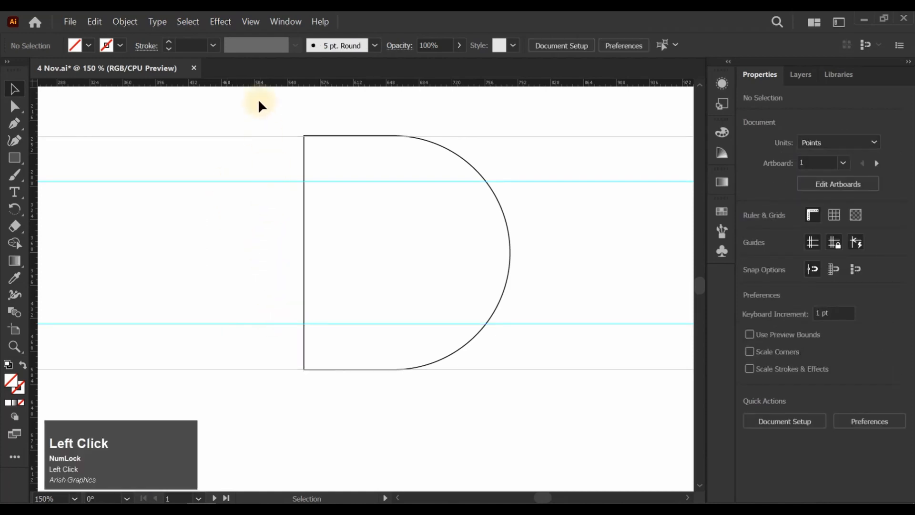
- Add three anchor points on the D shape's straight left edge: at both inner guides and at the edge's midpoint
{"action": "left_click", "coordinate": [14, 123]}
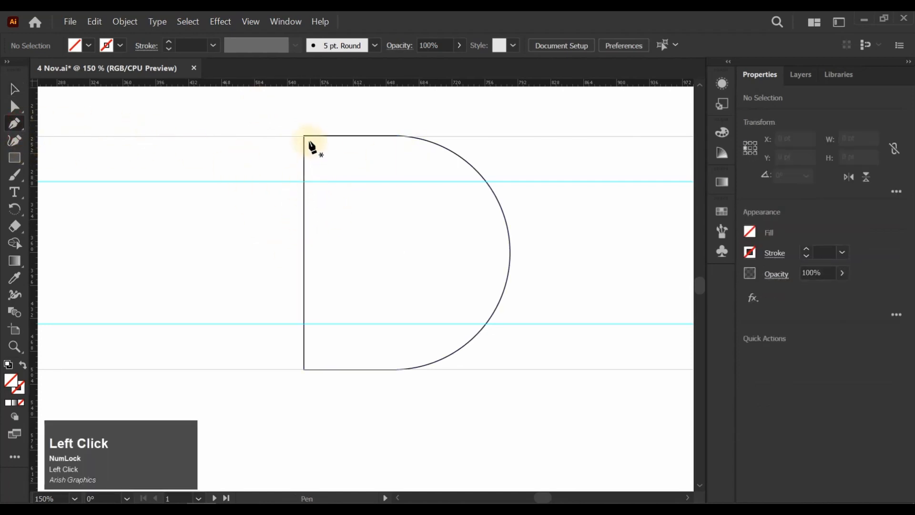
{"action": "key", "text": "ctrl"}
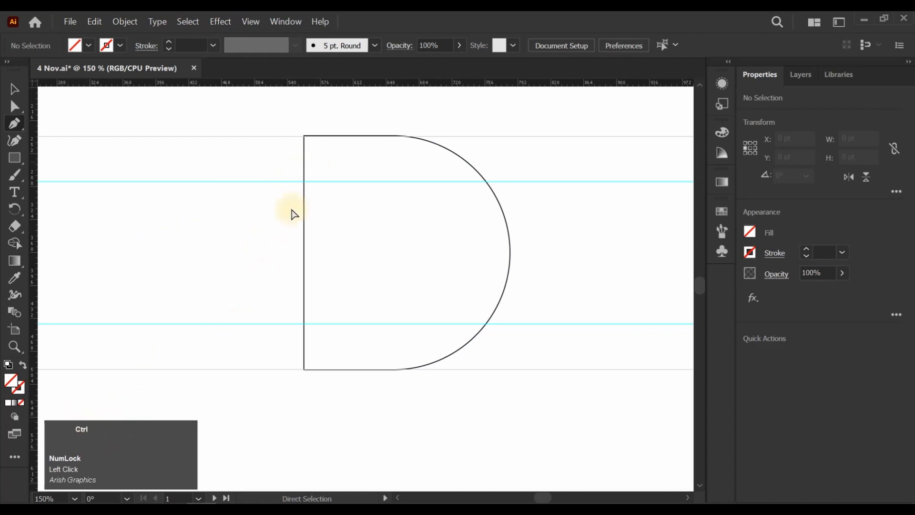
{"action": "left_click", "coordinate": [304, 190], "text": "ctrl"}
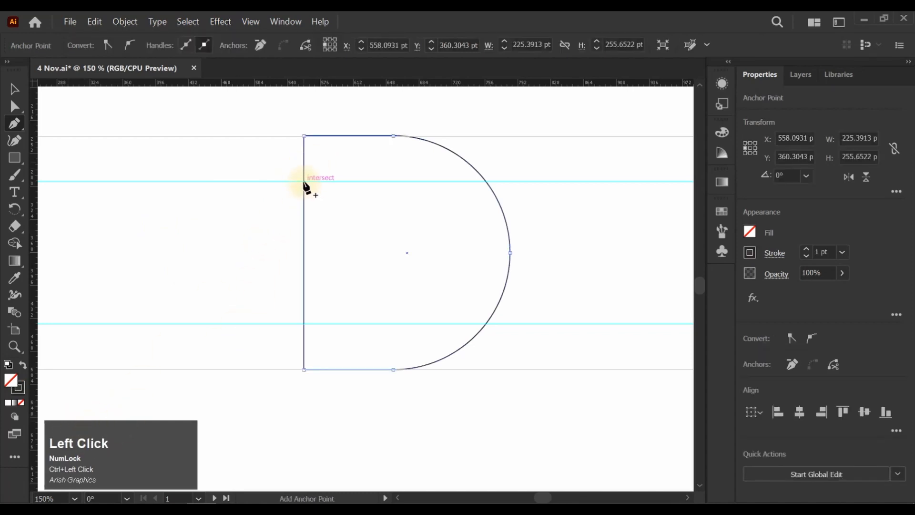
{"action": "left_click", "coordinate": [304, 181]}
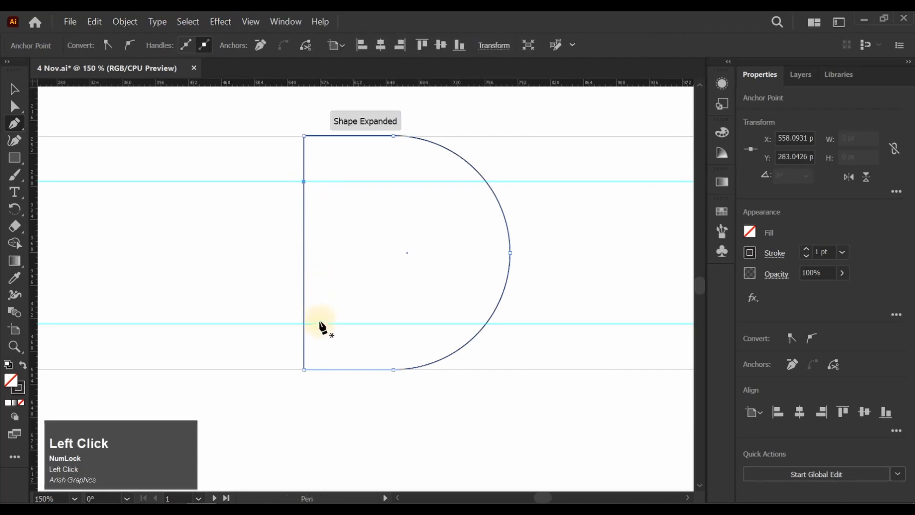
{"action": "left_click", "coordinate": [304, 323]}
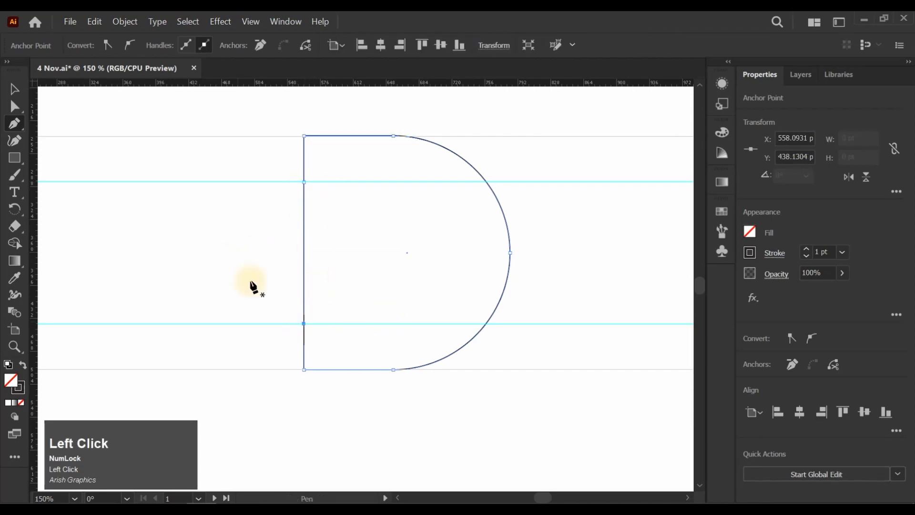
{"action": "left_click", "coordinate": [304, 253]}
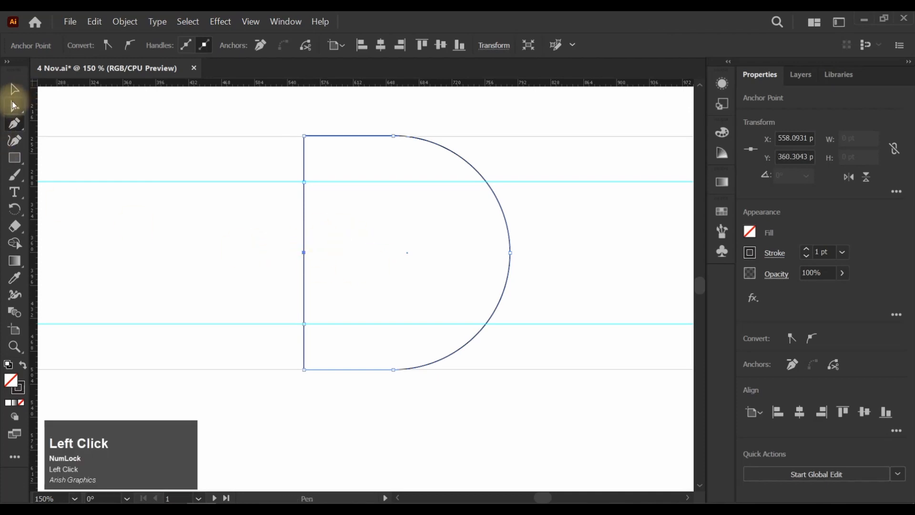
- Move the left edge's middle anchor point horizontally to the shape's centre to form a V-shaped notch, and select the whole shape
{"action": "left_click", "coordinate": [15, 106]}
{"action": "left_click_drag", "start_coordinate": [280, 239], "coordinate": [332, 283]}
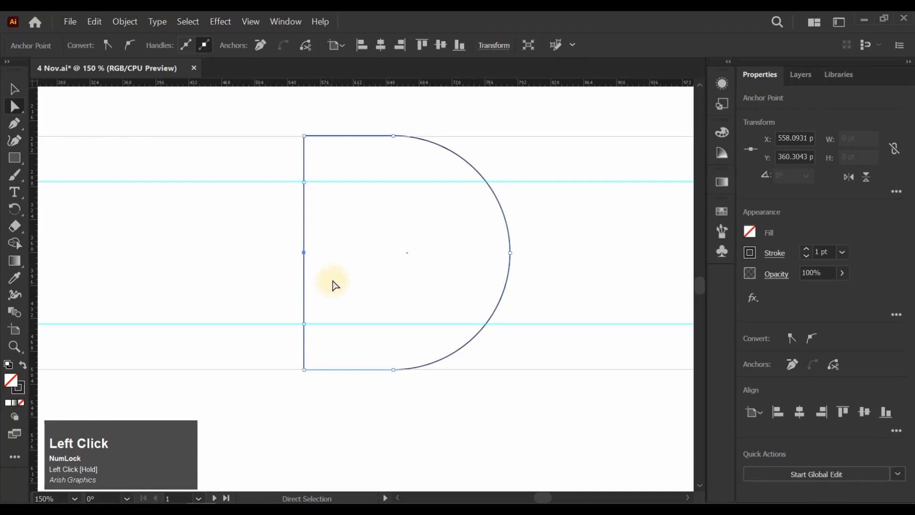
{"action": "left_click_drag", "start_coordinate": [303, 253], "coordinate": [327, 256]}
{"action": "left_click_drag", "start_coordinate": [399, 256], "coordinate": [407, 253]}
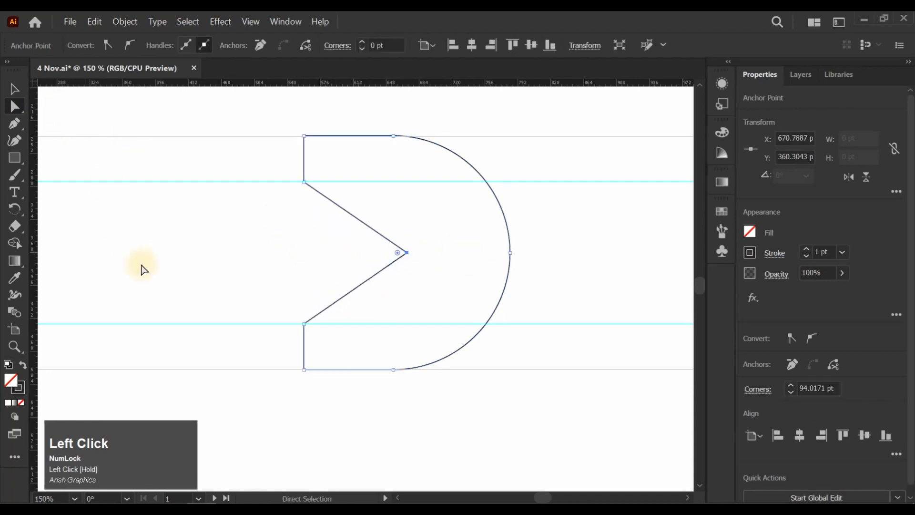
{"action": "left_click", "coordinate": [14, 89]}
{"action": "left_click", "coordinate": [286, 247]}
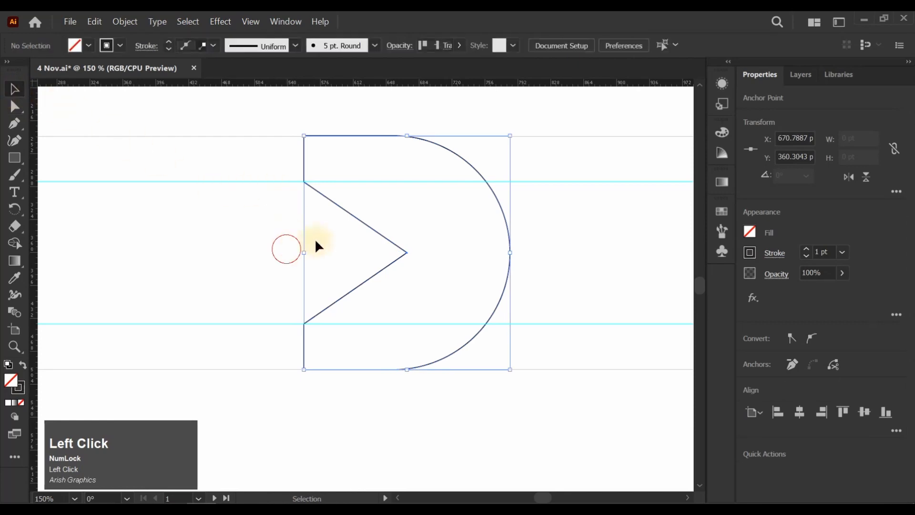
{"action": "left_click", "coordinate": [353, 218]}
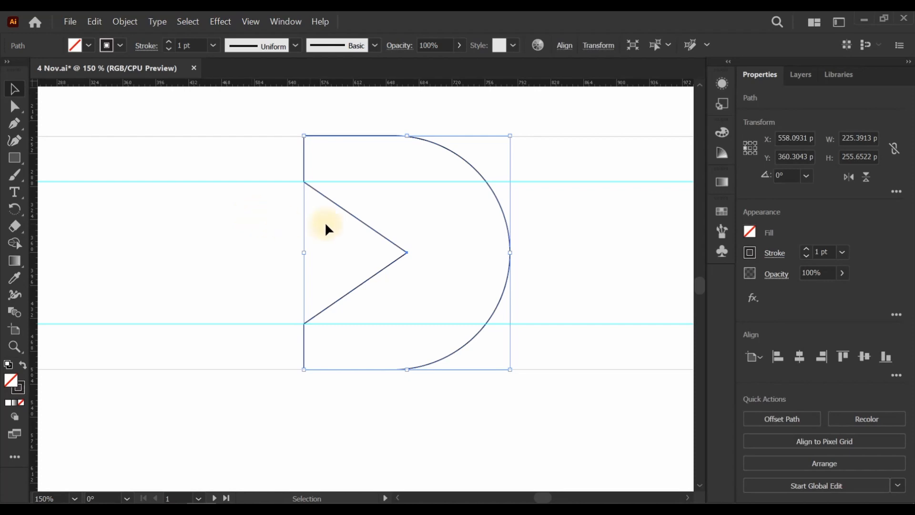
- Duplicate the notched D shape horizontally, placing the copy about 368 pt left of the original
{"action": "scroll", "coordinate": [560, 285], "scroll_direction": "down", "scroll_amount": 1, "text": "alt"}
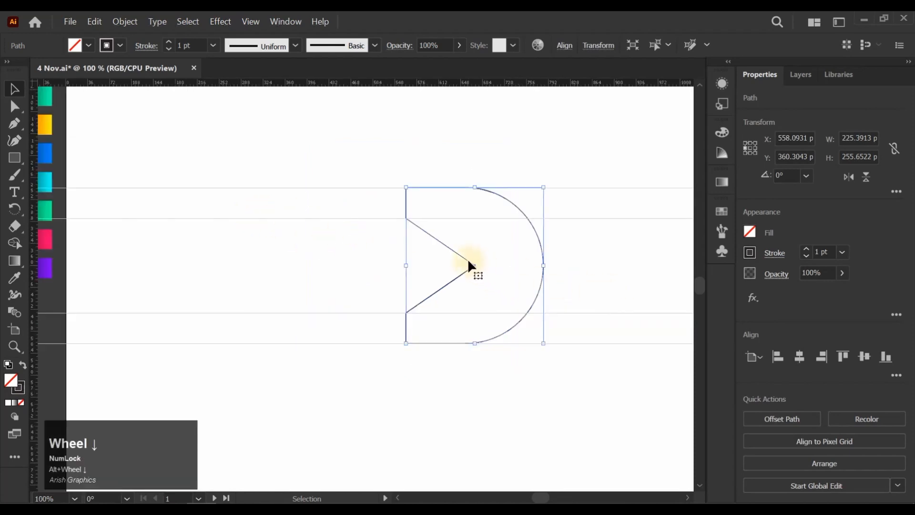
{"action": "left_click_drag", "start_coordinate": [461, 257], "coordinate": [238, 262]}
{"action": "left_click", "coordinate": [439, 264]}
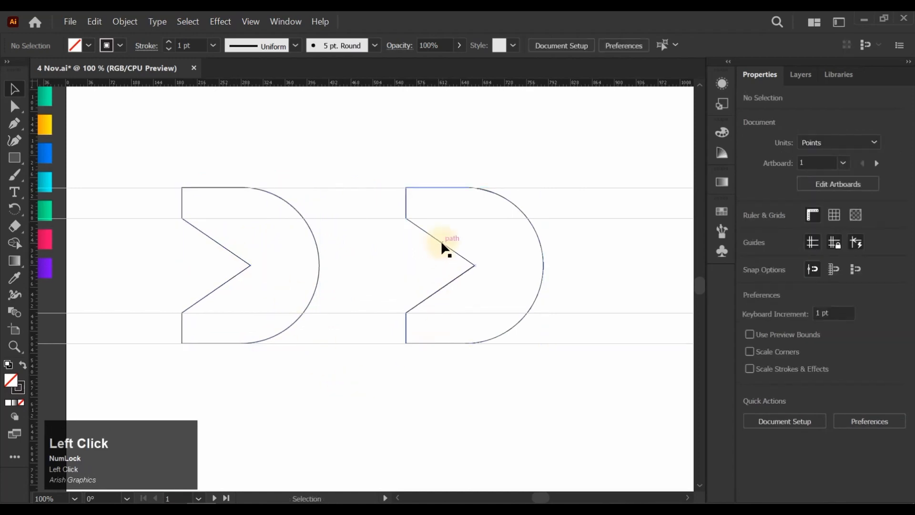
- Thicken the original D shape's stroke, first to 50 pt and finally to 67 pt
{"action": "left_click", "coordinate": [441, 240]}
{"action": "left_click", "coordinate": [186, 45]}
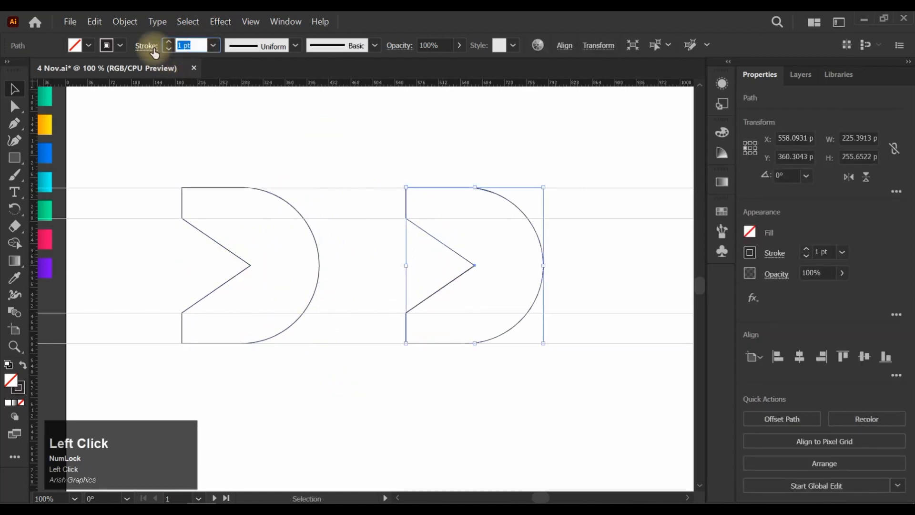
{"action": "type", "text": "50"}
{"action": "key", "text": "Tab"}
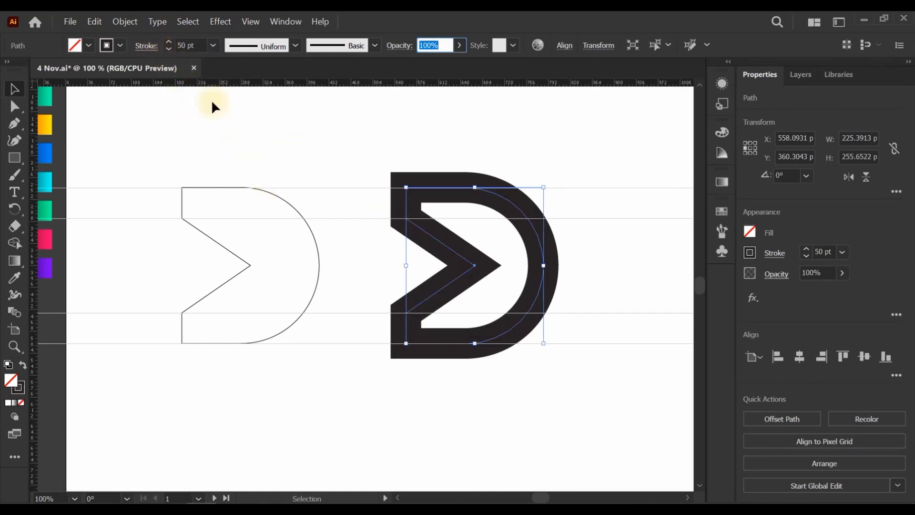
{"action": "left_click", "coordinate": [169, 42]}
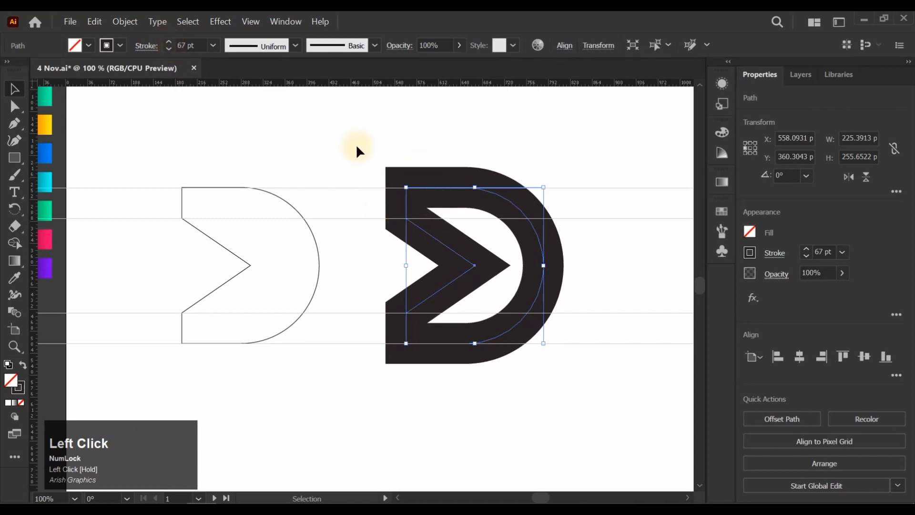
- Round the thick D's top-left and bottom-left corner anchors together with a radius of about 3.2 pt
{"action": "scroll", "coordinate": [560, 243], "scroll_direction": "up", "scroll_amount": 1}
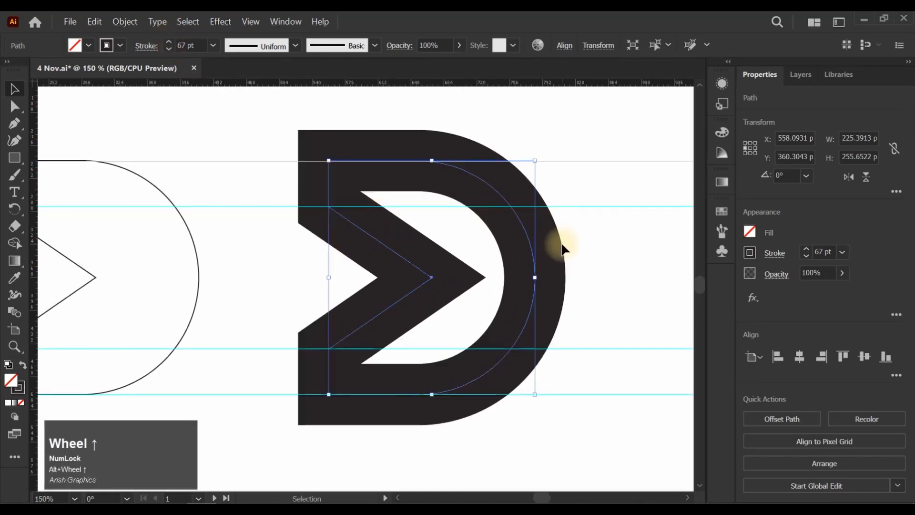
{"action": "left_click", "coordinate": [14, 106]}
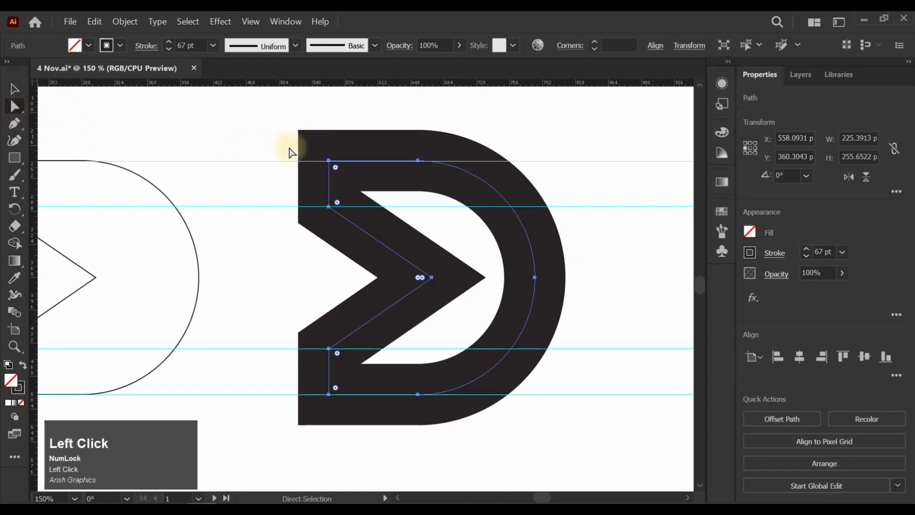
{"action": "left_click_drag", "start_coordinate": [345, 168], "coordinate": [345, 167]}
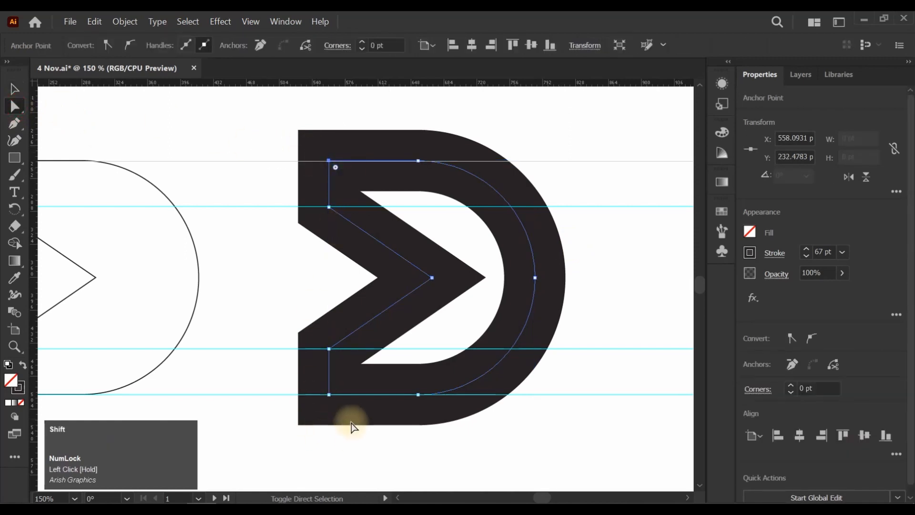
{"action": "left_click_drag", "start_coordinate": [354, 439], "coordinate": [284, 392]}
{"action": "scroll", "coordinate": [339, 169], "scroll_direction": "up", "scroll_amount": 5}
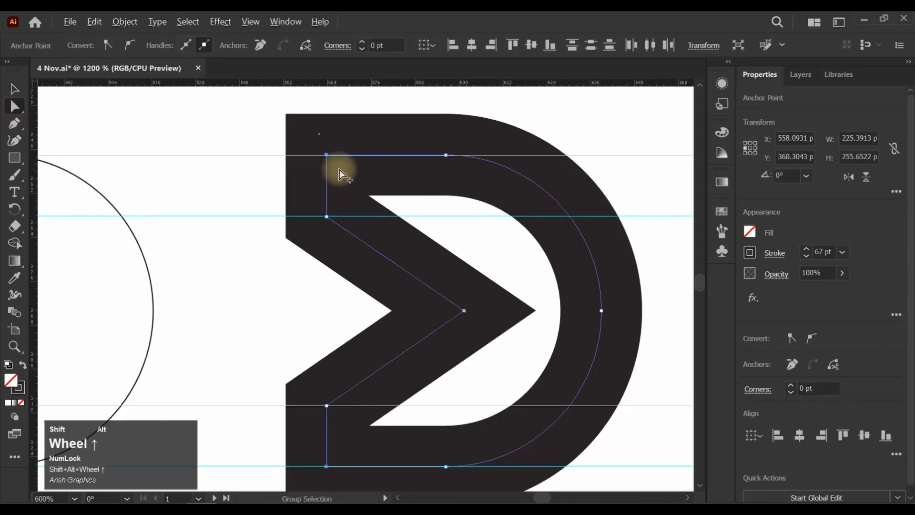
{"action": "left_click_drag", "start_coordinate": [306, 140], "coordinate": [312, 154]}
{"action": "scroll", "coordinate": [322, 224], "scroll_direction": "down", "scroll_amount": 4}
{"action": "scroll", "coordinate": [322, 224], "scroll_direction": "down", "scroll_amount": 1}
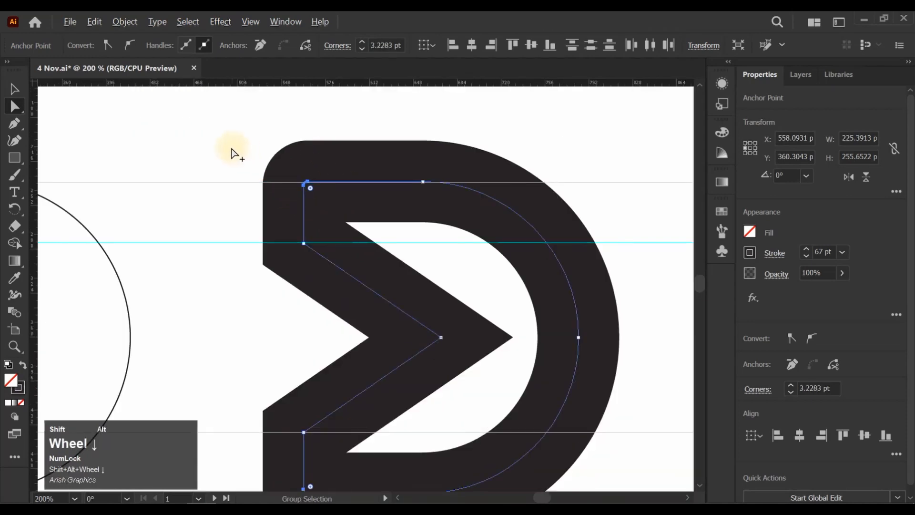
{"action": "scroll", "coordinate": [231, 152], "scroll_direction": "down", "scroll_amount": 1}
- Slightly round the thick D's two corner anchors where the V-notch meets the straight left edge
{"action": "left_click", "coordinate": [286, 219], "text": "shift"}
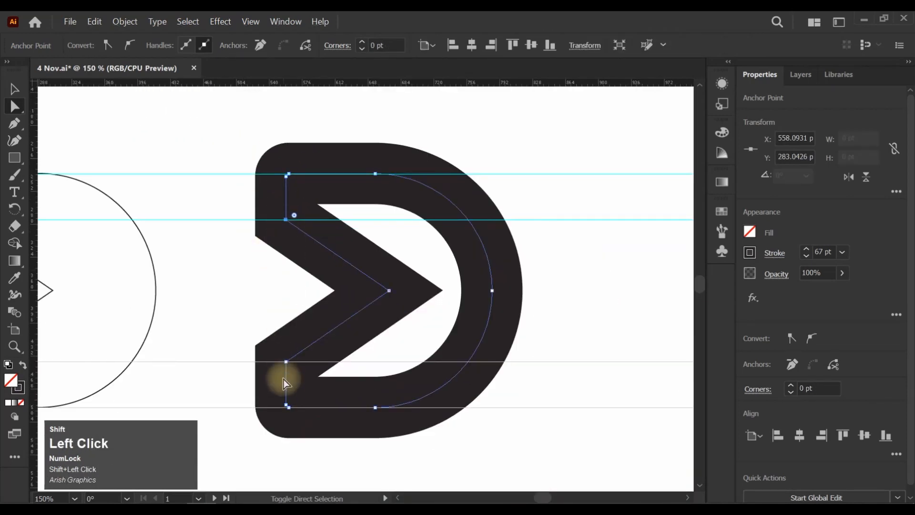
{"action": "left_click", "coordinate": [288, 364]}
{"action": "scroll", "coordinate": [302, 219], "scroll_direction": "up", "scroll_amount": 3}
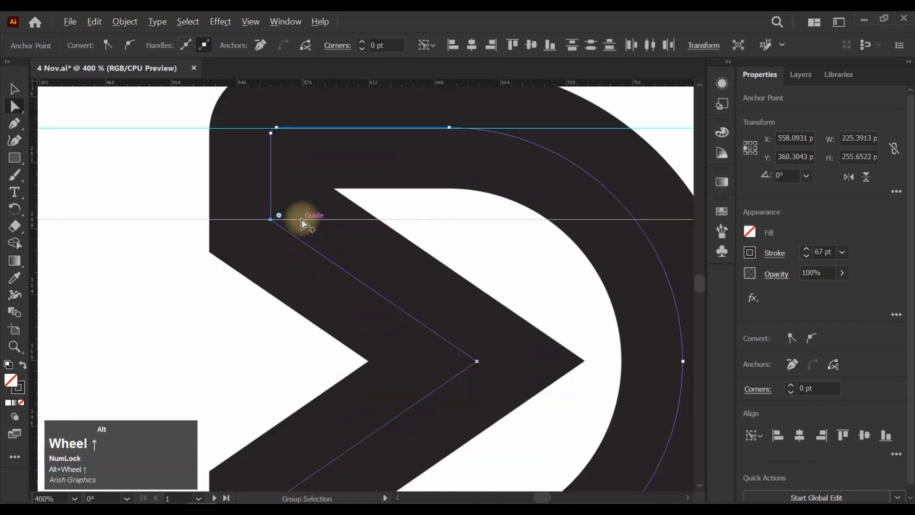
{"action": "scroll", "coordinate": [301, 219], "scroll_direction": "up", "scroll_amount": 1}
{"action": "left_click_drag", "start_coordinate": [268, 217], "coordinate": [272, 217]}
{"action": "scroll", "coordinate": [272, 229], "scroll_direction": "down", "scroll_amount": 4, "text": "alt"}
{"action": "left_click", "coordinate": [459, 337]}
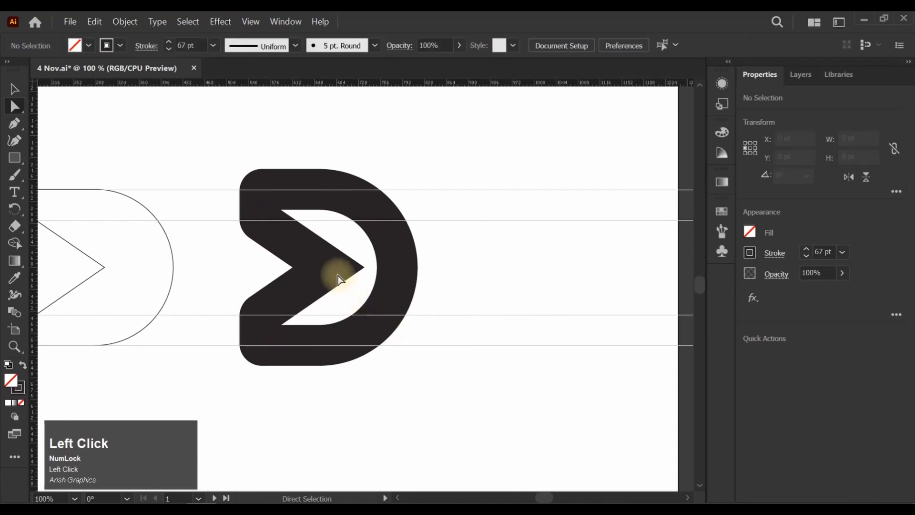
- Slightly round the anchor at the tip of the thick D's V-shaped notch
{"action": "left_click", "coordinate": [329, 269]}
{"action": "scroll", "coordinate": [328, 269], "scroll_direction": "up", "scroll_amount": 5}
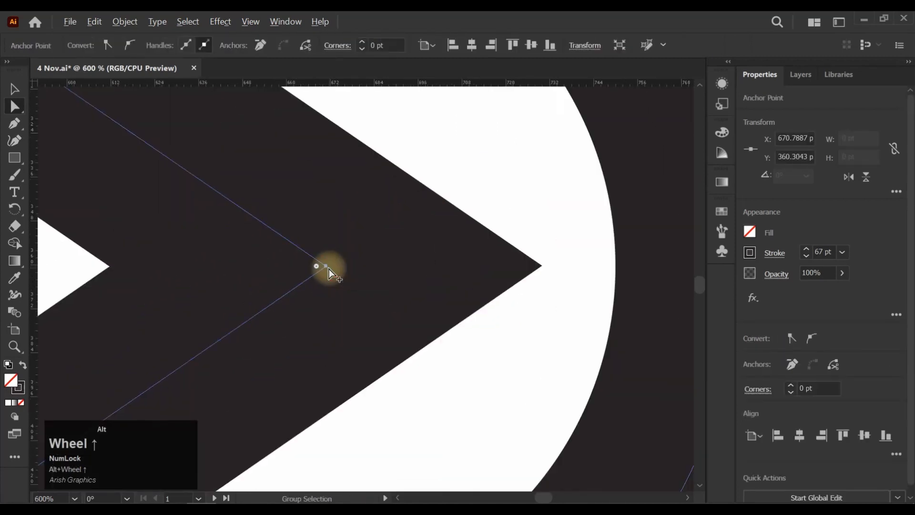
{"action": "scroll", "coordinate": [328, 269], "scroll_direction": "up", "scroll_amount": 2}
{"action": "left_click_drag", "start_coordinate": [311, 264], "coordinate": [302, 262]}
{"action": "scroll", "coordinate": [302, 262], "scroll_direction": "down", "scroll_amount": 7}
{"action": "left_click", "coordinate": [400, 285]}
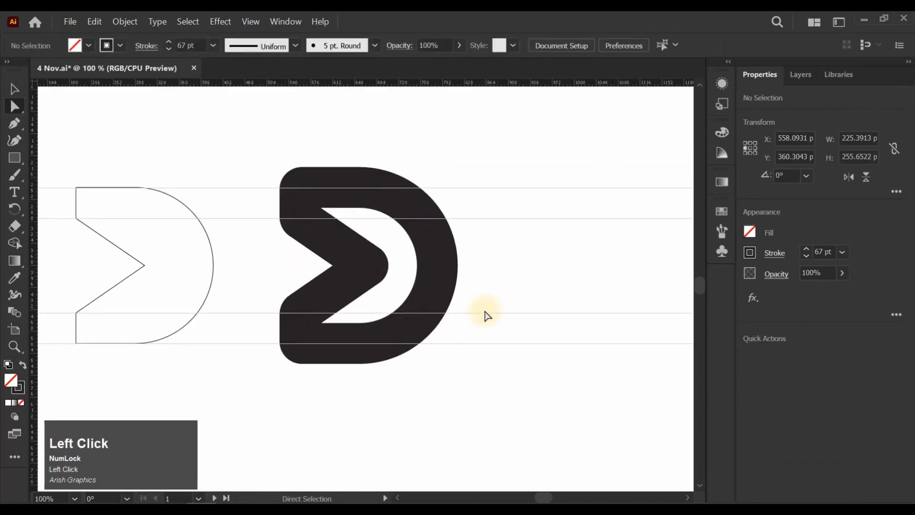
- Slightly round all five corners of the thin-outlined D copy together, including the notch tip
{"action": "left_click", "coordinate": [14, 88]}
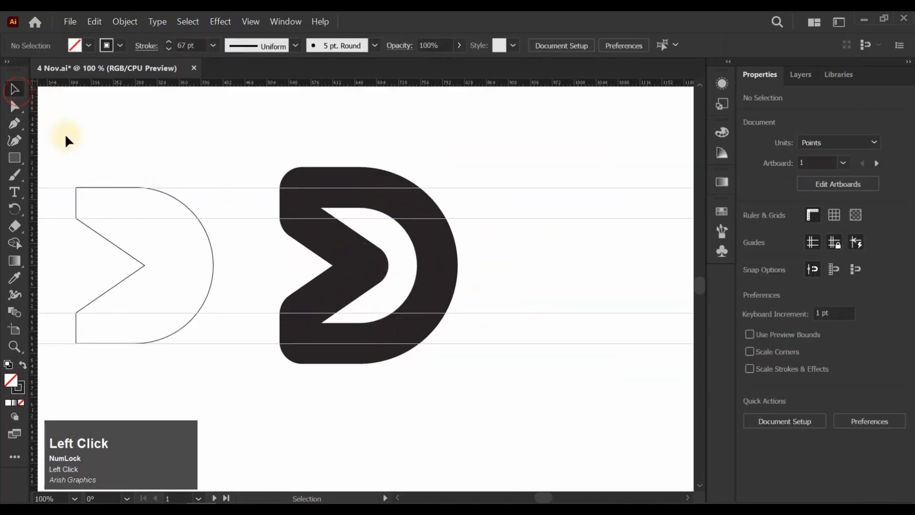
{"action": "left_click_drag", "start_coordinate": [86, 220], "coordinate": [96, 240]}
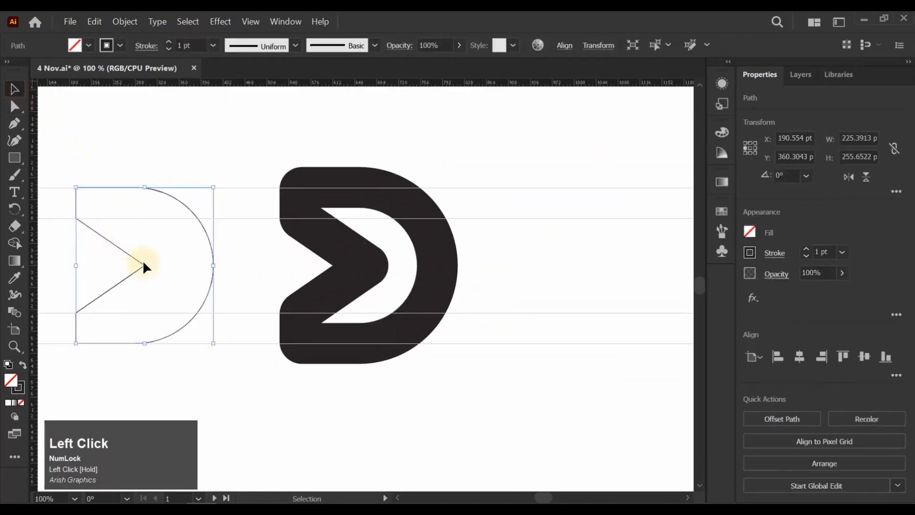
{"action": "left_click", "coordinate": [15, 106]}
{"action": "scroll", "coordinate": [81, 150], "scroll_direction": "down", "scroll_amount": 1}
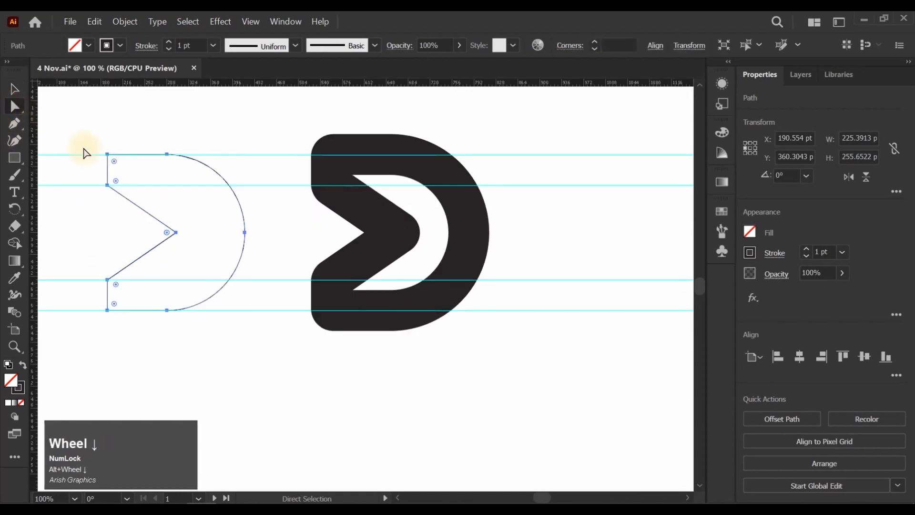
{"action": "left_click_drag", "start_coordinate": [79, 137], "coordinate": [128, 358]}
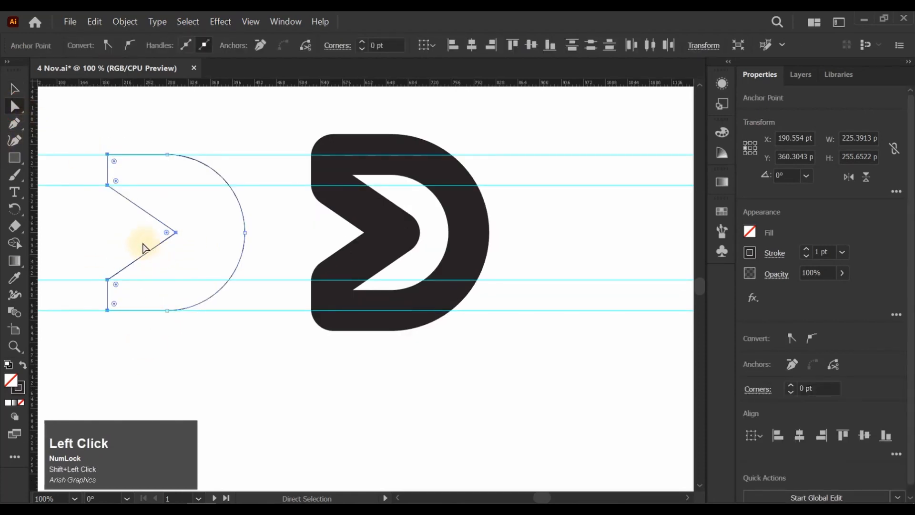
{"action": "scroll", "coordinate": [120, 168], "scroll_direction": "up", "scroll_amount": 3, "text": "alt"}
{"action": "scroll", "coordinate": [120, 165], "scroll_direction": "up", "scroll_amount": 1, "text": "alt"}
{"action": "left_click_drag", "start_coordinate": [73, 168], "coordinate": [80, 174]}
{"action": "scroll", "coordinate": [143, 199], "scroll_direction": "down", "scroll_amount": 3, "text": "alt"}
{"action": "left_click", "coordinate": [161, 172]}
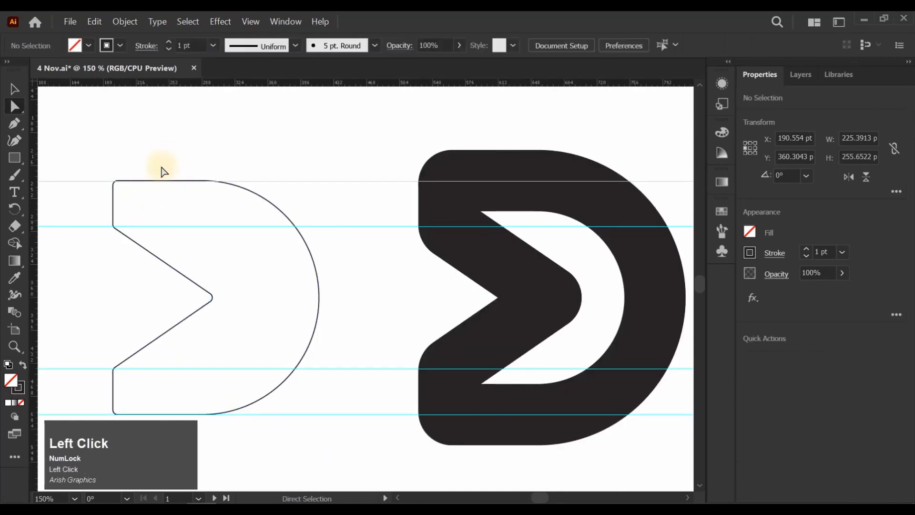
- Expand the thick D's fill and stroke into a filled shape
{"action": "scroll", "coordinate": [143, 179], "scroll_direction": "down", "scroll_amount": 2, "text": "alt"}
{"action": "left_click", "coordinate": [15, 89]}
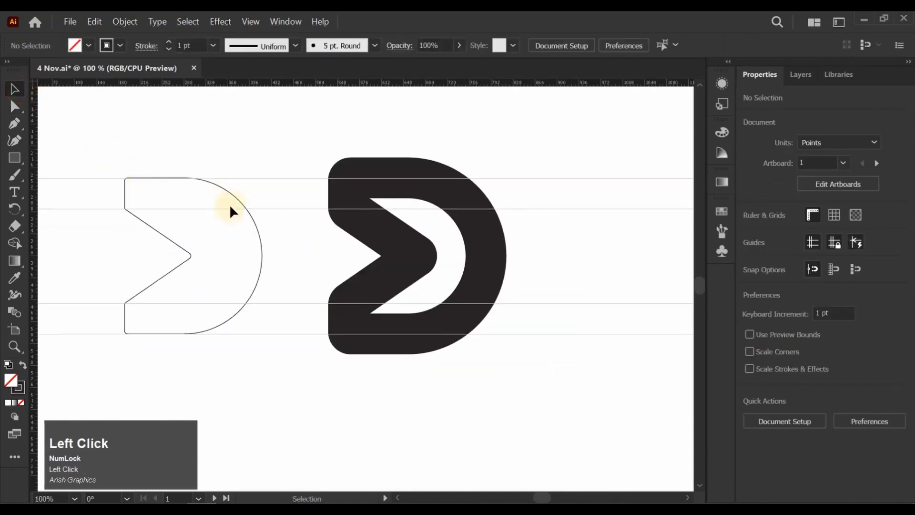
{"action": "left_click", "coordinate": [418, 240]}
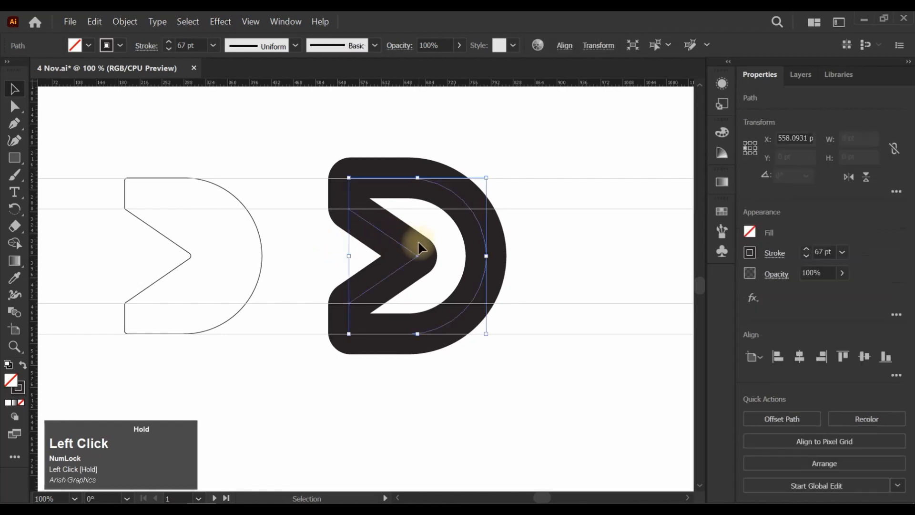
{"action": "left_click", "coordinate": [94, 22]}
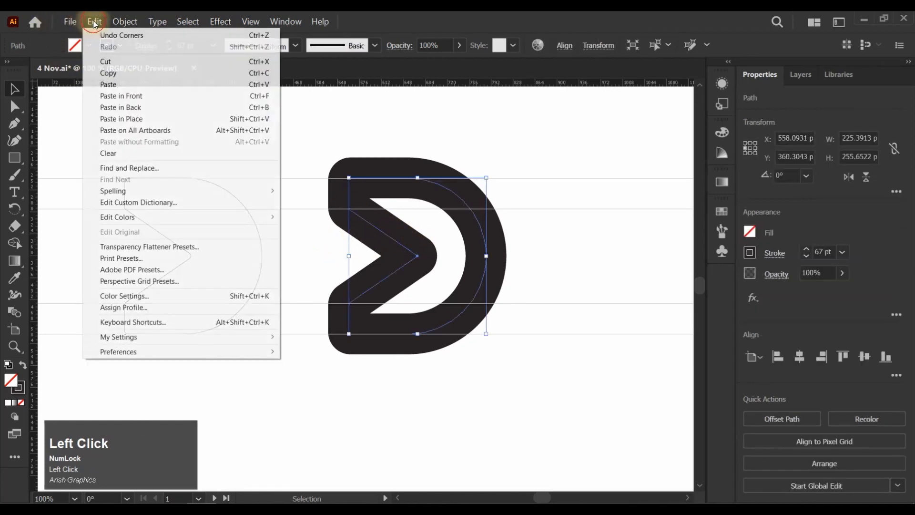
{"action": "mouse_move", "coordinate": [126, 23]}
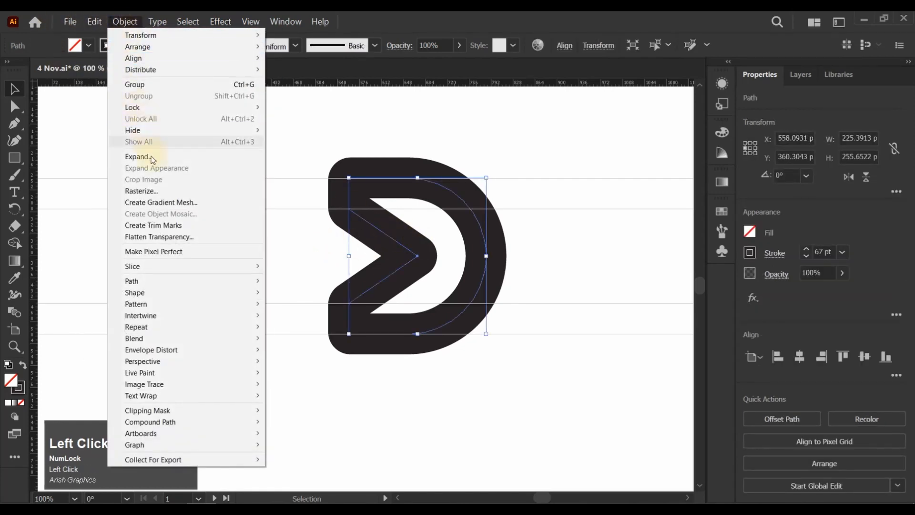
{"action": "left_click", "coordinate": [149, 157]}
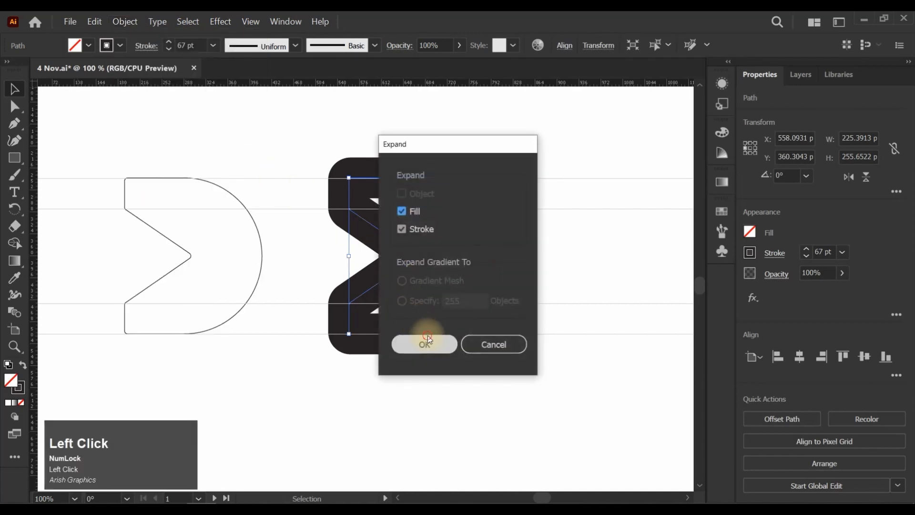
{"action": "left_click", "coordinate": [427, 335]}
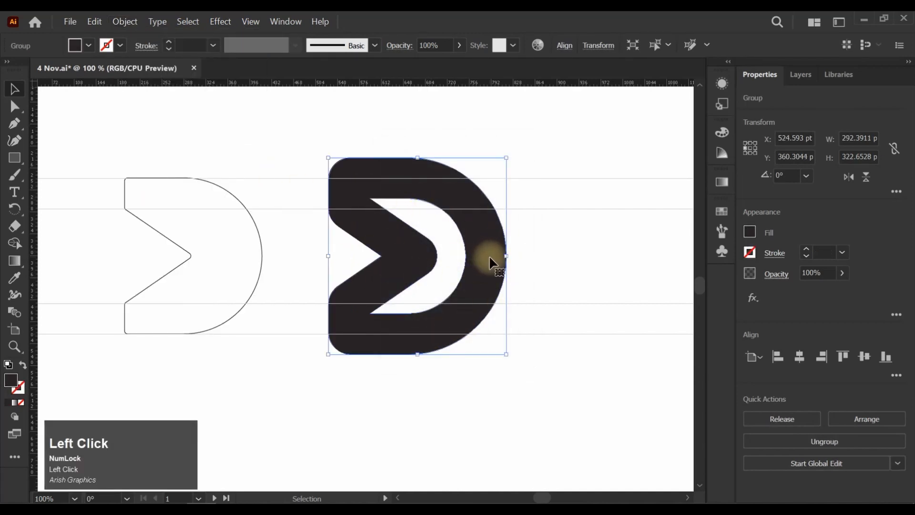
{"action": "left_click", "coordinate": [524, 290]}
- Fill the expanded D shape with a light grey swatch and deselect it
{"action": "left_click", "coordinate": [484, 269]}
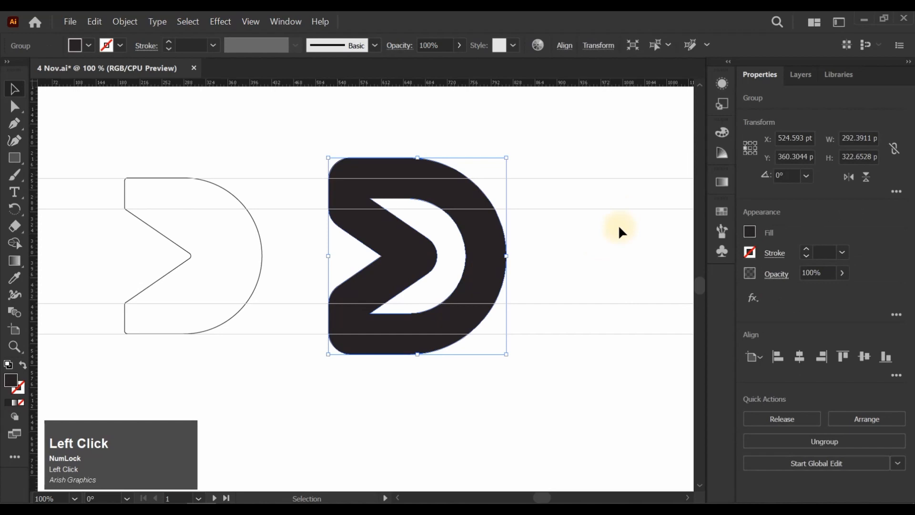
{"action": "left_click", "coordinate": [88, 45]}
{"action": "left_click", "coordinate": [93, 115]}
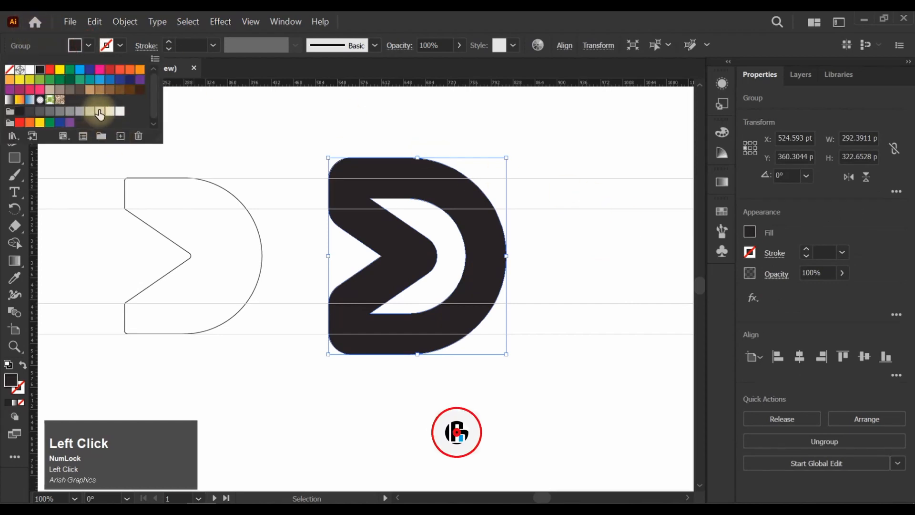
{"action": "left_click", "coordinate": [262, 333]}
{"action": "left_click", "coordinate": [250, 357]}
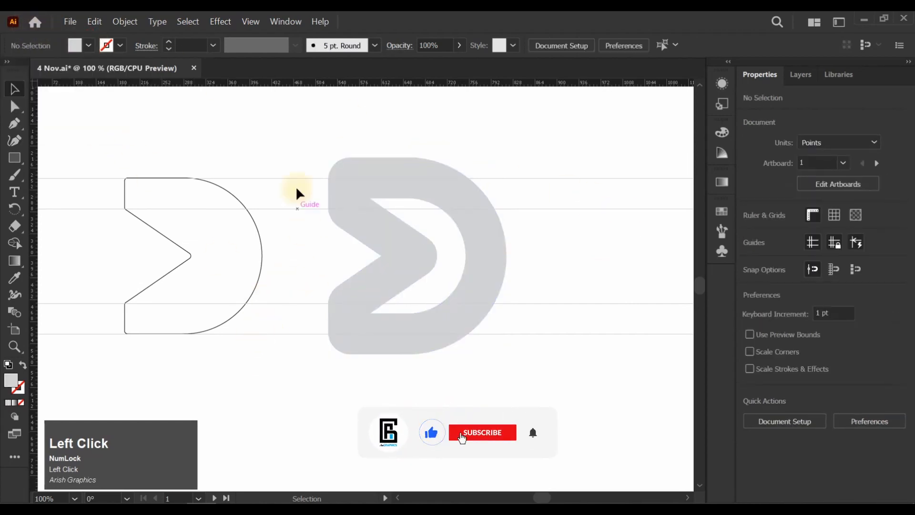
- Unlock the guides and delete all four horizontal ones
{"action": "right_click", "coordinate": [300, 304]}
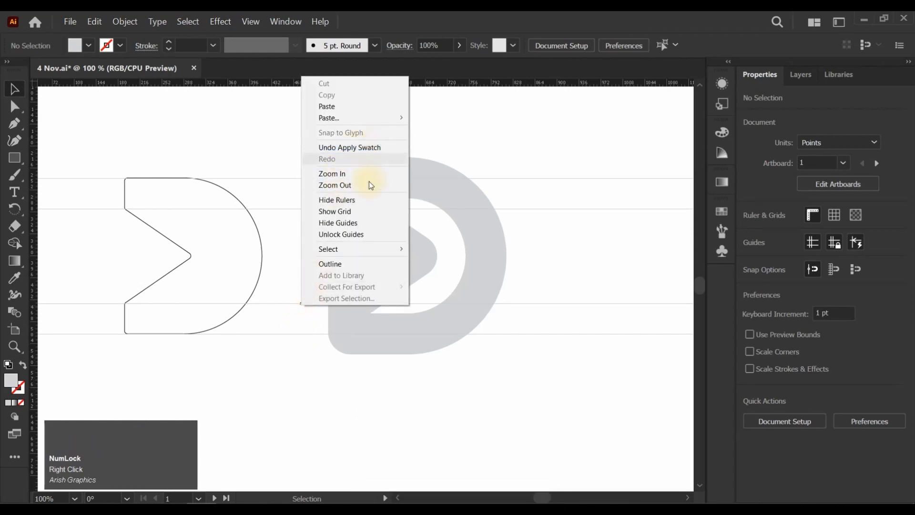
{"action": "left_click", "coordinate": [345, 233]}
{"action": "left_click", "coordinate": [503, 357]}
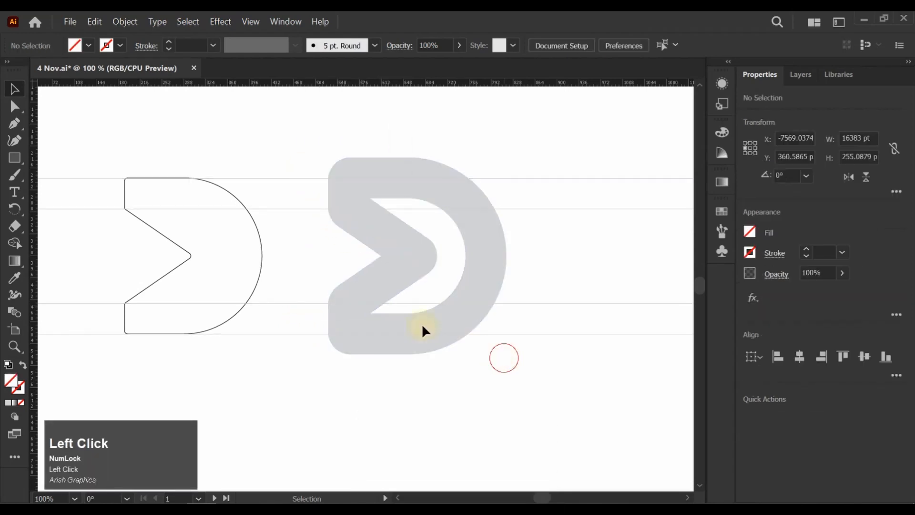
{"action": "left_click_drag", "start_coordinate": [294, 365], "coordinate": [293, 365]}
{"action": "key", "text": "Delete"}
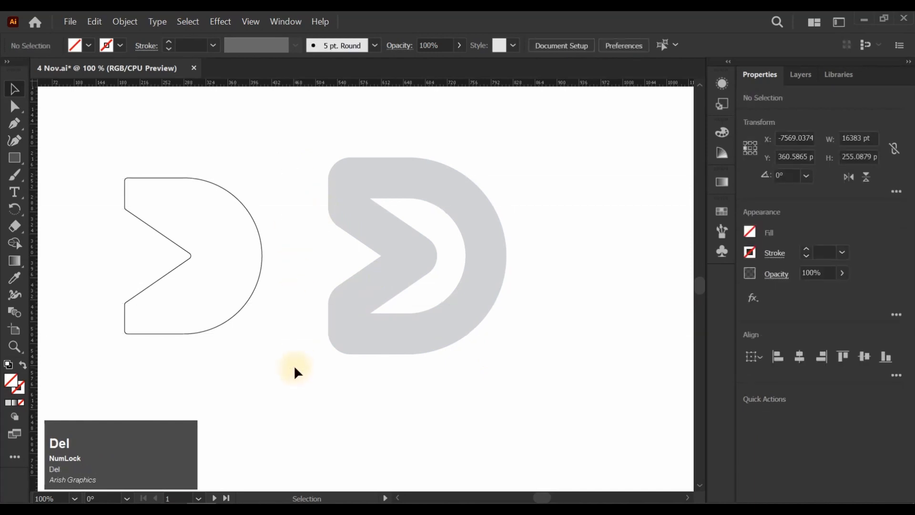
- Move the thin-outlined D horizontally onto the grey D so its path runs along the middle of the band
{"action": "left_click_drag", "start_coordinate": [263, 263], "coordinate": [485, 270]}
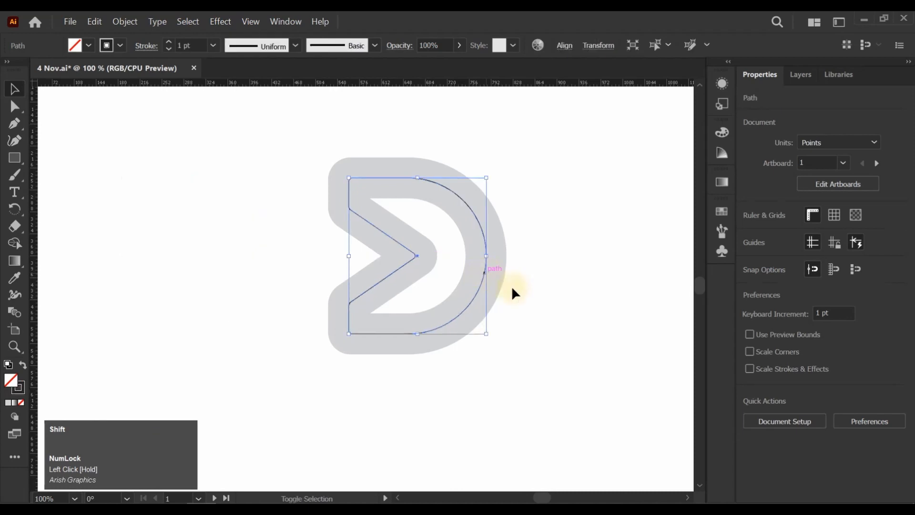
{"action": "left_click", "coordinate": [531, 221]}
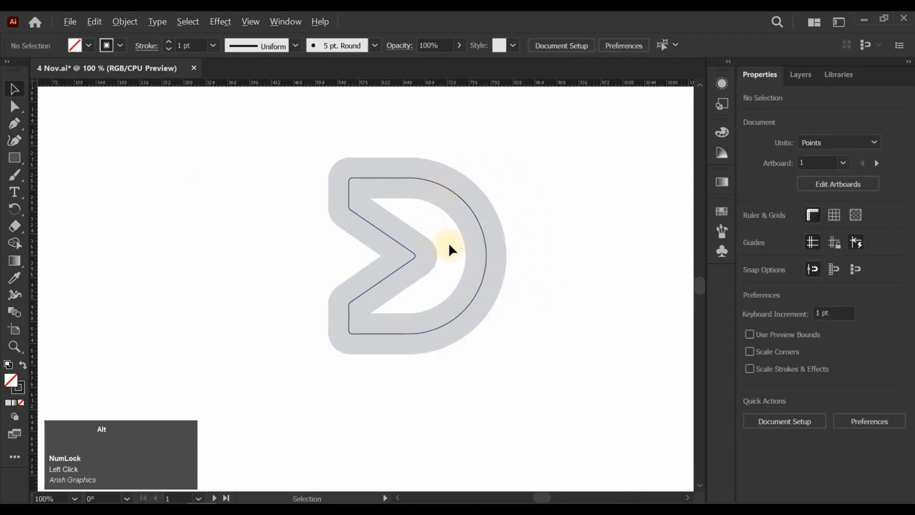
{"action": "scroll", "coordinate": [443, 238], "scroll_direction": "up", "scroll_amount": 2}
{"action": "scroll", "coordinate": [281, 132], "scroll_direction": "up", "scroll_amount": 1}
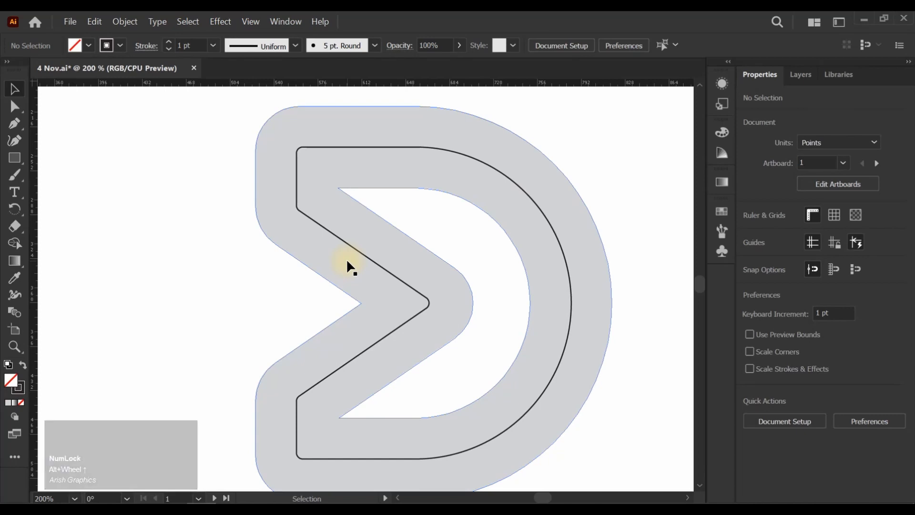
- Draw a curved Pen path from the band's upper inner corner to its top outer edge near the rounded corner, then deselect it
{"action": "scroll", "coordinate": [348, 246], "scroll_direction": "up", "scroll_amount": 1}
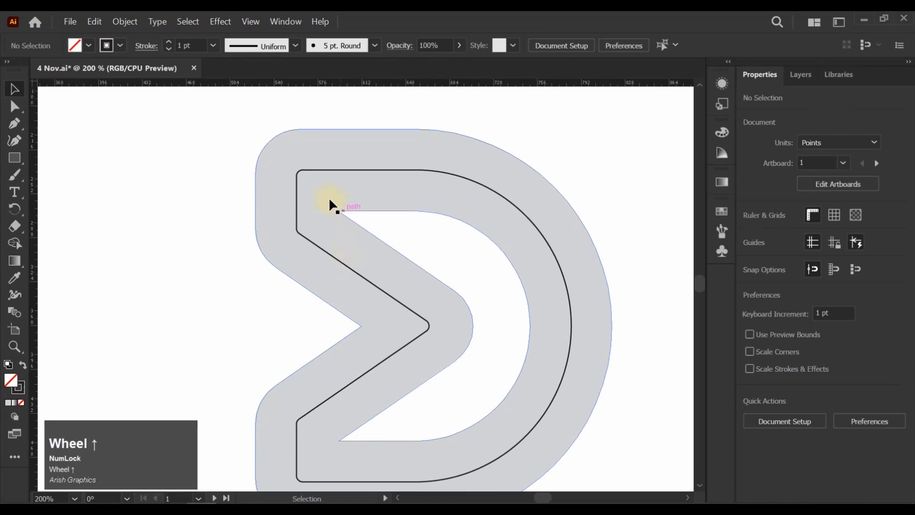
{"action": "left_click", "coordinate": [22, 126]}
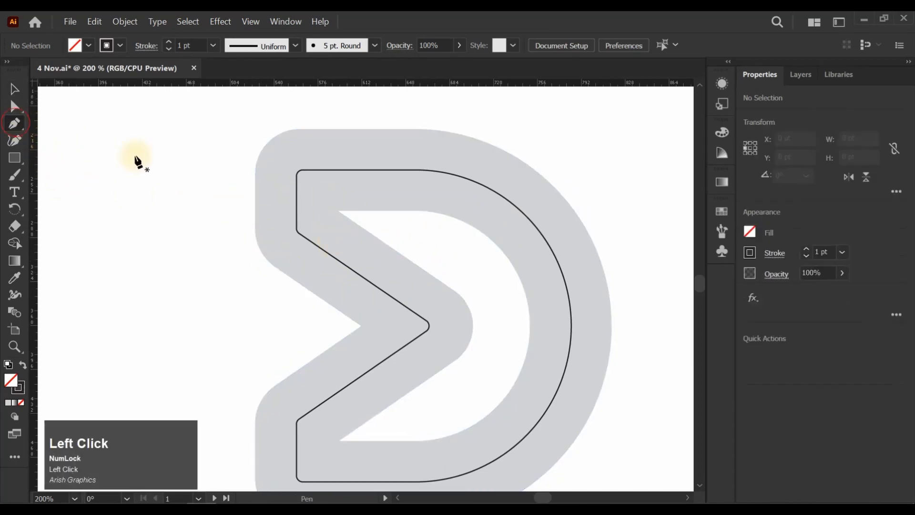
{"action": "left_click_drag", "start_coordinate": [336, 211], "coordinate": [307, 191]}
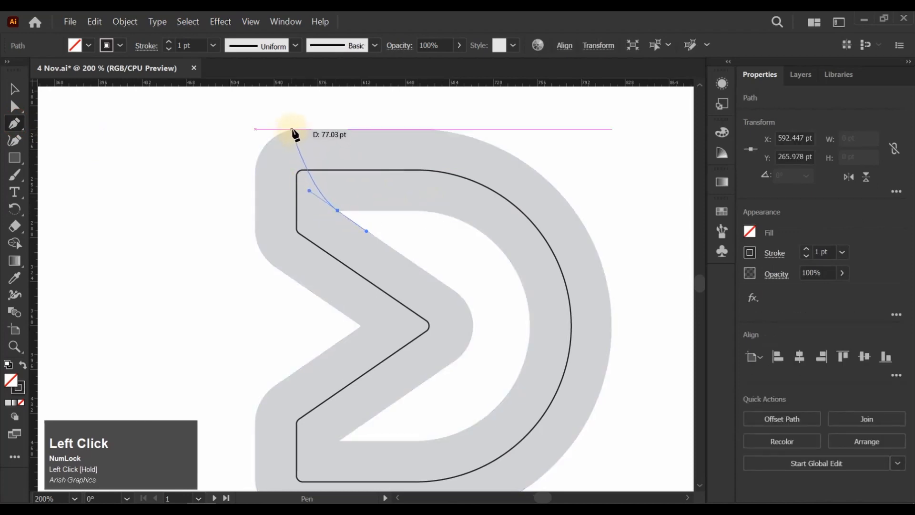
{"action": "left_click_drag", "start_coordinate": [301, 129], "coordinate": [339, 133]}
{"action": "left_click", "coordinate": [188, 193], "text": "ctrl"}
- Draw a matching curved Pen path from the band's lower inner corner to its bottom outer edge and deselect it
{"action": "scroll", "coordinate": [224, 166], "scroll_direction": "down", "scroll_amount": 2}
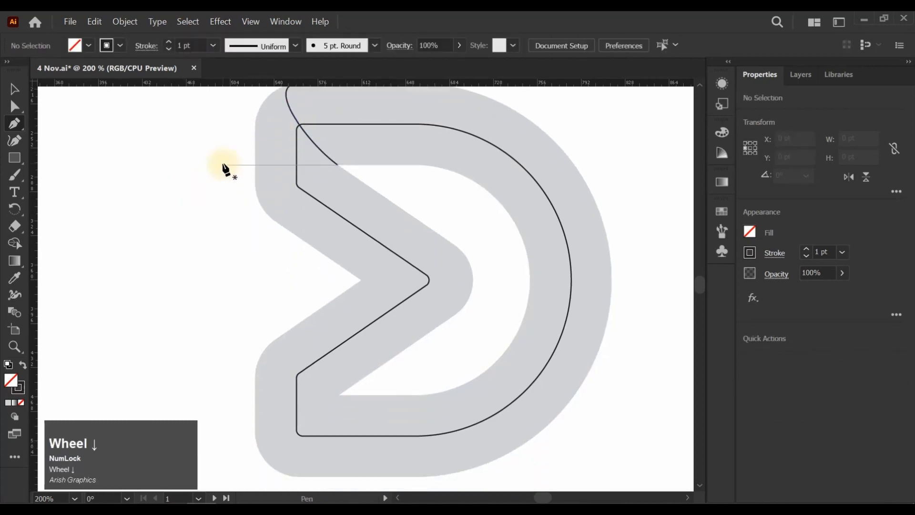
{"action": "scroll", "coordinate": [190, 192], "scroll_direction": "down", "scroll_amount": 2, "text": "alt"}
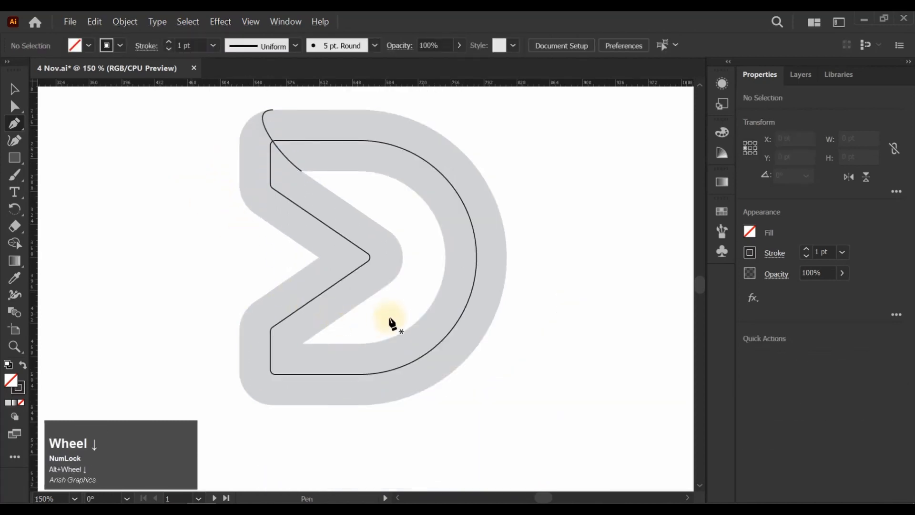
{"action": "left_click_drag", "start_coordinate": [301, 343], "coordinate": [279, 358]}
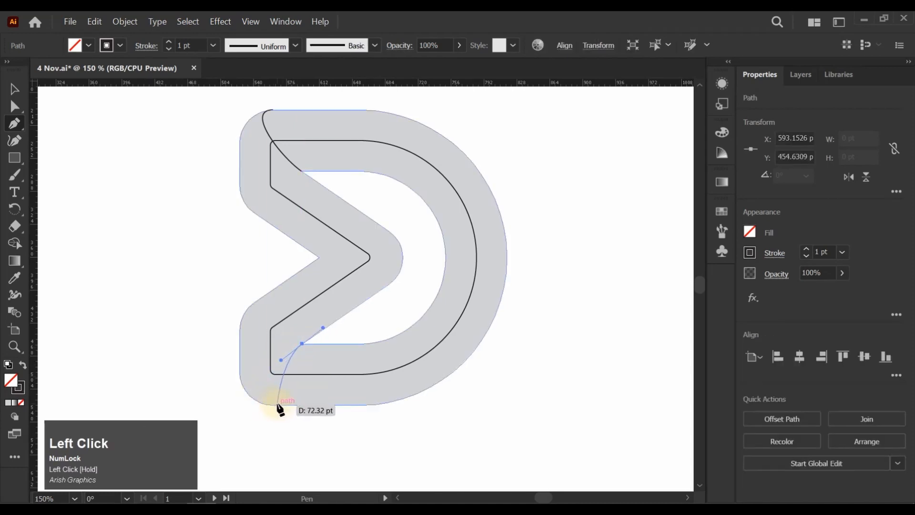
{"action": "left_click_drag", "start_coordinate": [307, 404], "coordinate": [308, 408]}
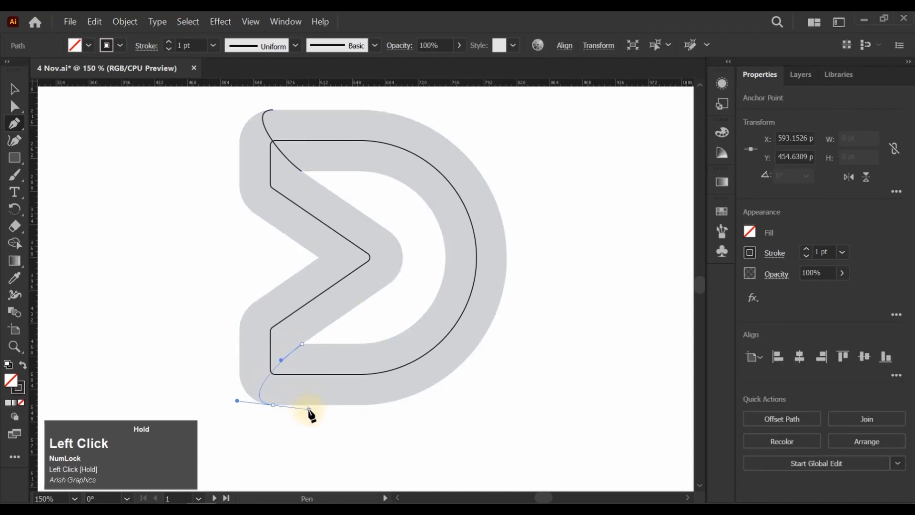
{"action": "left_click", "coordinate": [376, 434], "text": "ctrl"}
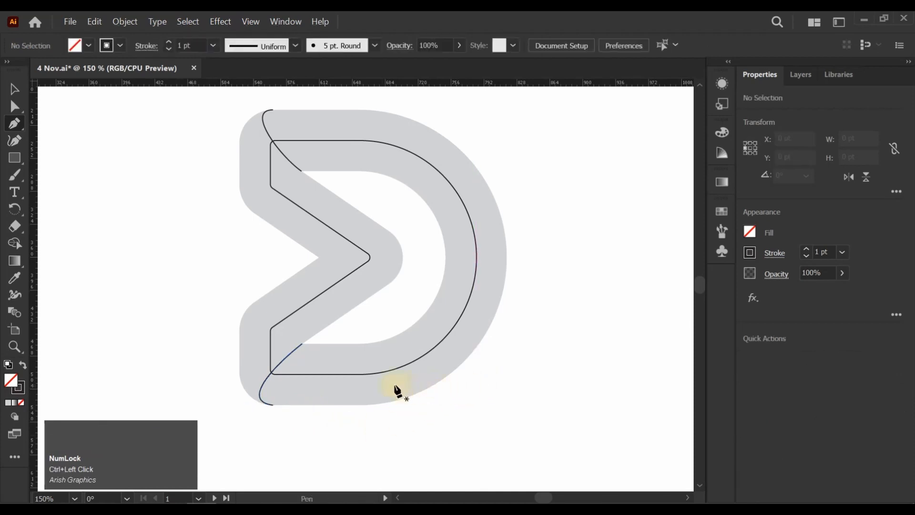
- Delete the lower-left vertical segment of the centreline and the small rounded corner segment joining it to the V
{"action": "left_click", "coordinate": [14, 108]}
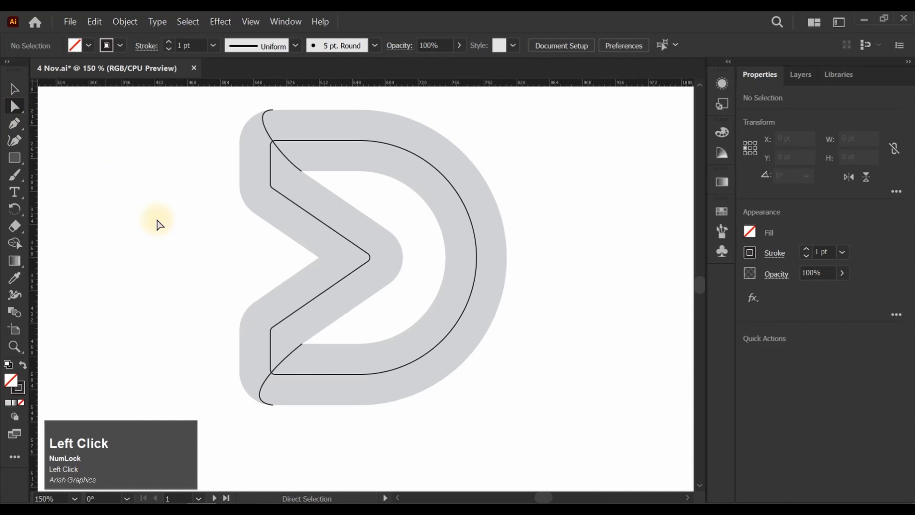
{"action": "left_click", "coordinate": [270, 343]}
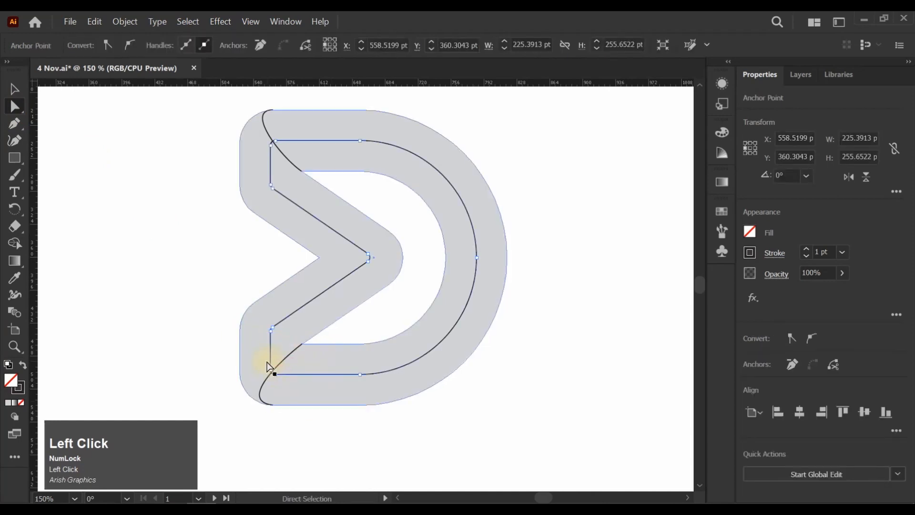
{"action": "key", "text": "Delete"}
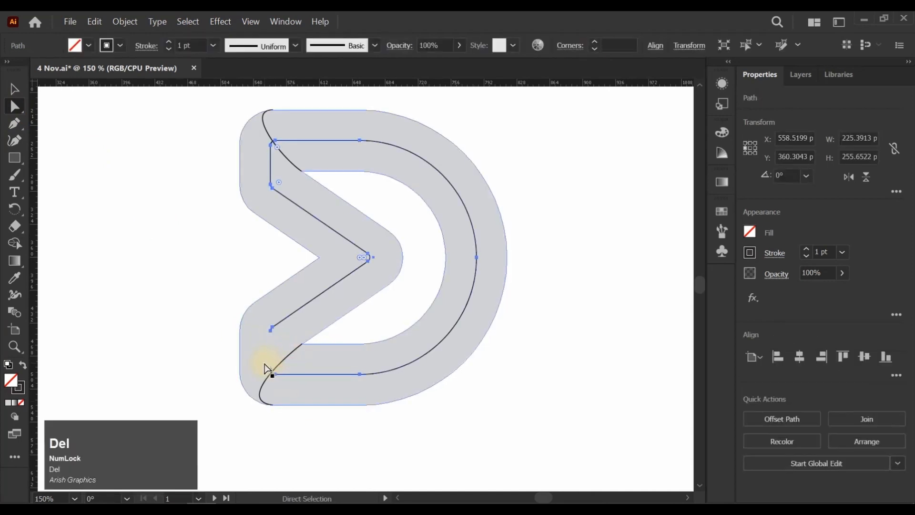
{"action": "left_click", "coordinate": [271, 338]}
{"action": "key", "text": "Delete"}
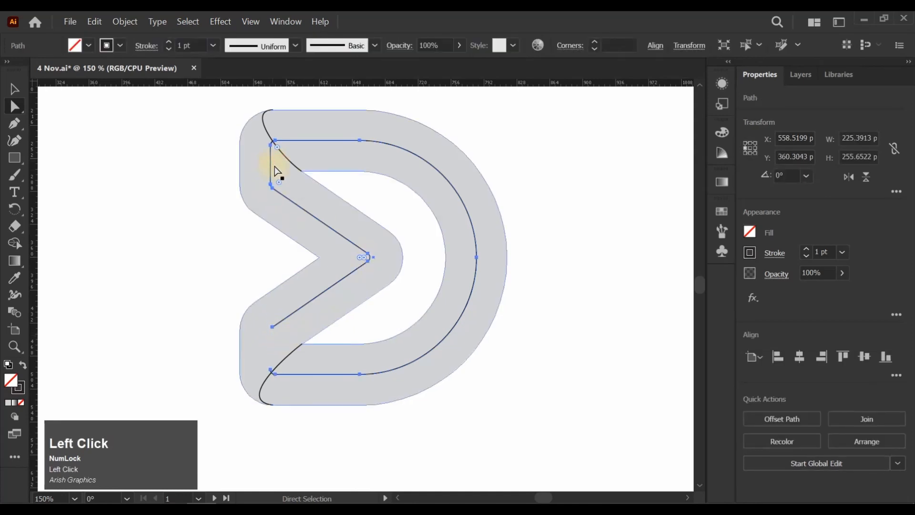
- Delete the upper-left vertical segment of the centreline and its rounded corner so the V becomes a separate open path
{"action": "key", "text": "Delete"}
{"action": "key", "text": "ctrl+z"}
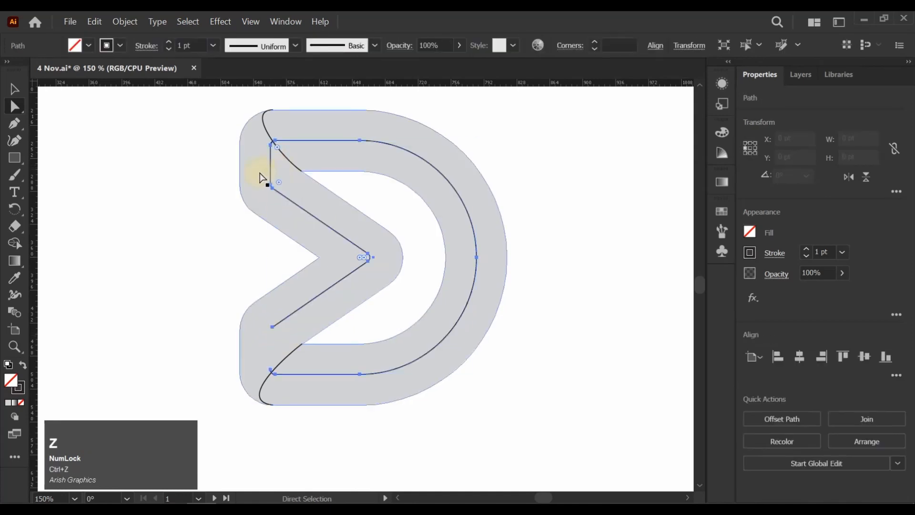
{"action": "left_click", "coordinate": [256, 175]}
{"action": "left_click", "coordinate": [269, 162]}
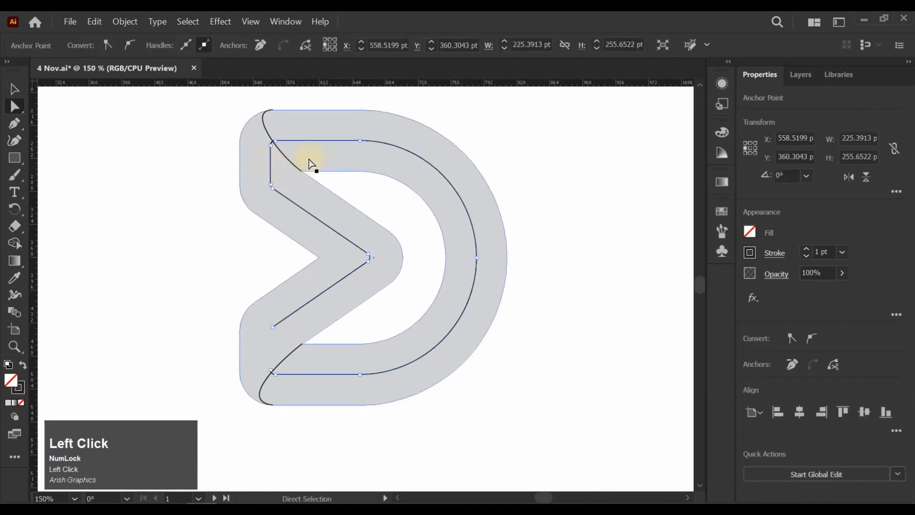
{"action": "left_click", "coordinate": [270, 185]}
{"action": "key", "text": "Delete"}
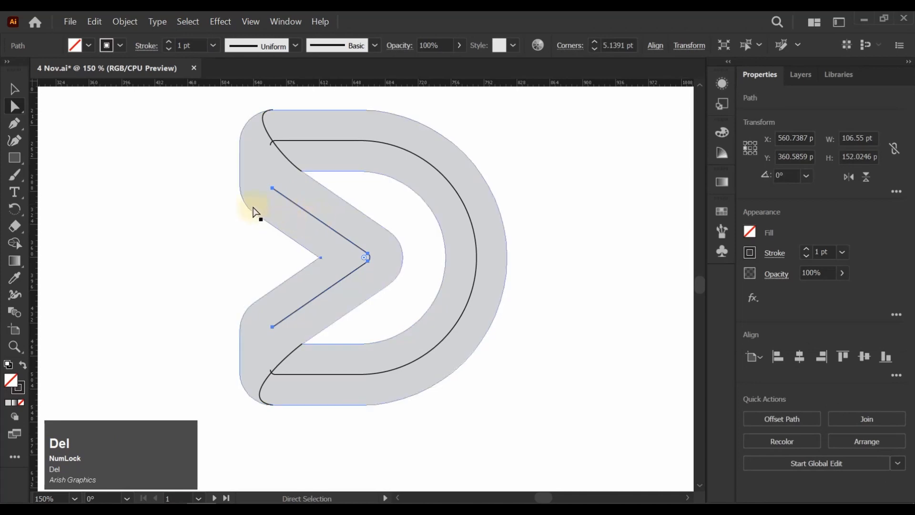
- Extend the V path's upper end with a curve to the band's outer left edge, round the junction, and deselect it
{"action": "scroll", "coordinate": [236, 161], "scroll_direction": "up", "scroll_amount": 3}
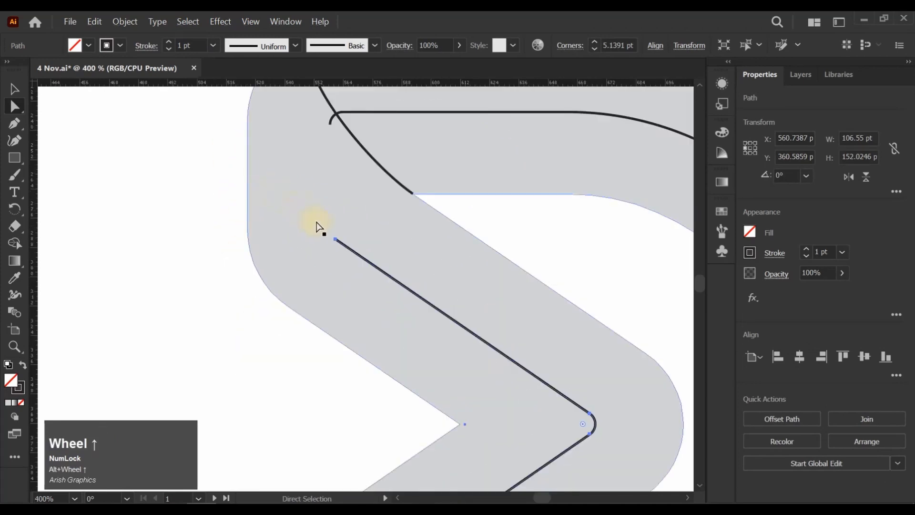
{"action": "left_click", "coordinate": [14, 123]}
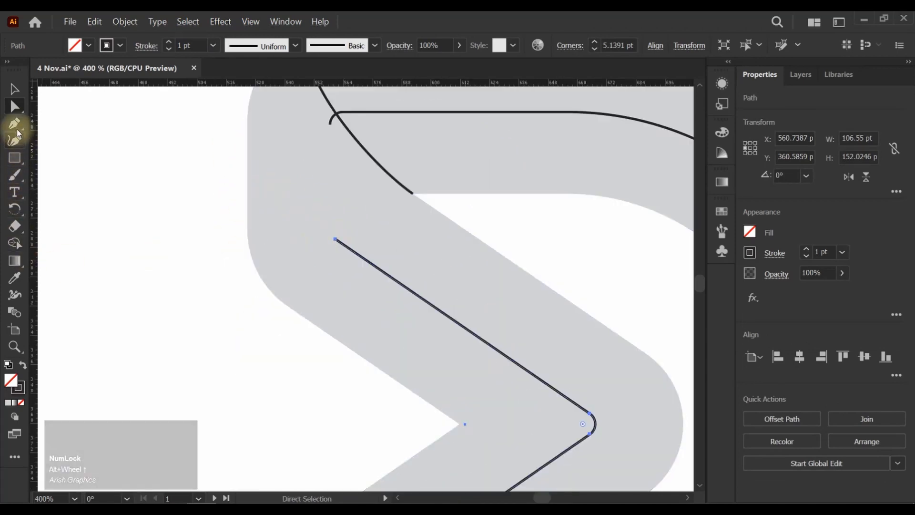
{"action": "left_click", "coordinate": [336, 239]}
{"action": "scroll", "coordinate": [335, 250], "scroll_direction": "up", "scroll_amount": 2}
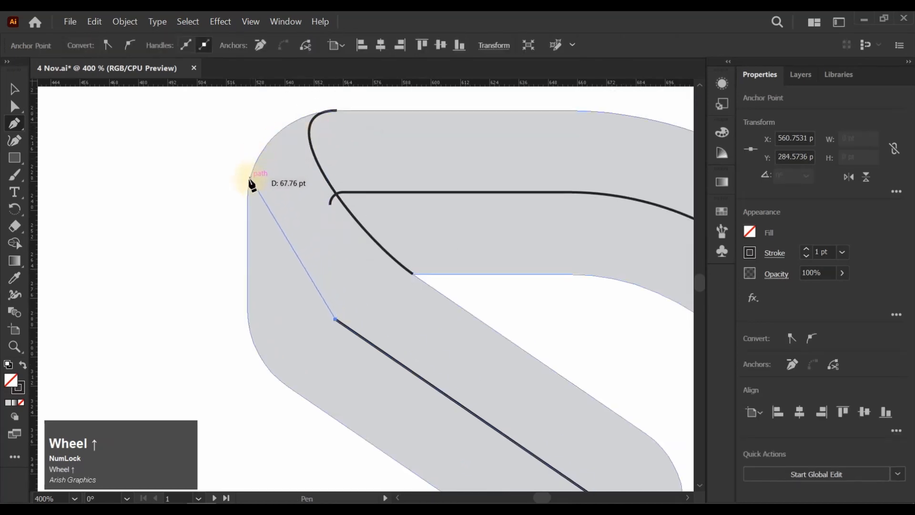
{"action": "left_click_drag", "start_coordinate": [252, 188], "coordinate": [267, 128]}
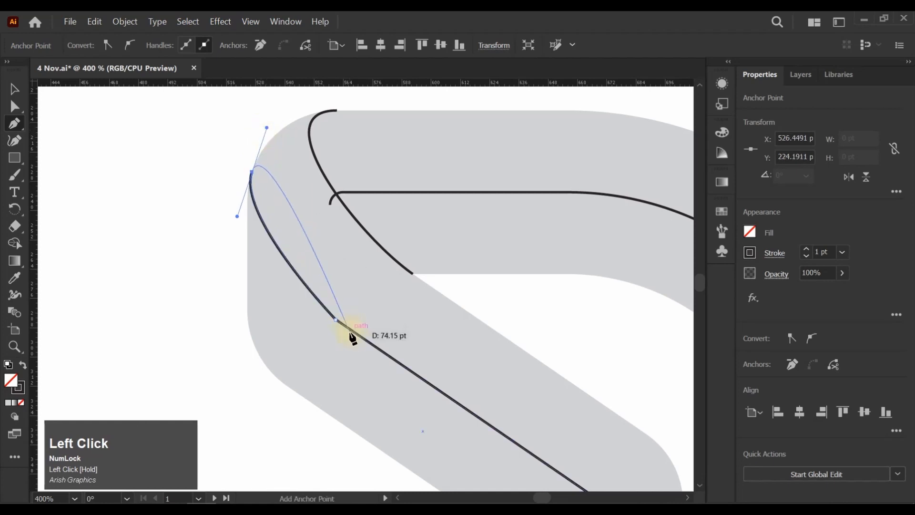
{"action": "left_click", "coordinate": [337, 322], "text": "ctrl"}
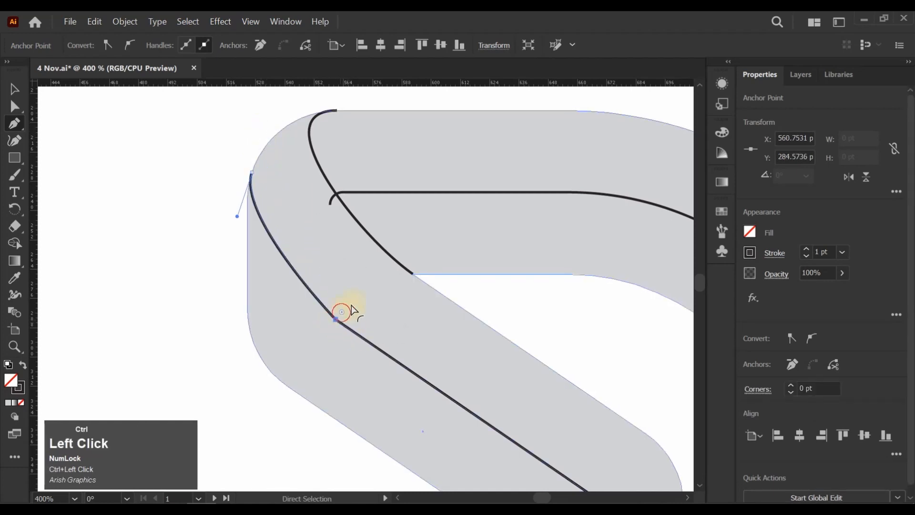
{"action": "left_click_drag", "start_coordinate": [351, 305], "coordinate": [484, 252]}
{"action": "scroll", "coordinate": [334, 285], "scroll_direction": "down", "scroll_amount": 2}
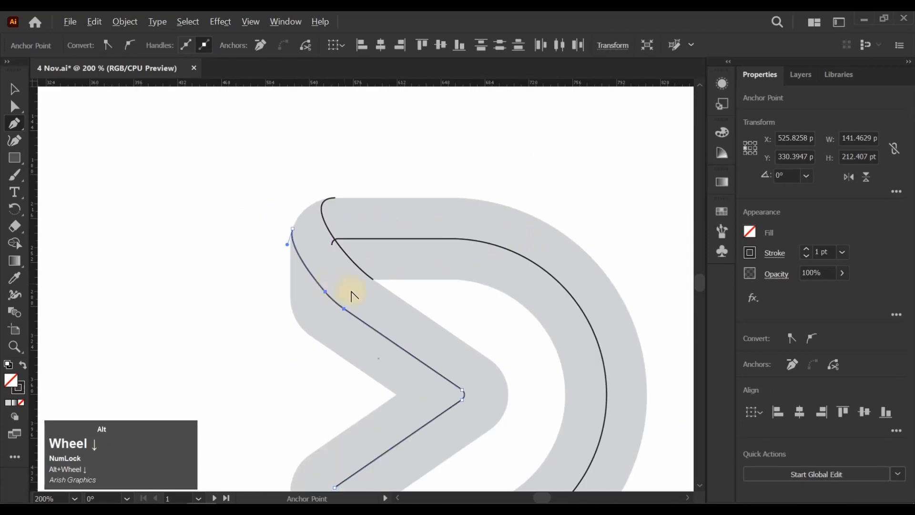
{"action": "scroll", "coordinate": [412, 332], "scroll_direction": "down", "scroll_amount": 2, "text": "alt"}
{"action": "scroll", "coordinate": [367, 323], "scroll_direction": "down", "scroll_amount": 2}
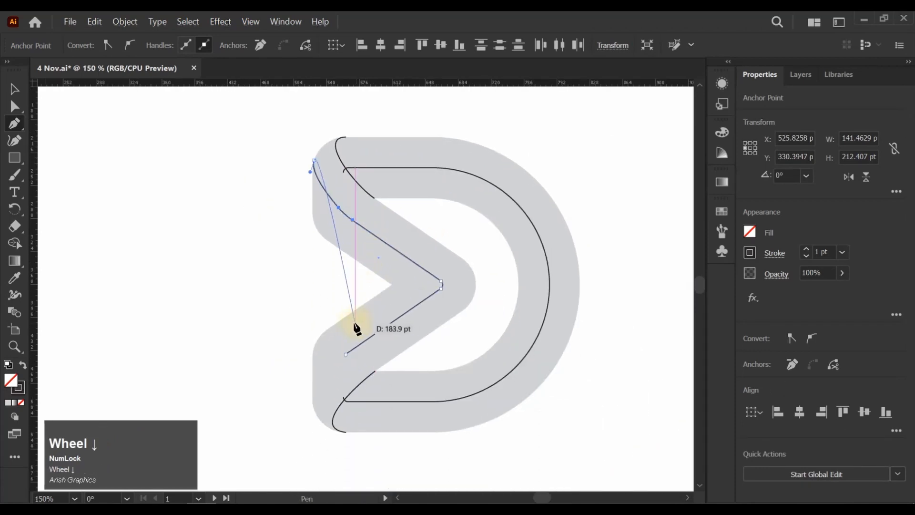
{"action": "left_click", "coordinate": [263, 221], "text": "ctrl"}
{"action": "key", "text": "v"}
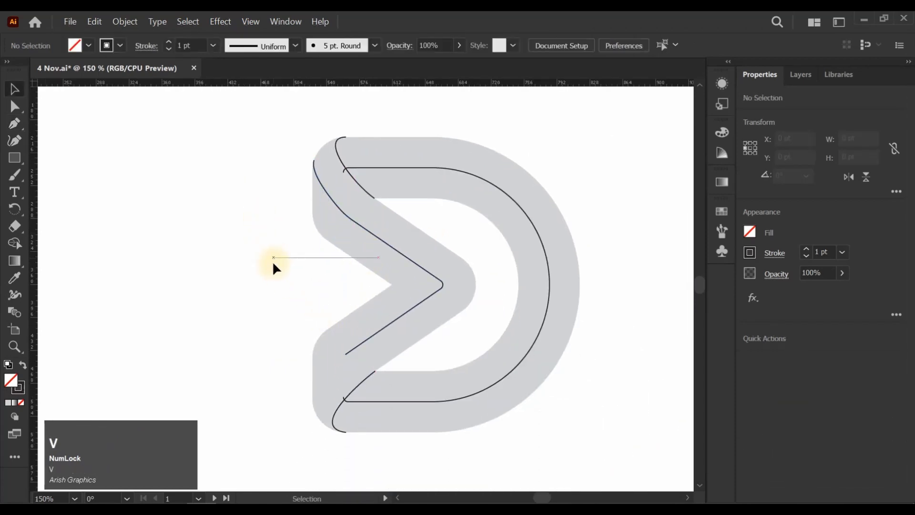
{"action": "left_click", "coordinate": [284, 286]}
{"action": "left_click_drag", "start_coordinate": [448, 268], "coordinate": [496, 270]}
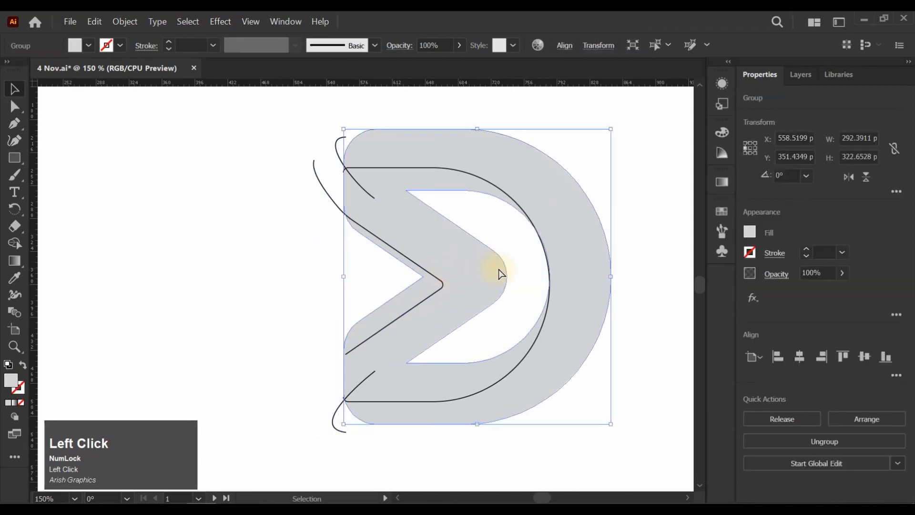
{"action": "key", "text": "ctrl+z"}
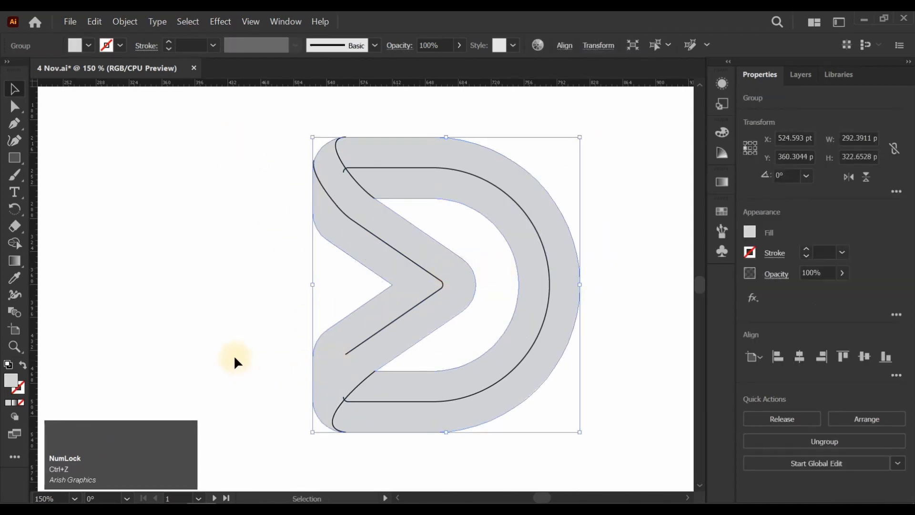
- Extend the V path's lower end with a smooth curve to the band's outer left edge and deselect it
{"action": "left_click", "coordinate": [14, 123]}
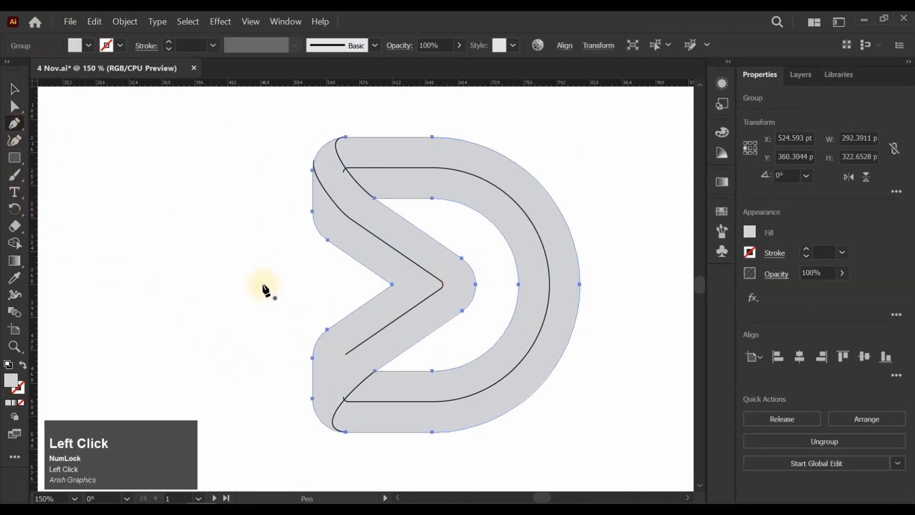
{"action": "left_click", "coordinate": [345, 355]}
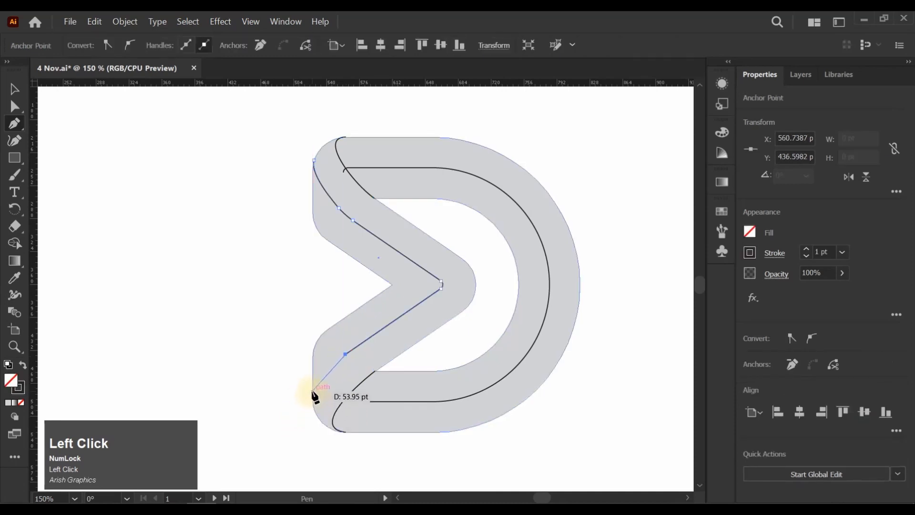
{"action": "mouse_move", "coordinate": [312, 390]}
{"action": "left_mouse_down"}
{"action": "mouse_move", "coordinate": [307, 429]}
{"action": "mouse_move", "coordinate": [319, 403]}
{"action": "mouse_move", "coordinate": [307, 402]}
{"action": "left_mouse_up"}
{"action": "key", "text": "ctrl+z"}
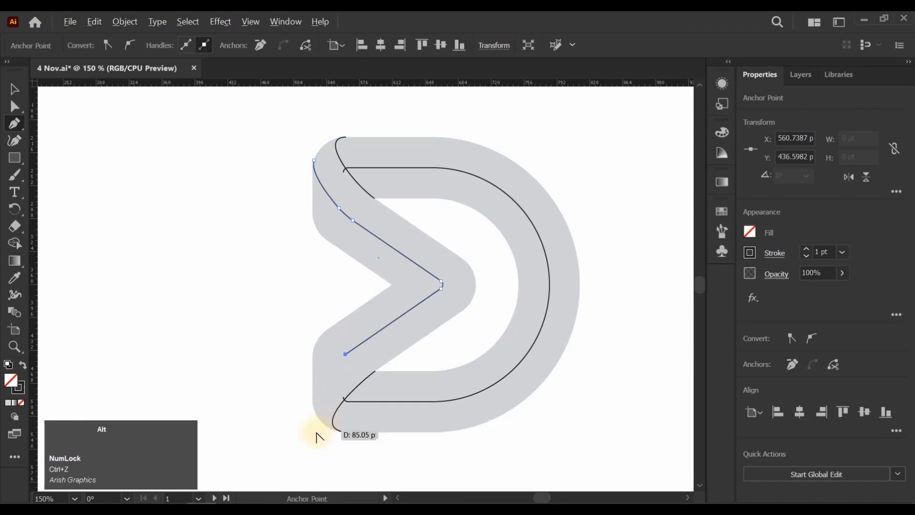
{"action": "scroll", "coordinate": [316, 432], "scroll_direction": "up", "scroll_amount": 2}
{"action": "left_click_drag", "start_coordinate": [309, 352], "coordinate": [310, 377]}
{"action": "left_click", "coordinate": [290, 401], "text": "ctrl"}
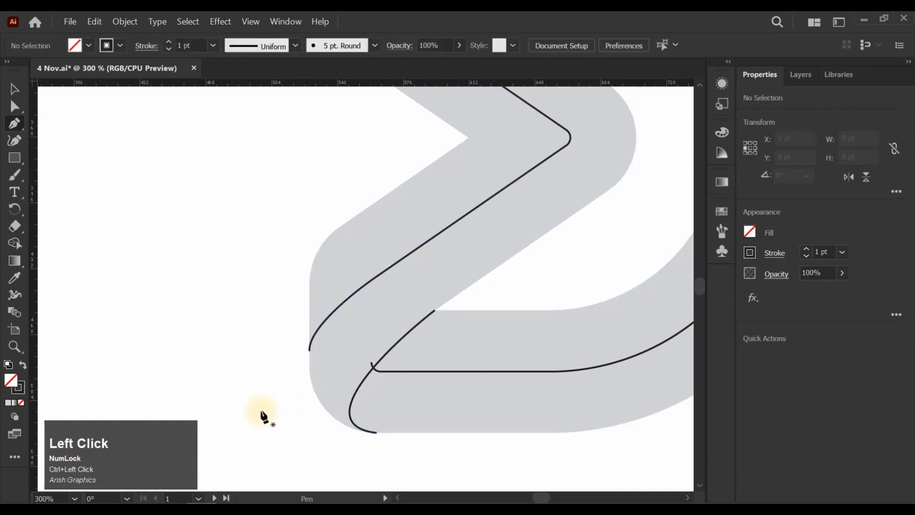
- Delete the upper curved extension of the V path together with its rounded junction segment
{"action": "scroll", "coordinate": [228, 395], "scroll_direction": "down", "scroll_amount": 2}
{"action": "scroll", "coordinate": [269, 135], "scroll_direction": "up", "scroll_amount": 3}
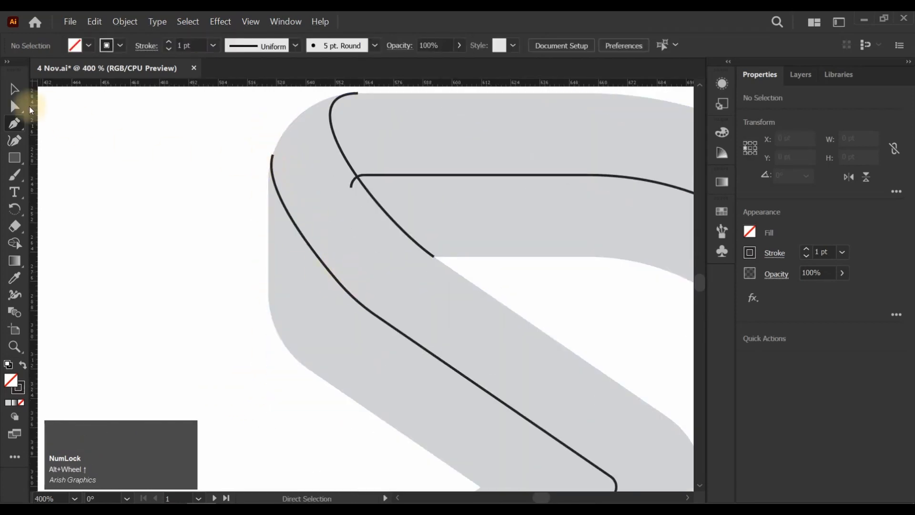
{"action": "left_click", "coordinate": [17, 105]}
{"action": "left_click", "coordinate": [273, 155]}
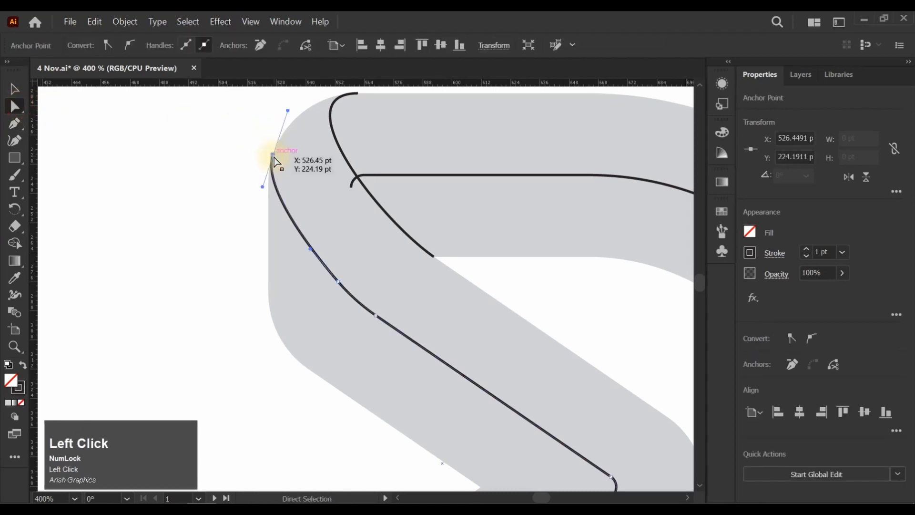
{"action": "key", "text": "Delete"}
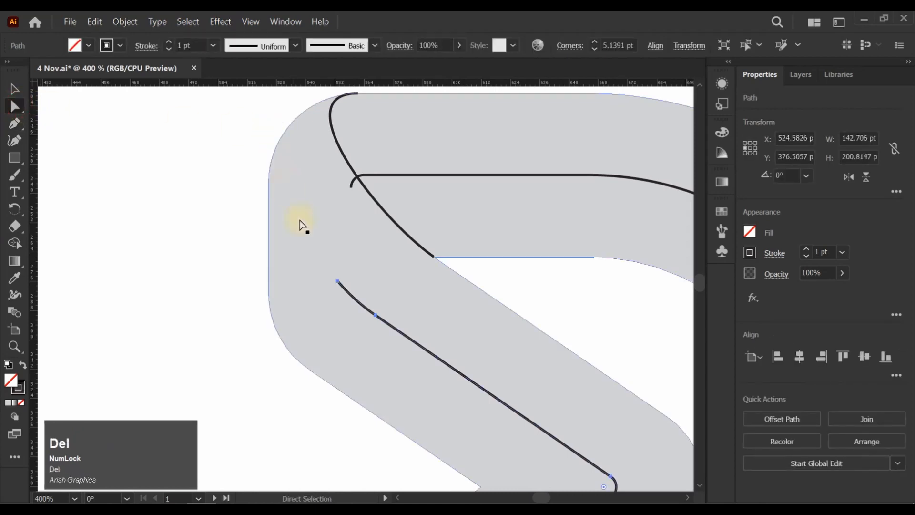
{"action": "left_click", "coordinate": [338, 282]}
{"action": "key", "text": "Delete"}
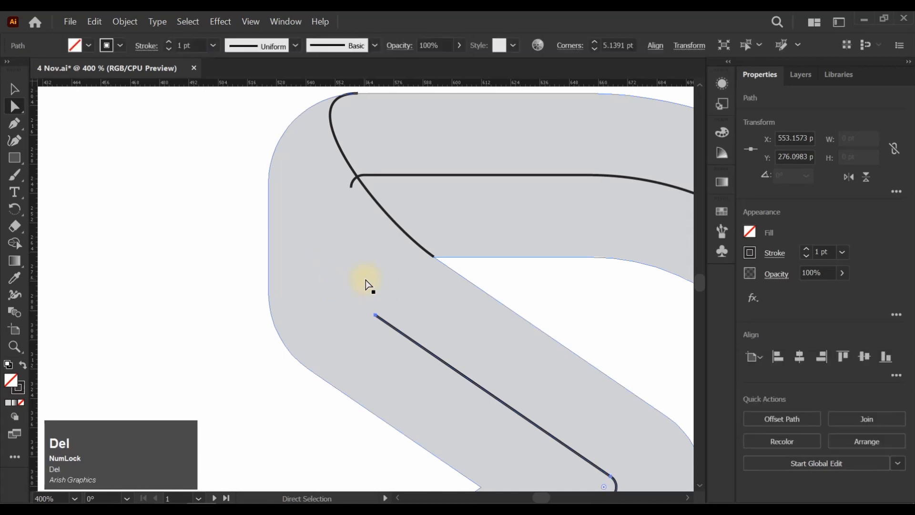
- Extend the V path's upper end with a smooth curve to the band's outer left edge and deselect it
{"action": "left_click", "coordinate": [15, 124]}
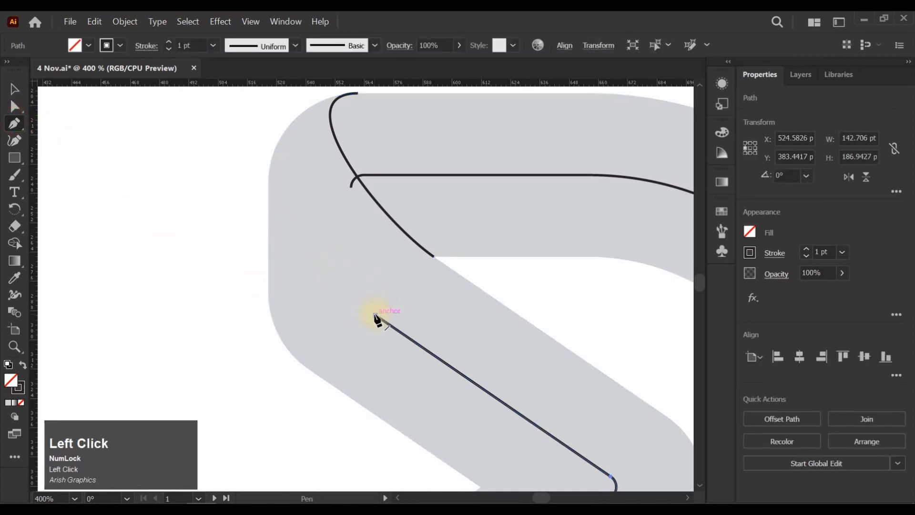
{"action": "left_click", "coordinate": [376, 318]}
{"action": "scroll", "coordinate": [267, 247], "scroll_direction": "up", "scroll_amount": 2}
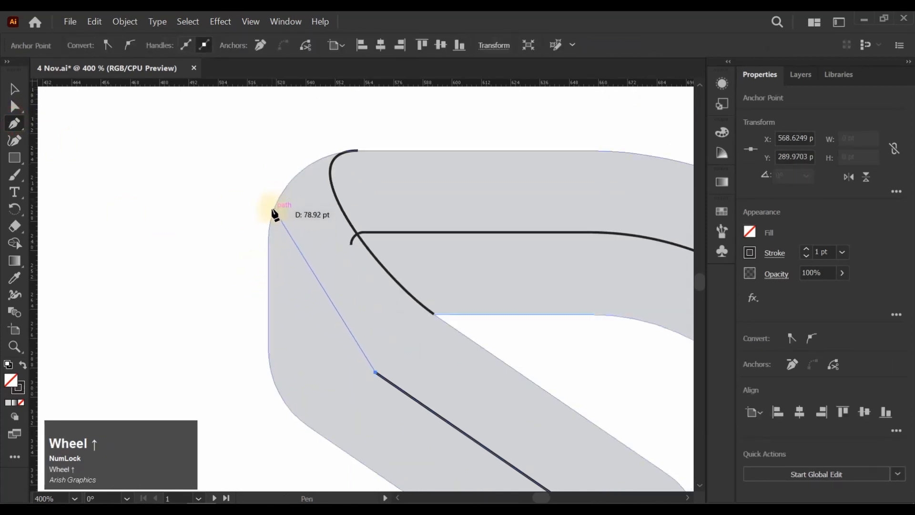
{"action": "left_click_drag", "start_coordinate": [268, 226], "coordinate": [270, 152]}
{"action": "key", "text": "ctrl"}
{"action": "left_click", "coordinate": [227, 228], "text": "ctrl"}
- Select the whole mark and split off its outer D band as a separate region with Shape Builder
{"action": "scroll", "coordinate": [149, 187], "scroll_direction": "down", "scroll_amount": 5}
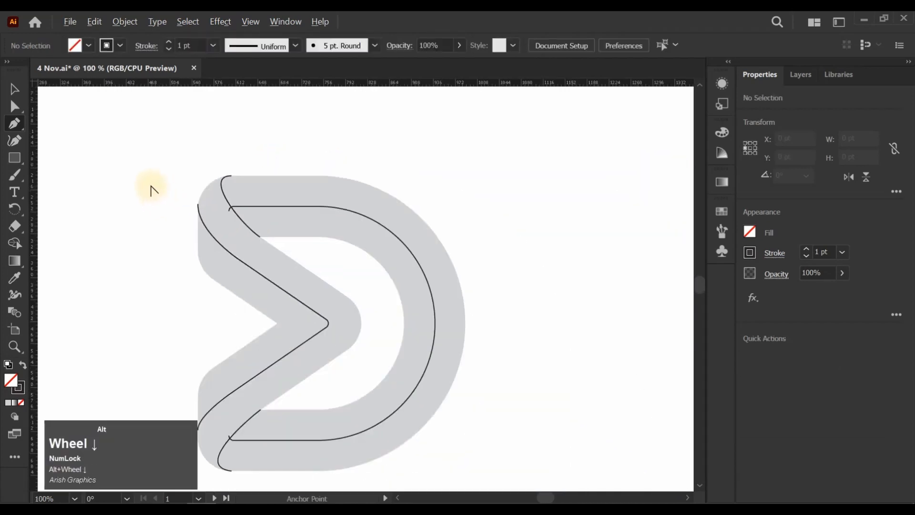
{"action": "scroll", "coordinate": [138, 217], "scroll_direction": "up", "scroll_amount": 1}
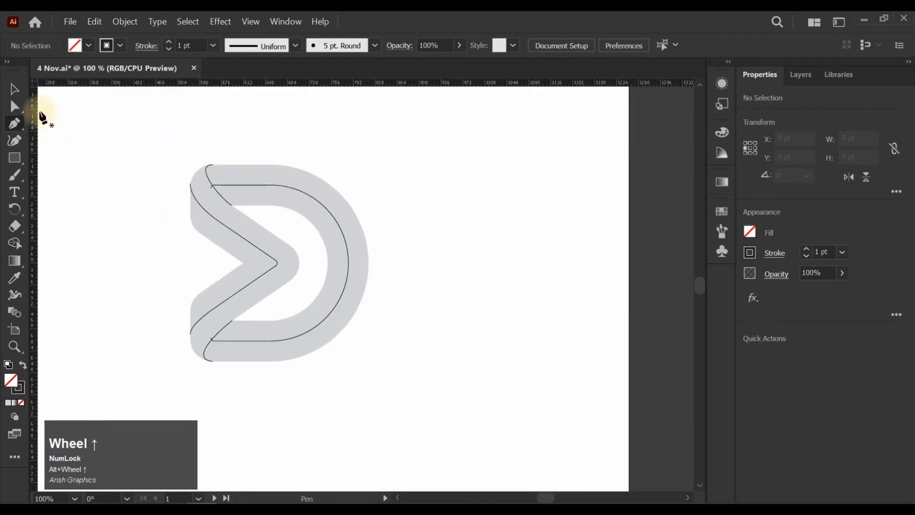
{"action": "left_click", "coordinate": [14, 88]}
{"action": "left_click_drag", "start_coordinate": [61, 117], "coordinate": [420, 379]}
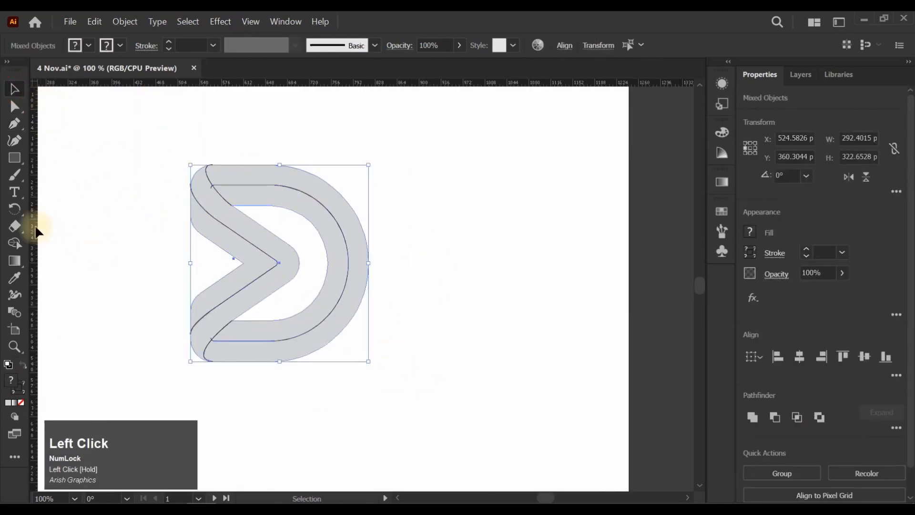
{"action": "left_click", "coordinate": [15, 243]}
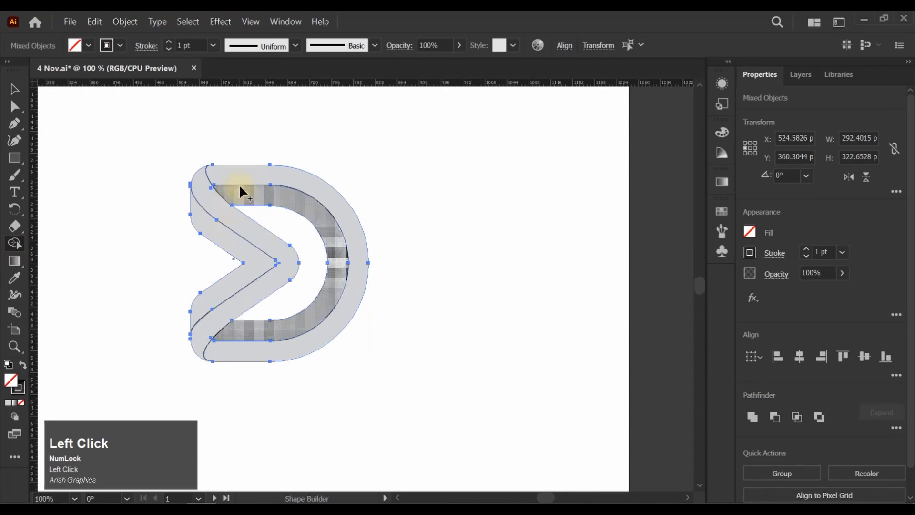
{"action": "left_click", "coordinate": [241, 345]}
{"action": "scroll", "coordinate": [231, 337], "scroll_direction": "up", "scroll_amount": 1}
{"action": "left_click_drag", "start_coordinate": [230, 340], "coordinate": [187, 288]}
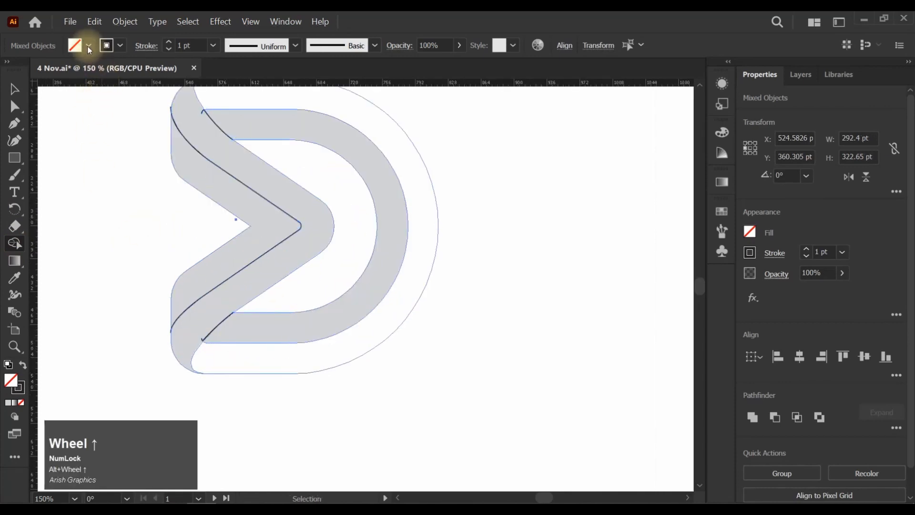
- Set the fill to a light grey swatch and build the outer and inner D bands as filled regions
{"action": "left_click", "coordinate": [74, 46]}
{"action": "left_click", "coordinate": [88, 112]}
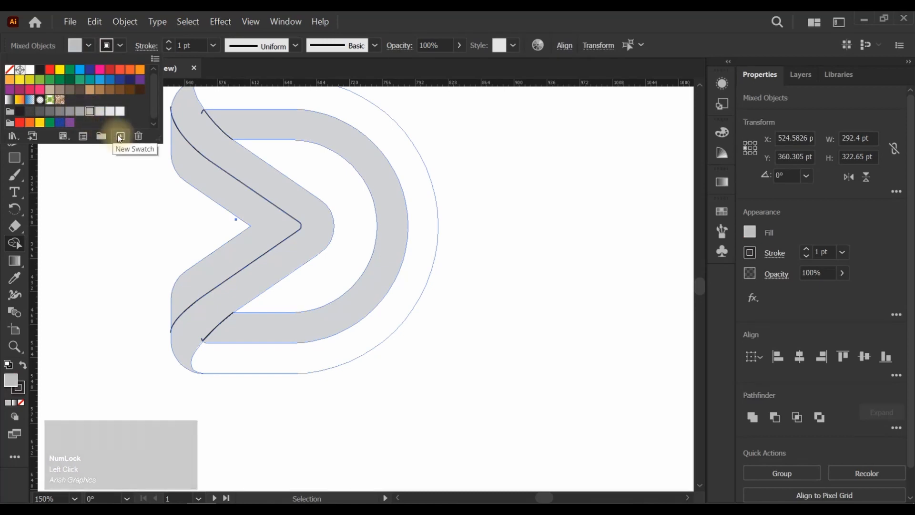
{"action": "left_click", "coordinate": [341, 347]}
{"action": "left_click", "coordinate": [347, 342]}
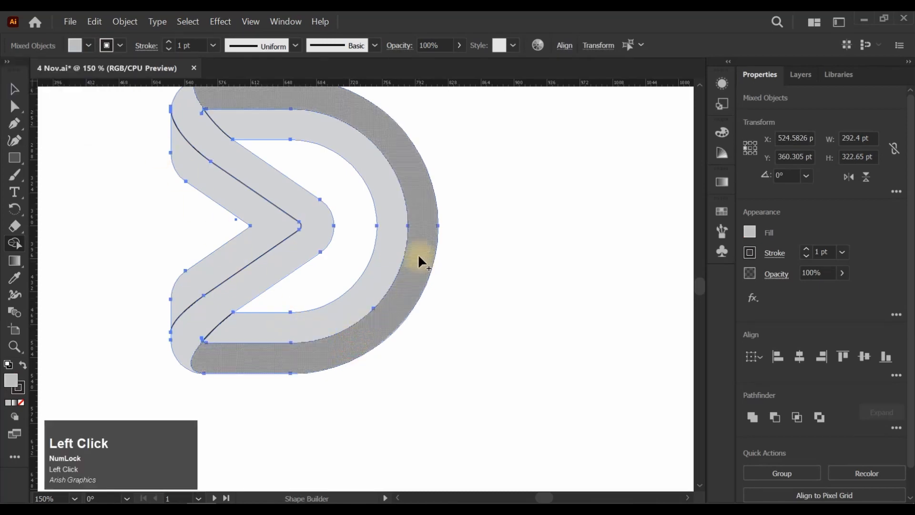
{"action": "left_click", "coordinate": [393, 225]}
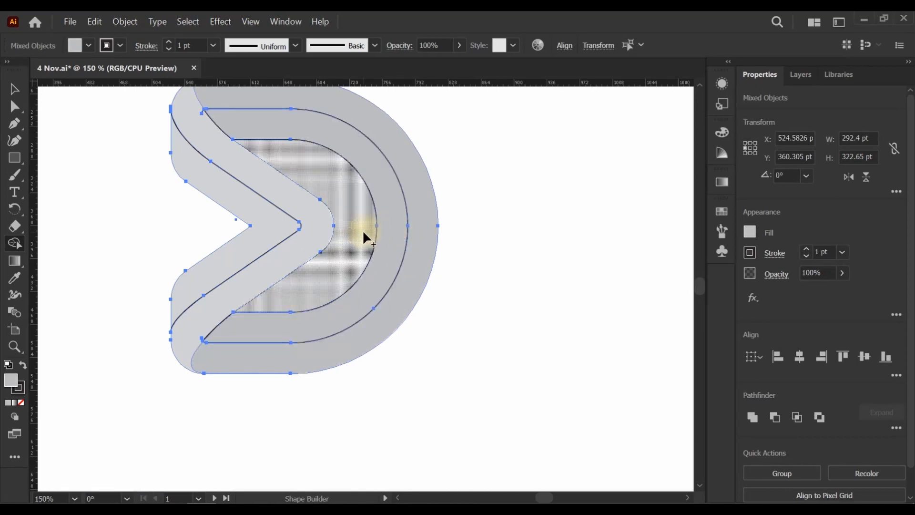
- Remove the enclosed area between the V and the D, and build the two V bands as separate grey regions
{"action": "left_click", "coordinate": [354, 245], "text": "alt"}
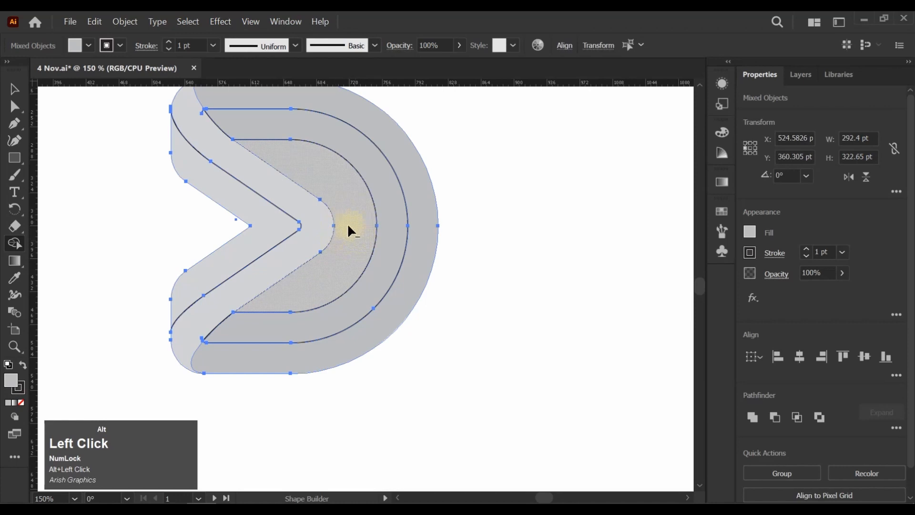
{"action": "left_click", "coordinate": [311, 234]}
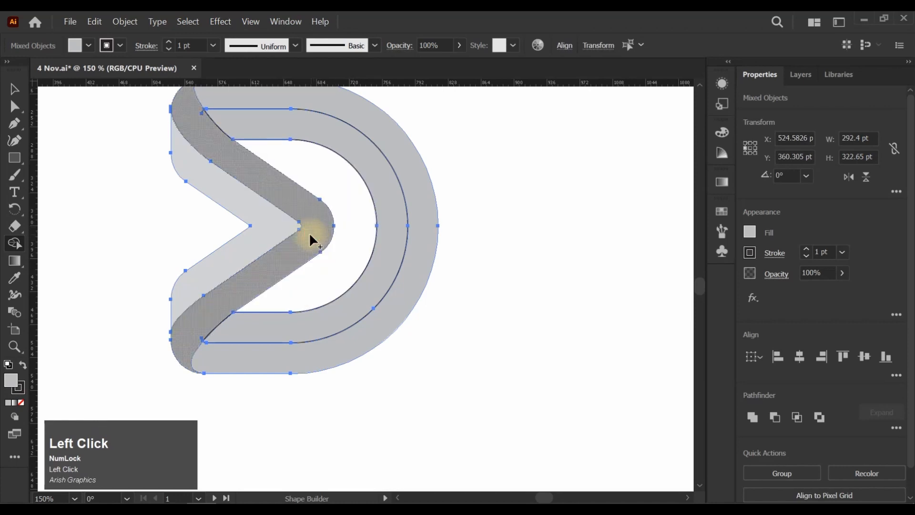
{"action": "left_click", "coordinate": [265, 227]}
{"action": "scroll", "coordinate": [199, 98], "scroll_direction": "up", "scroll_amount": 5, "text": "alt"}
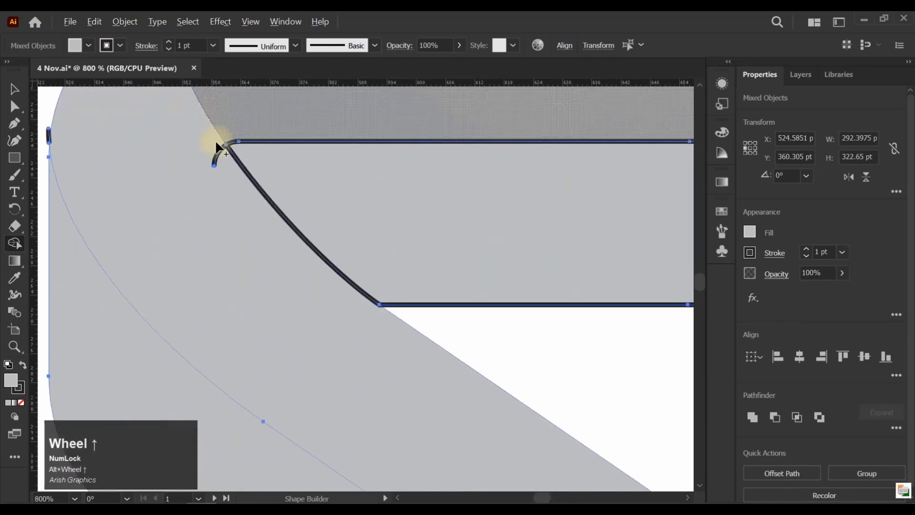
{"action": "left_click", "coordinate": [224, 188]}
{"action": "scroll", "coordinate": [181, 159], "scroll_direction": "down", "scroll_amount": 5, "text": "alt"}
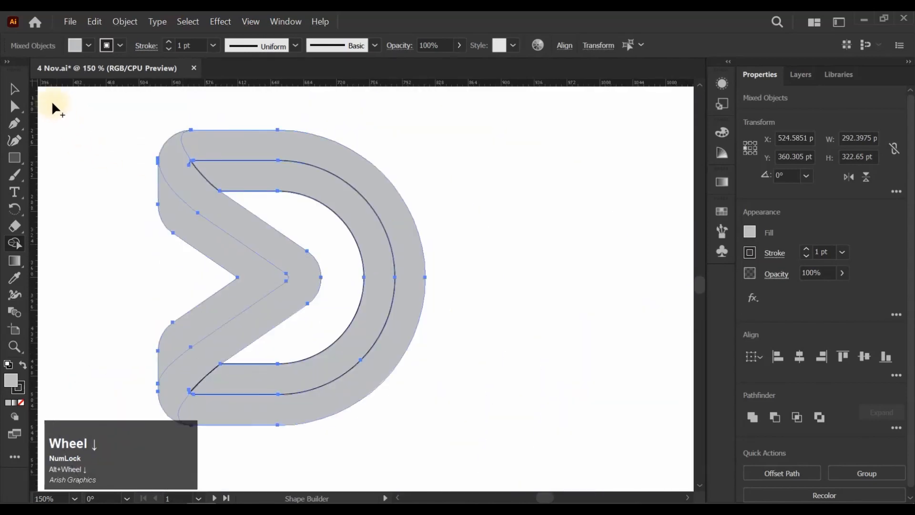
{"action": "left_click", "coordinate": [14, 89]}
{"action": "left_click", "coordinate": [73, 219]}
{"action": "left_click_drag", "start_coordinate": [237, 249], "coordinate": [539, 253]}
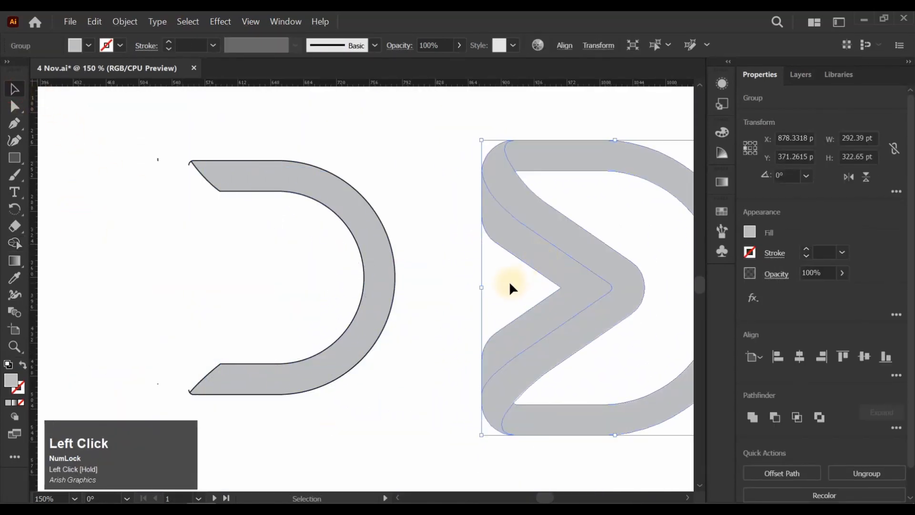
{"action": "key", "text": "ctrl+z"}
{"action": "left_click", "coordinate": [353, 212], "text": "shift"}
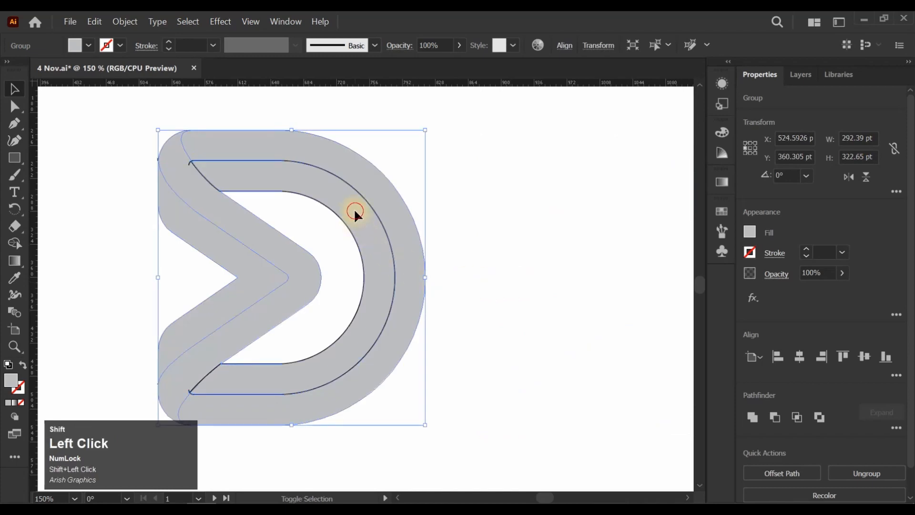
{"action": "left_click", "coordinate": [355, 240], "text": "shift"}
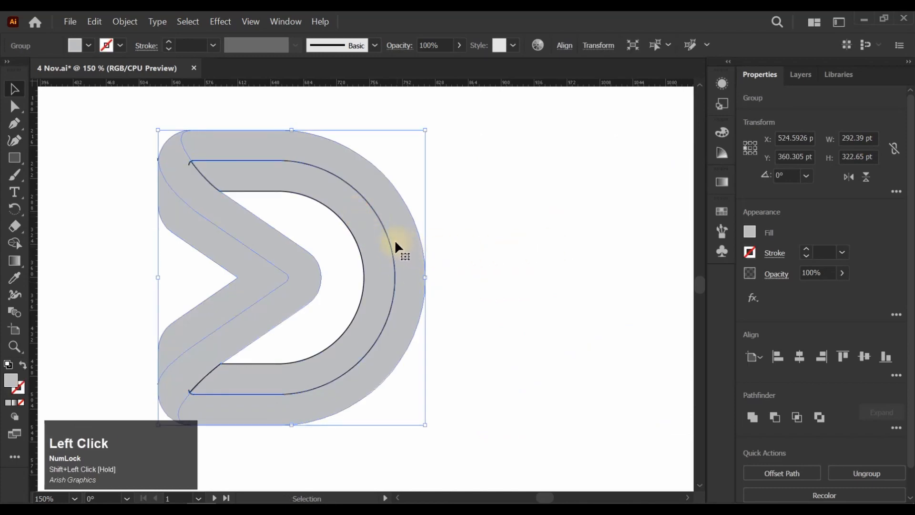
{"action": "left_click_drag", "start_coordinate": [387, 241], "coordinate": [582, 241]}
{"action": "key", "text": "ctrl+z"}
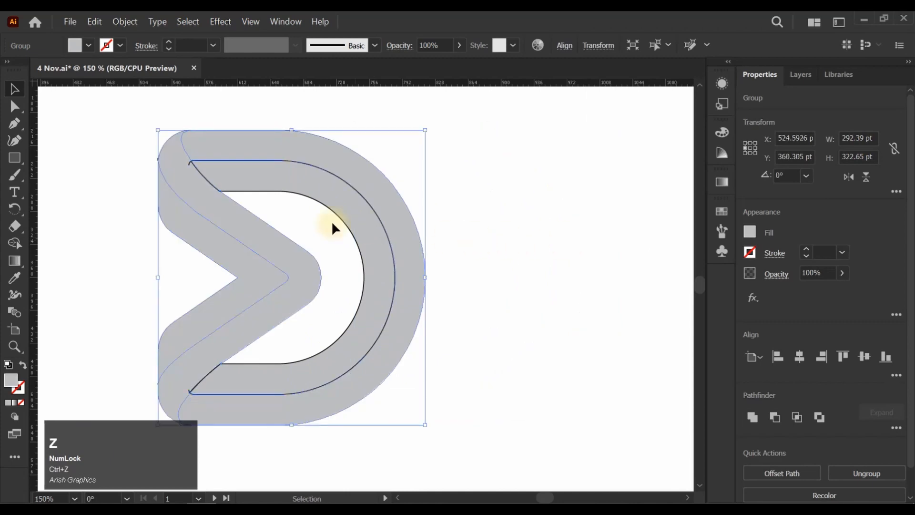
- Duplicate the grouped grey shapes together with the inner D band to the right of the original mark
{"action": "left_click", "coordinate": [346, 230], "text": "shift"}
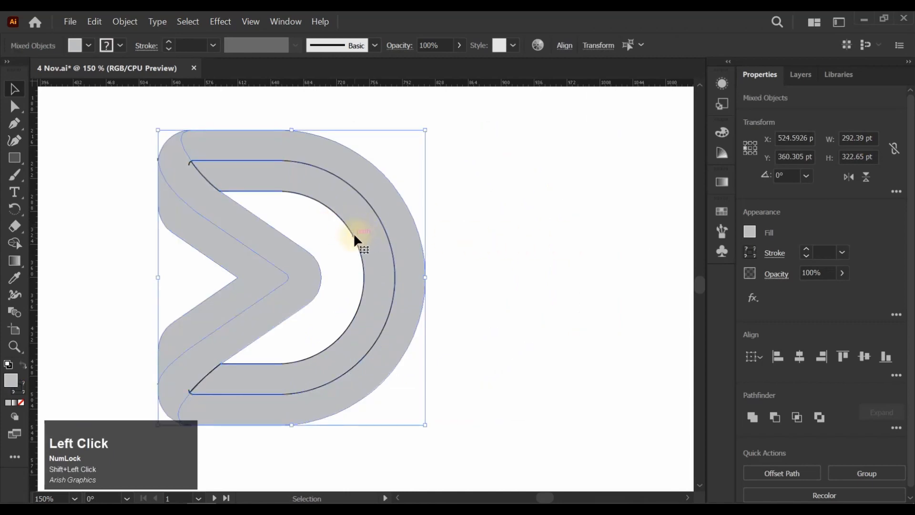
{"action": "left_click_drag", "start_coordinate": [353, 236], "coordinate": [677, 236]}
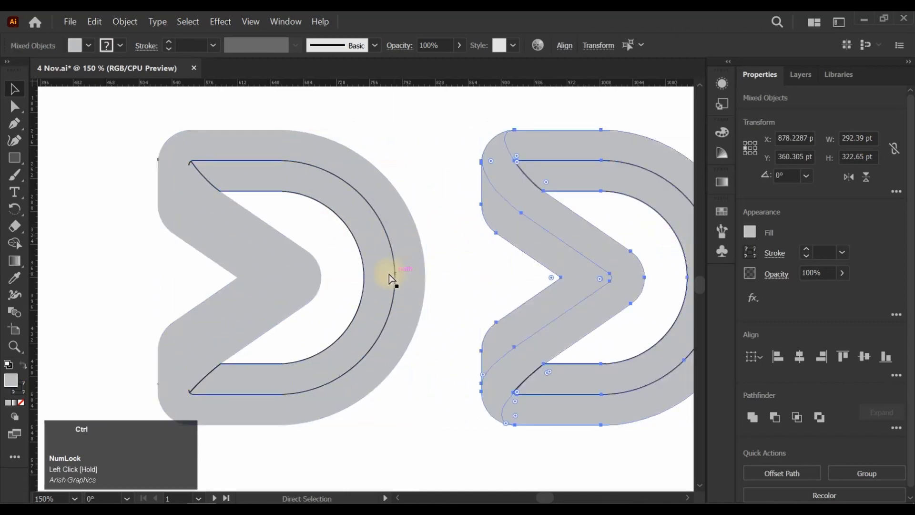
{"action": "scroll", "coordinate": [389, 273], "scroll_direction": "right", "scroll_amount": 3}
{"action": "left_click", "coordinate": [390, 324]}
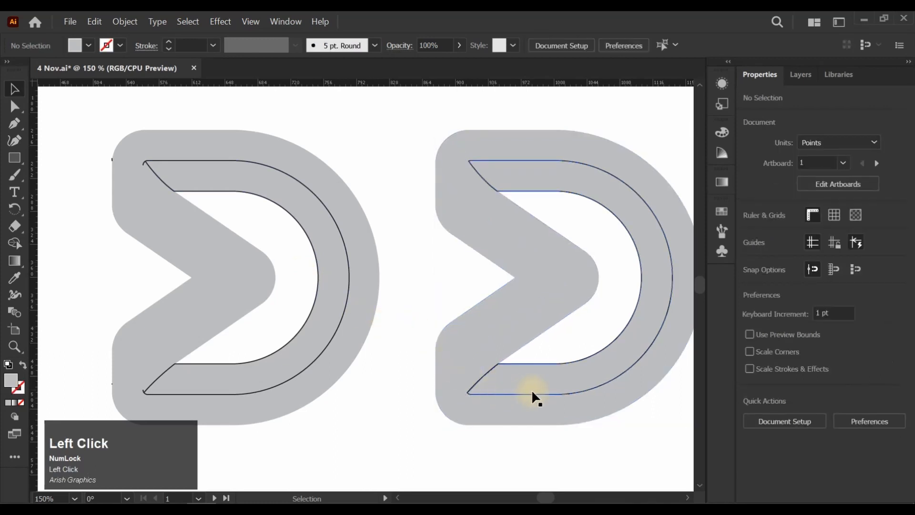
{"action": "left_click_drag", "start_coordinate": [531, 390], "coordinate": [535, 458]}
{"action": "key", "text": "ctrl+z"}
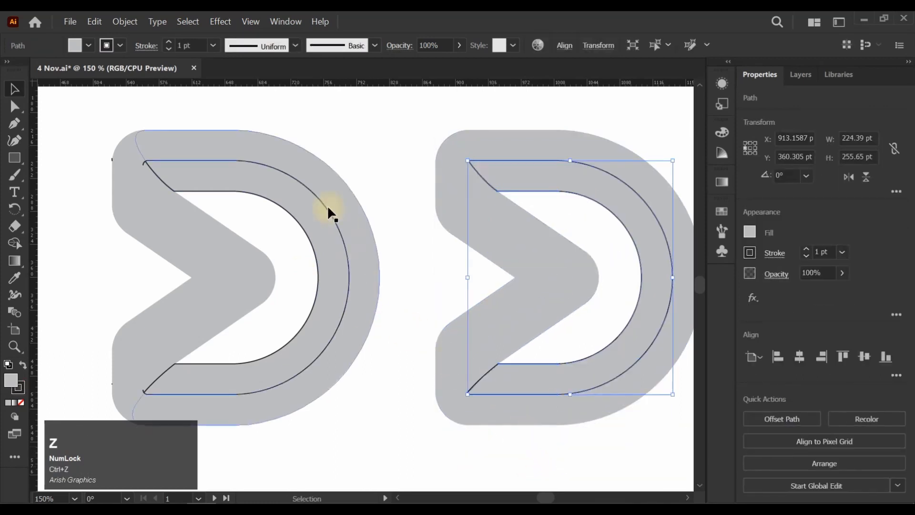
- Delete the original mark and the small stray path fragments left behind around it
{"action": "left_click_drag", "start_coordinate": [353, 114], "coordinate": [119, 384]}
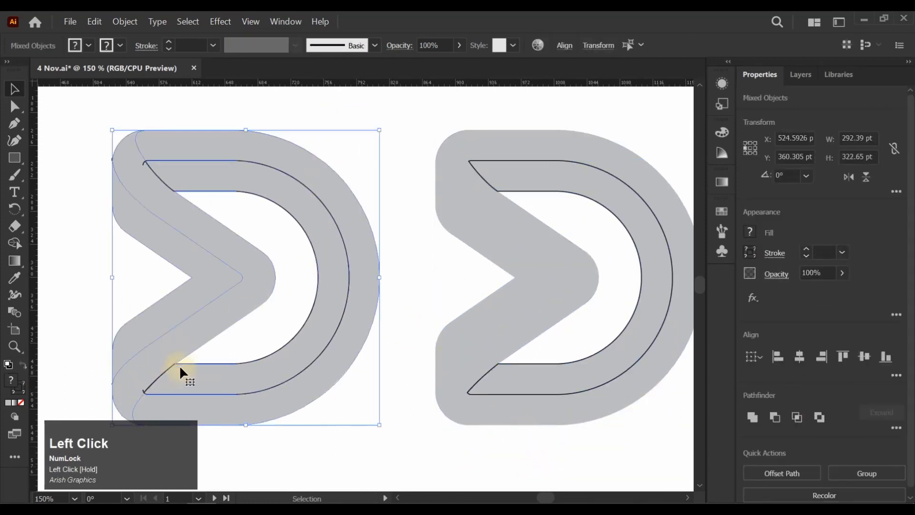
{"action": "key", "text": "Delete"}
{"action": "scroll", "coordinate": [182, 236], "scroll_direction": "down", "scroll_amount": 1}
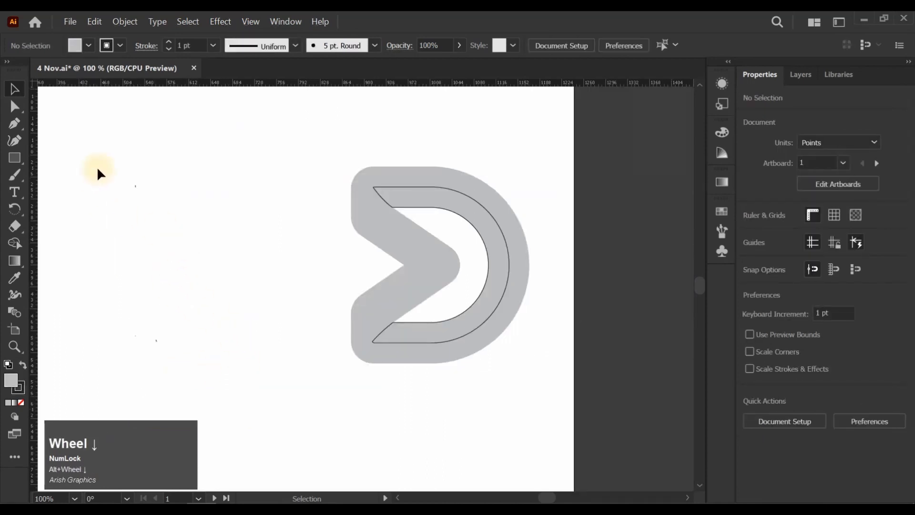
{"action": "left_click_drag", "start_coordinate": [97, 169], "coordinate": [282, 392]}
{"action": "key", "text": "Delete"}
- Move the duplicated mark left toward the middle of the artboard and deselect it
{"action": "left_click_drag", "start_coordinate": [295, 150], "coordinate": [364, 249]}
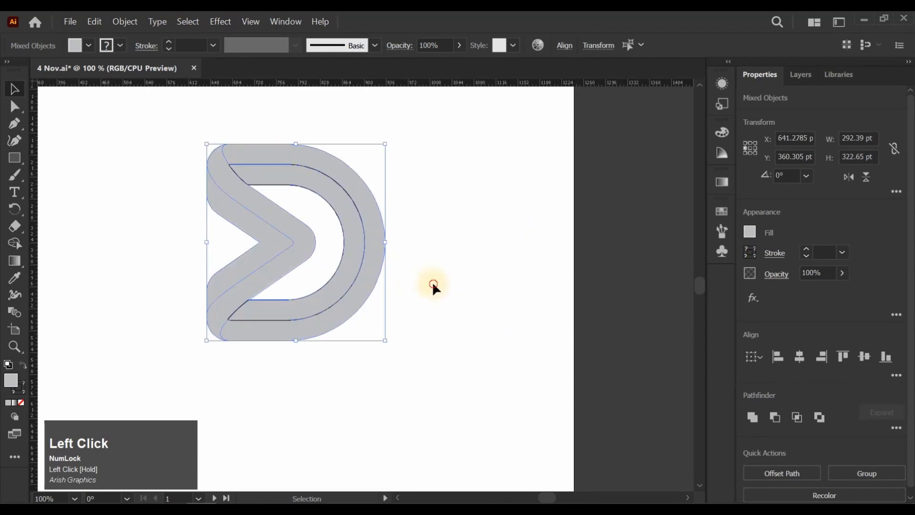
{"action": "left_click", "coordinate": [432, 285]}
{"action": "scroll", "coordinate": [312, 243], "scroll_direction": "up", "scroll_amount": 1}
- Open the gradient settings and fill the outer D band with the white-to-black linear gradient
{"action": "left_click", "coordinate": [286, 21]}
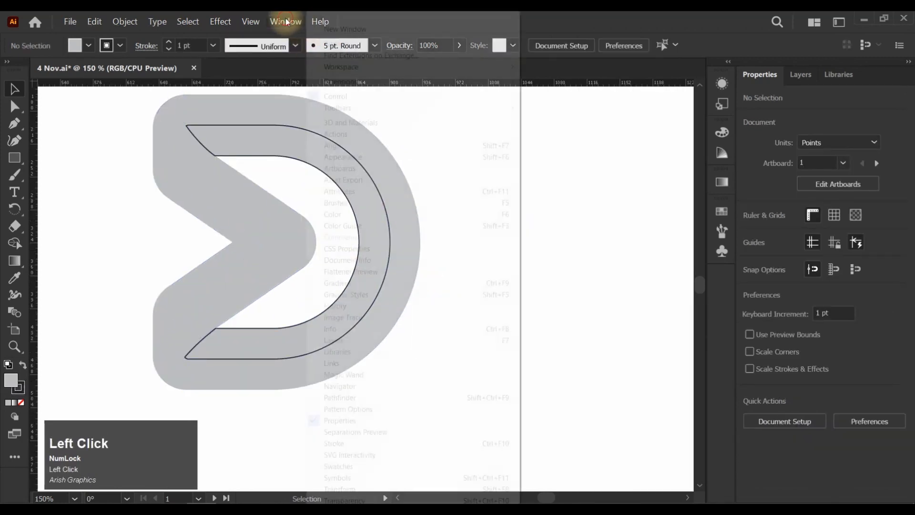
{"action": "left_click", "coordinate": [348, 284]}
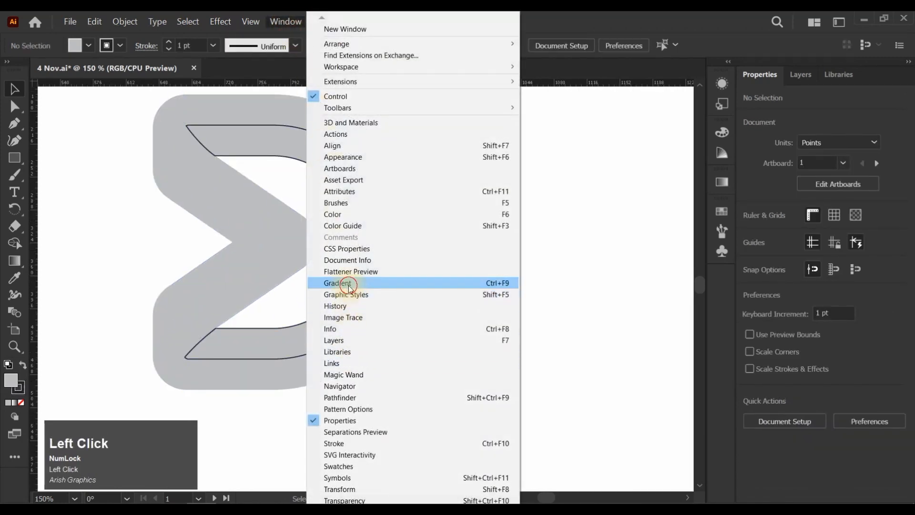
{"action": "left_click", "coordinate": [572, 202]}
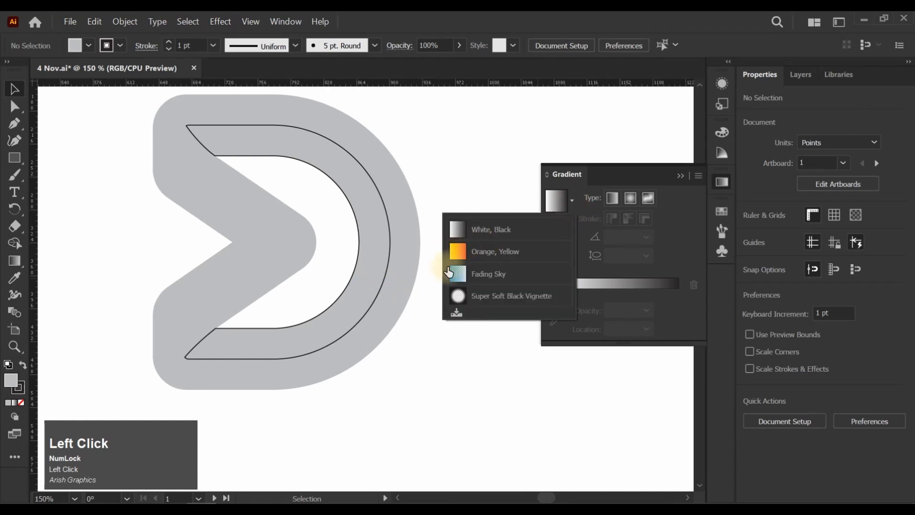
{"action": "left_click", "coordinate": [550, 199]}
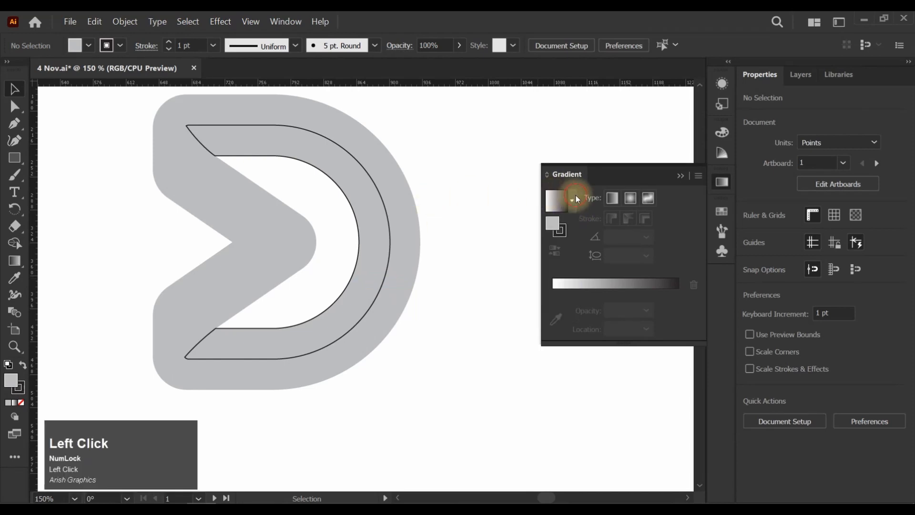
{"action": "left_click", "coordinate": [432, 191], "text": "ctrl"}
{"action": "left_click", "coordinate": [408, 227]}
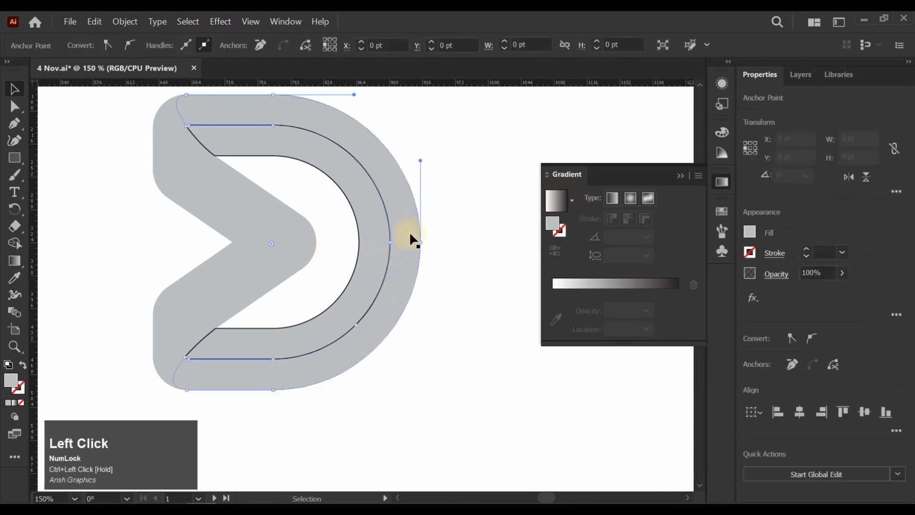
{"action": "left_click", "coordinate": [555, 201]}
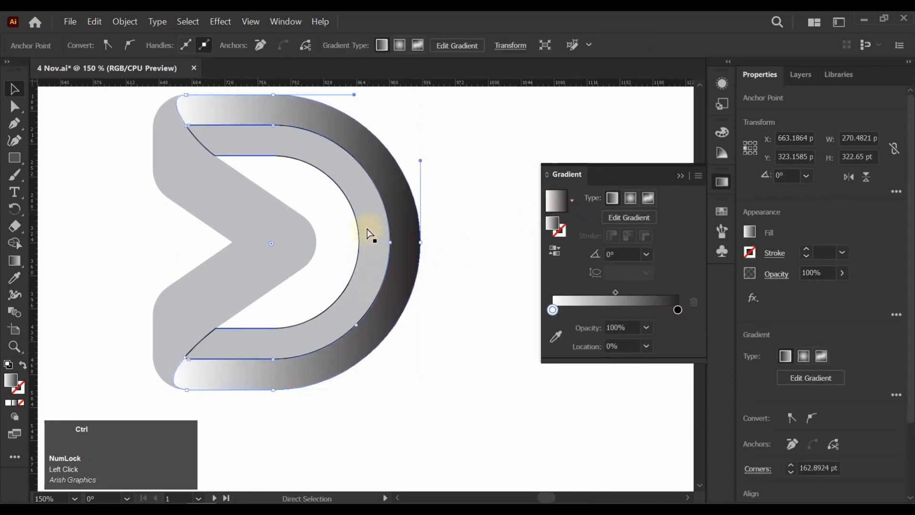
- Apply the white-to-black linear gradient to the inner D band and to both V bands
{"action": "left_click", "coordinate": [382, 251], "text": "ctrl"}
{"action": "left_click", "coordinate": [556, 201]}
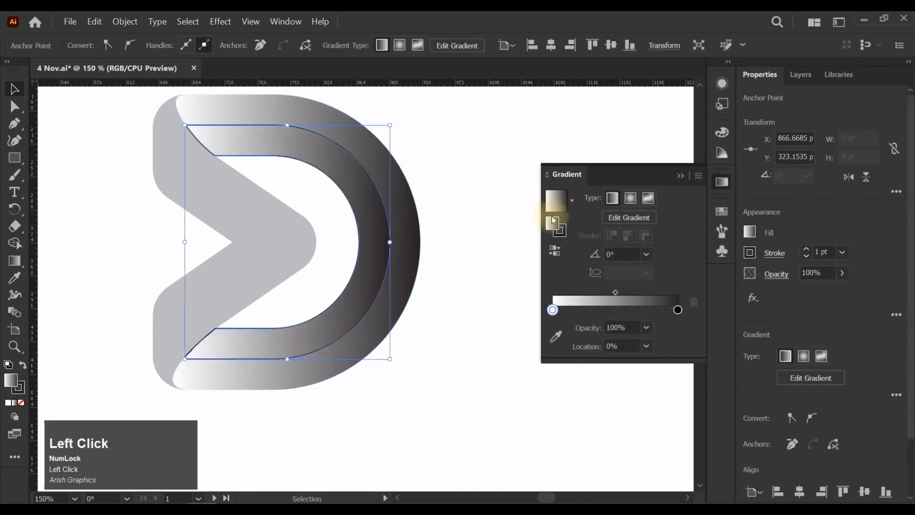
{"action": "left_click_drag", "start_coordinate": [267, 187], "coordinate": [236, 244]}
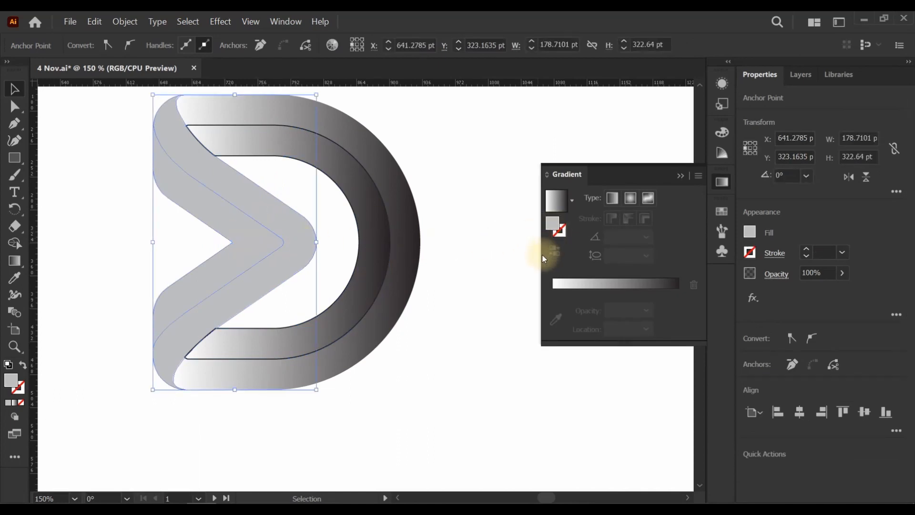
{"action": "left_click", "coordinate": [556, 201]}
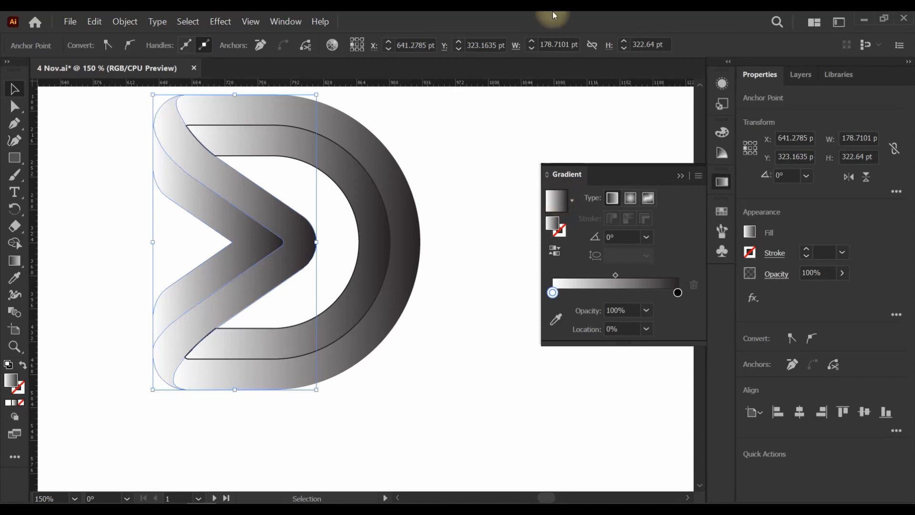
{"action": "left_click", "coordinate": [12, 89]}
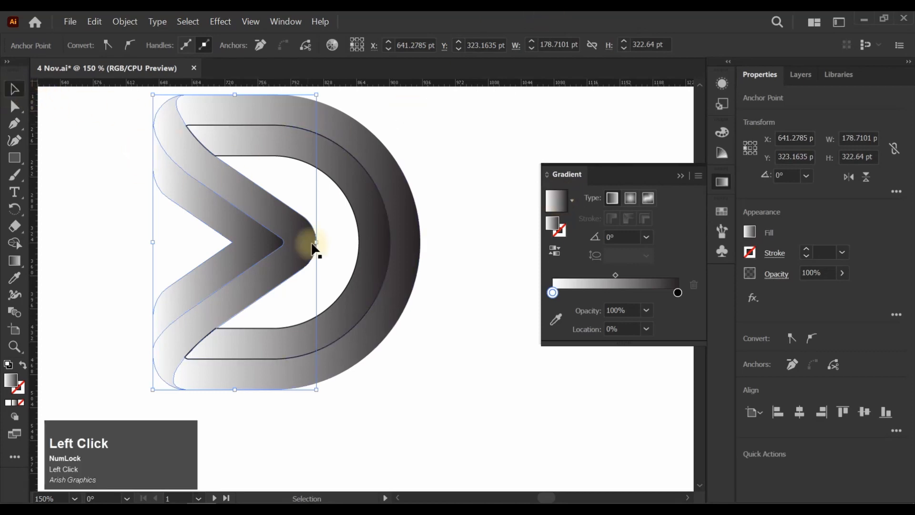
- Remove the stroke from every band of the D mark and deselect the artwork
{"action": "left_click", "coordinate": [435, 230]}
{"action": "scroll", "coordinate": [431, 237], "scroll_direction": "down", "scroll_amount": 1, "text": "alt"}
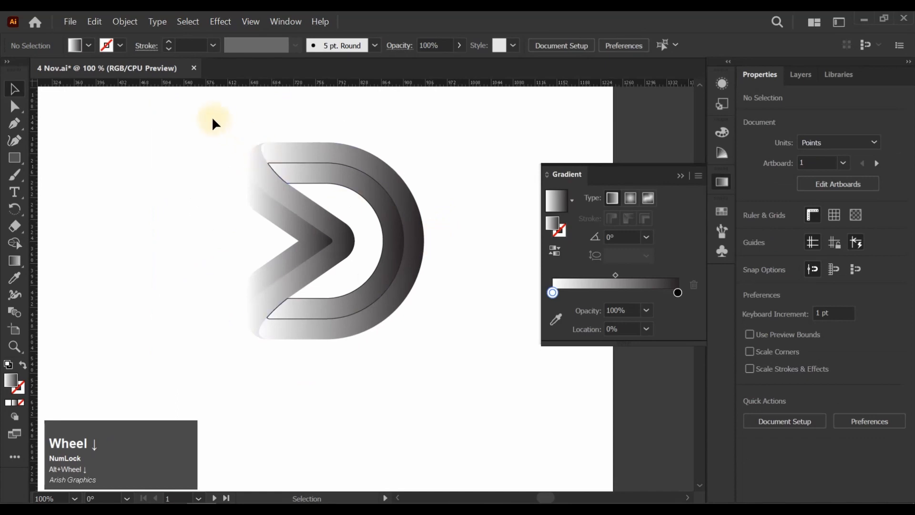
{"action": "left_click_drag", "start_coordinate": [212, 120], "coordinate": [435, 355]}
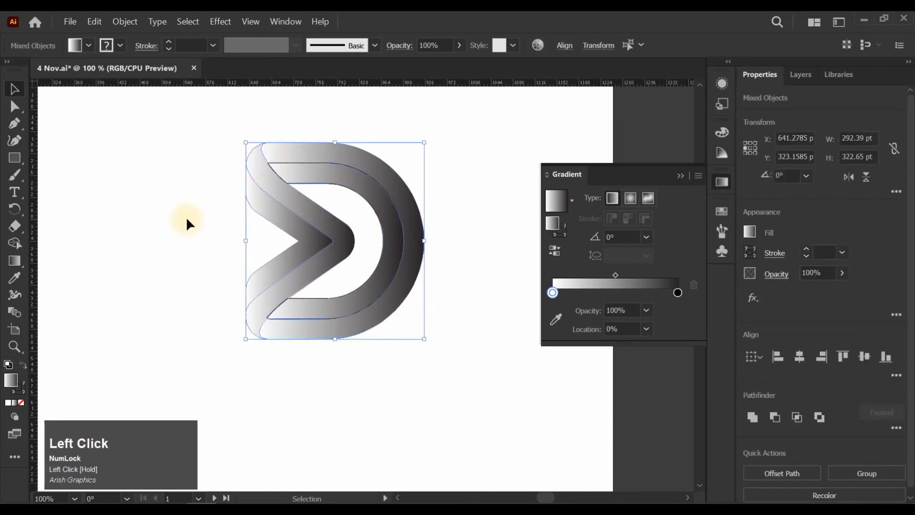
{"action": "left_click", "coordinate": [87, 46]}
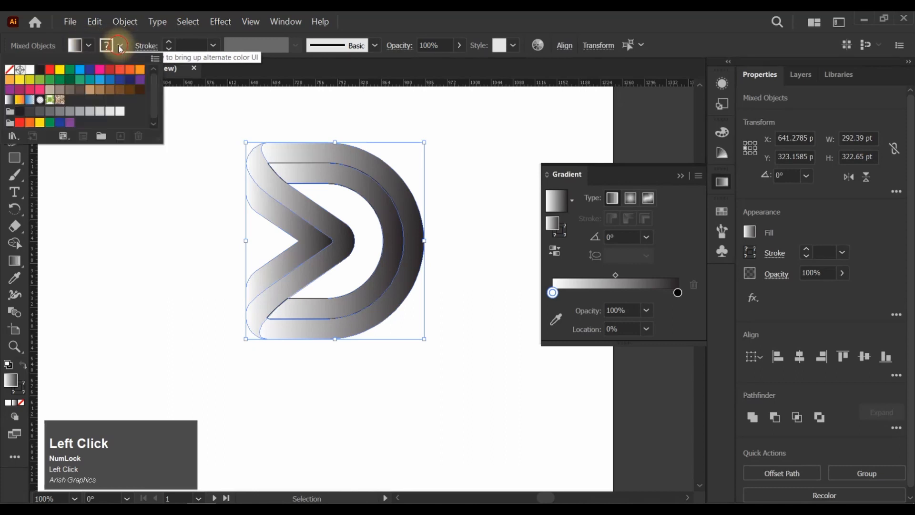
{"action": "left_click", "coordinate": [9, 72]}
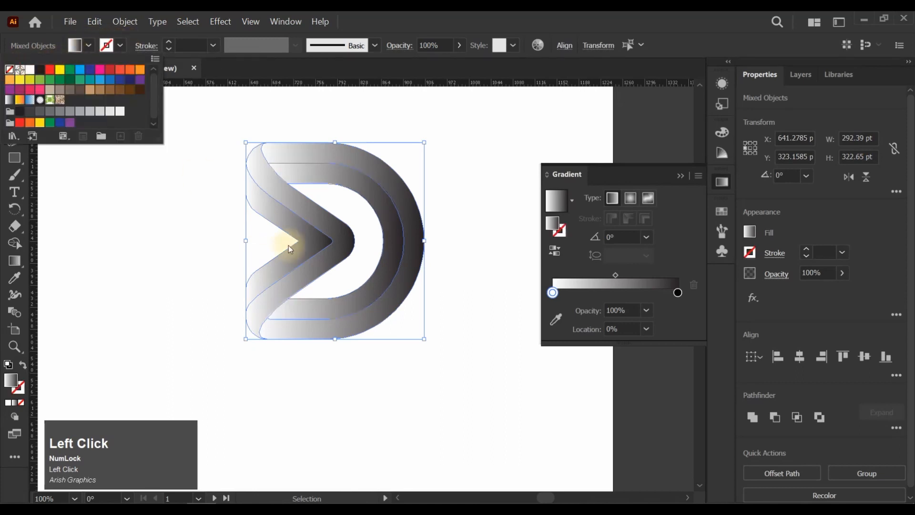
{"action": "left_click", "coordinate": [431, 342]}
- Undo the trial move of the mark, ungroup its pieces and deselect them
{"action": "scroll", "coordinate": [277, 298], "scroll_direction": "up", "scroll_amount": 2}
{"action": "left_click_drag", "start_coordinate": [349, 247], "coordinate": [411, 279]}
{"action": "key", "text": "ctrl+z"}
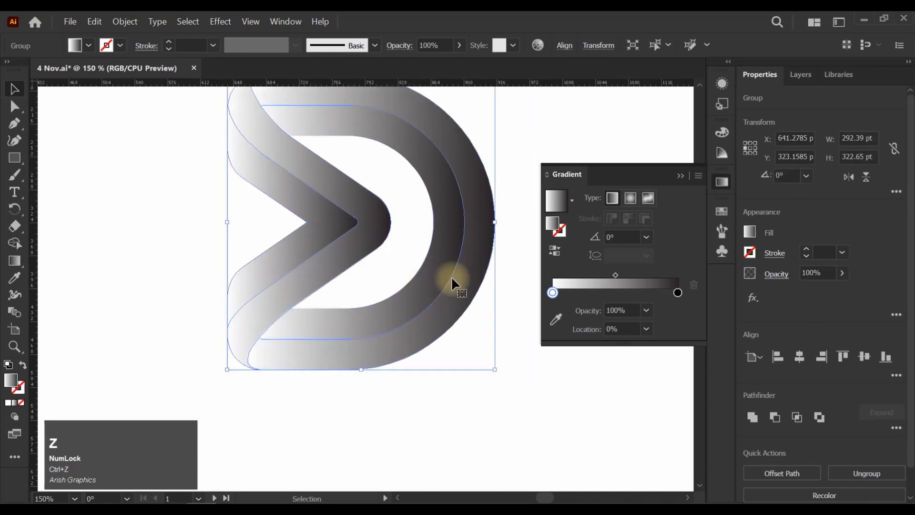
{"action": "left_click", "coordinate": [876, 474]}
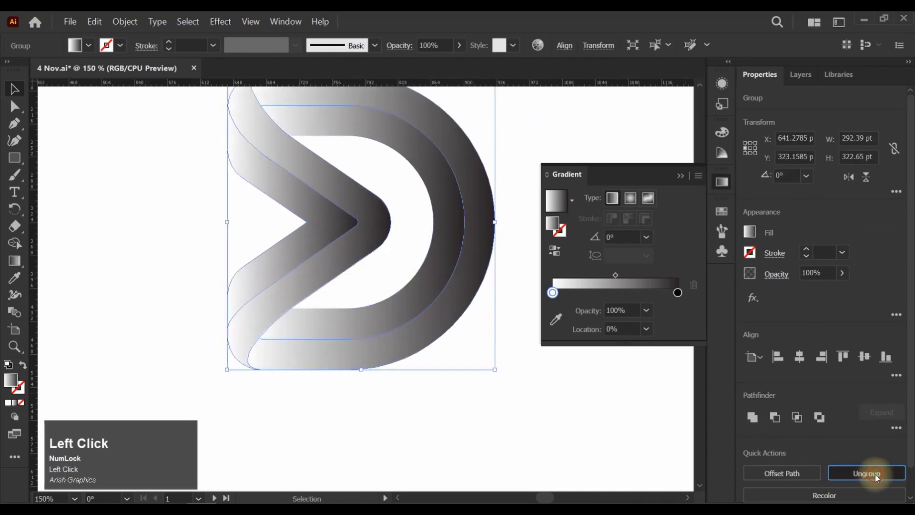
{"action": "left_click", "coordinate": [176, 244]}
{"action": "left_click_drag", "start_coordinate": [307, 241], "coordinate": [327, 251]}
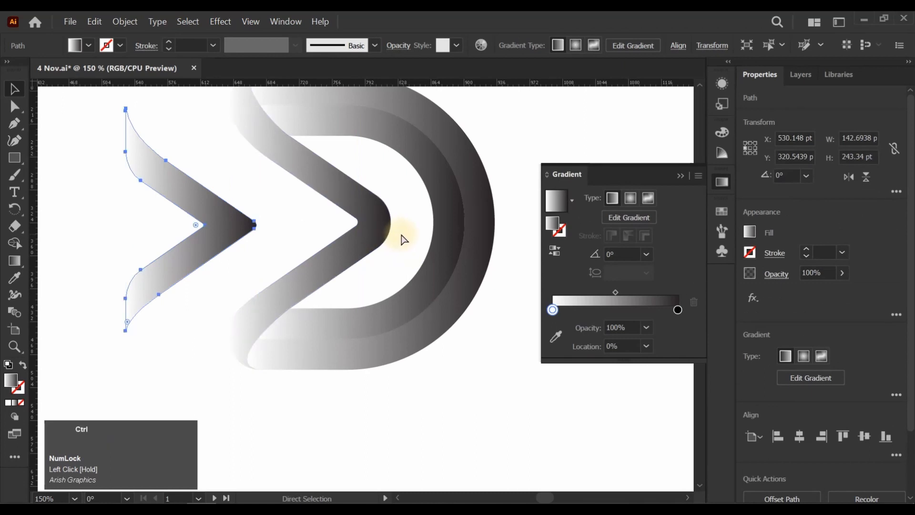
{"action": "key", "text": "ctrl+z"}
{"action": "left_click_drag", "start_coordinate": [439, 239], "coordinate": [375, 238]}
{"action": "key", "text": "ctrl+z"}
{"action": "left_click", "coordinate": [373, 380]}
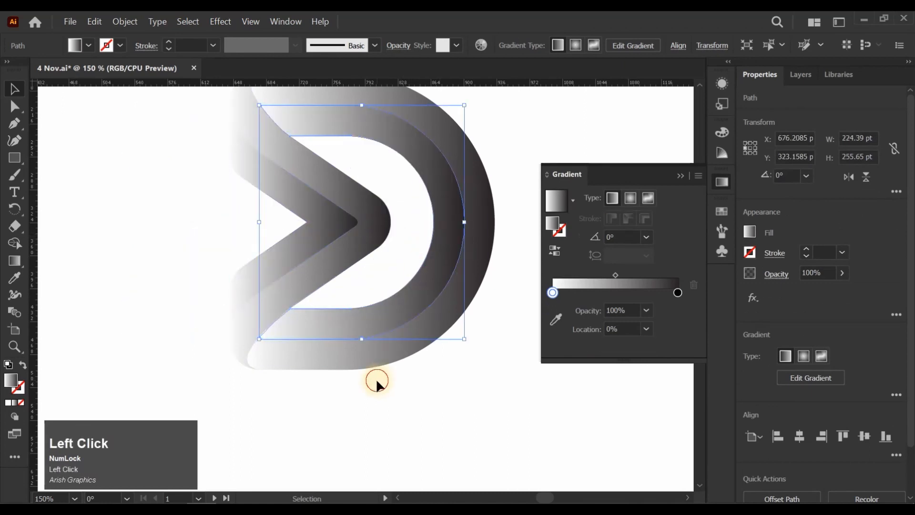
- Change the white stop of the inner V band's gradient to medium gray
{"action": "scroll", "coordinate": [376, 365], "scroll_direction": "up", "scroll_amount": 1}
{"action": "scroll", "coordinate": [387, 367], "scroll_direction": "up", "scroll_amount": 2}
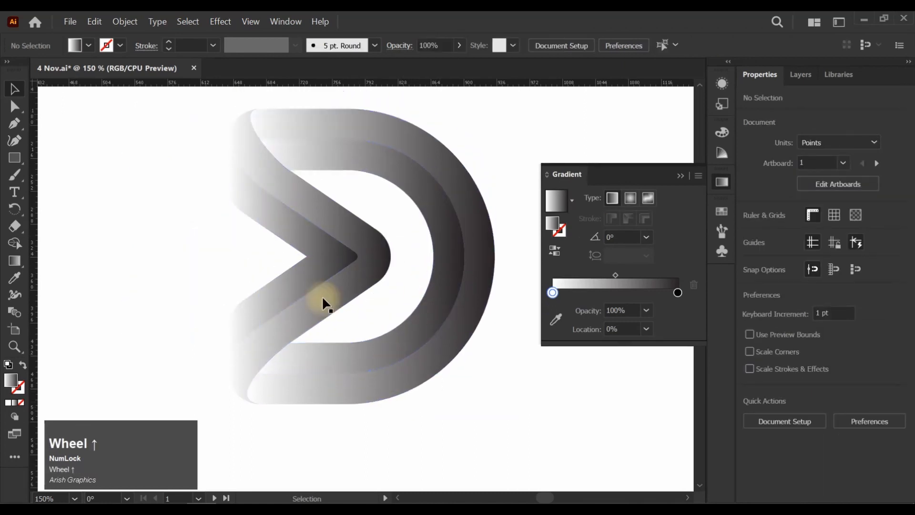
{"action": "left_click", "coordinate": [283, 237]}
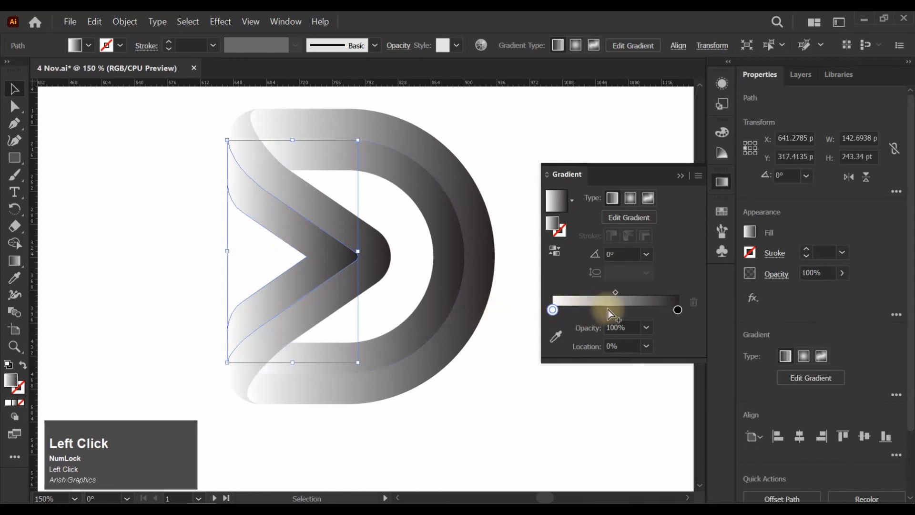
{"action": "left_click_drag", "start_coordinate": [552, 309], "coordinate": [551, 373]}
{"action": "left_click_drag", "start_coordinate": [627, 310], "coordinate": [363, 317]}
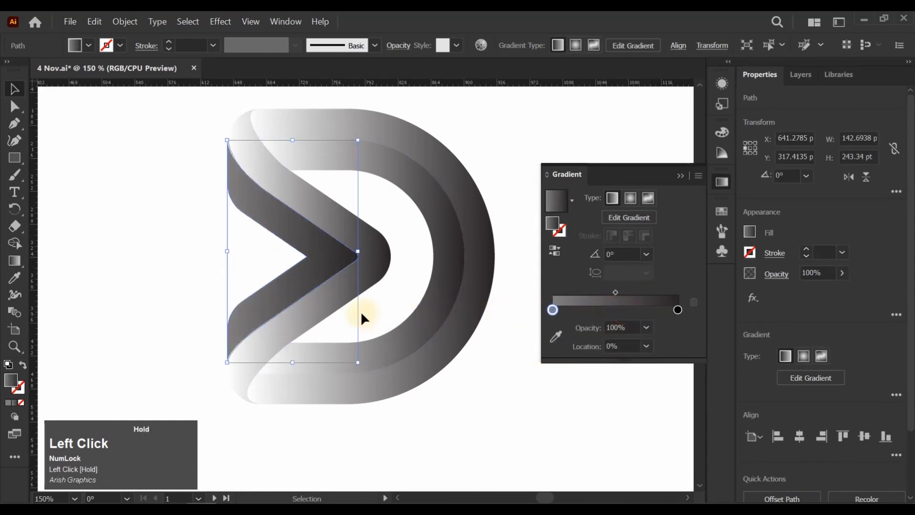
- Copy the inner V band's gray-to-black gradient onto the outer V band and both D bands, and deselect
{"action": "left_click", "coordinate": [374, 247]}
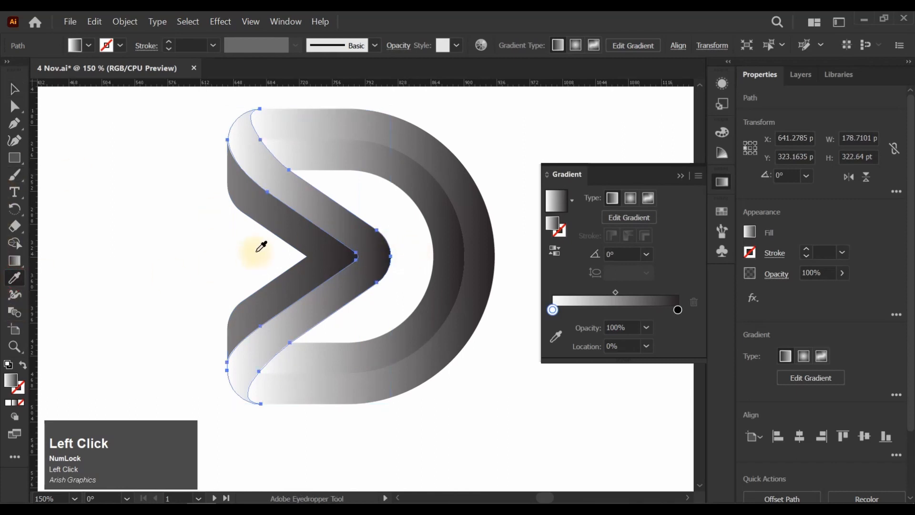
{"action": "left_click", "coordinate": [302, 229]}
{"action": "left_click", "coordinate": [326, 153], "text": "ctrl"}
{"action": "left_click", "coordinate": [338, 215]}
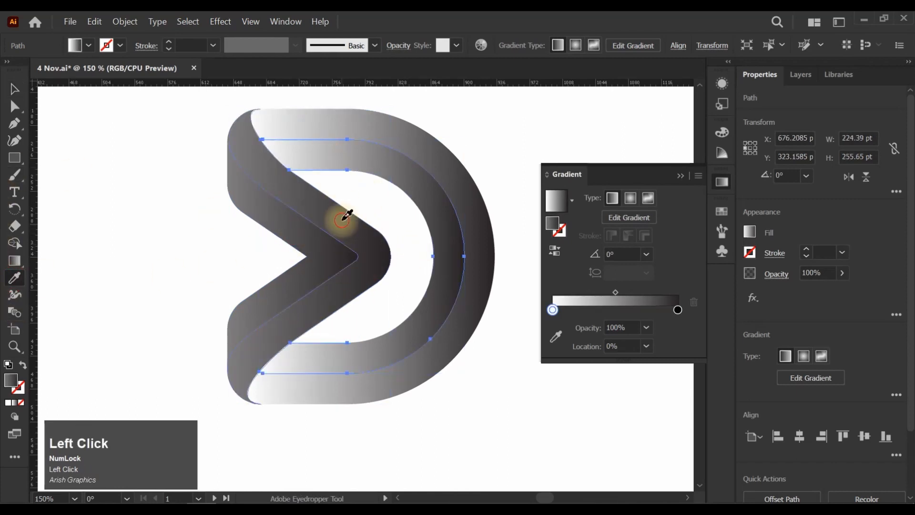
{"action": "left_click", "coordinate": [377, 148], "text": "ctrl"}
{"action": "left_click", "coordinate": [411, 174]}
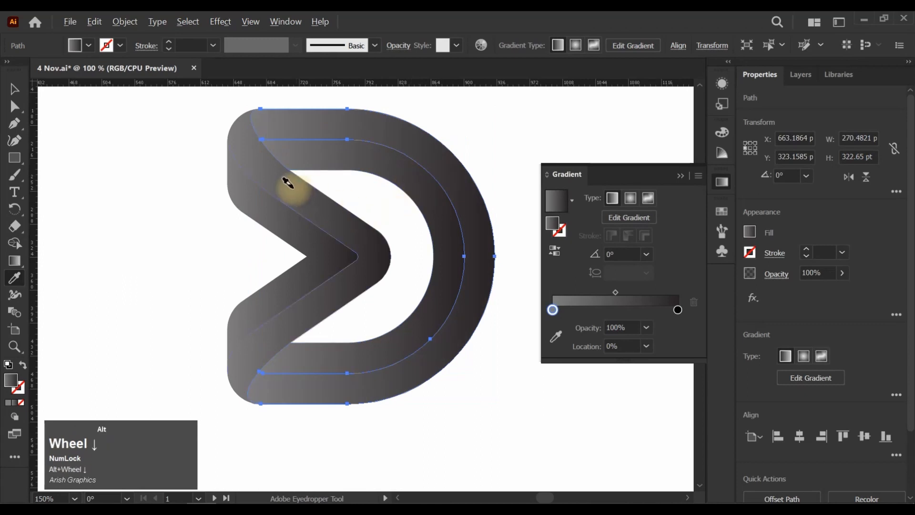
{"action": "scroll", "coordinate": [291, 186], "scroll_direction": "down", "scroll_amount": 1}
{"action": "left_click", "coordinate": [418, 332], "text": "ctrl"}
{"action": "scroll", "coordinate": [395, 307], "scroll_direction": "up", "scroll_amount": 1}
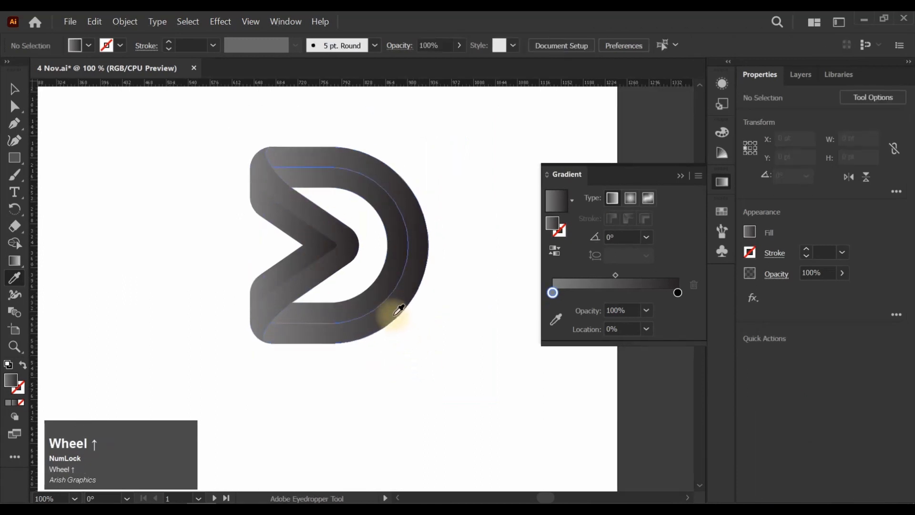
{"action": "left_click", "coordinate": [14, 89]}
{"action": "left_click_drag", "start_coordinate": [168, 124], "coordinate": [452, 354]}
{"action": "left_click", "coordinate": [420, 288]}
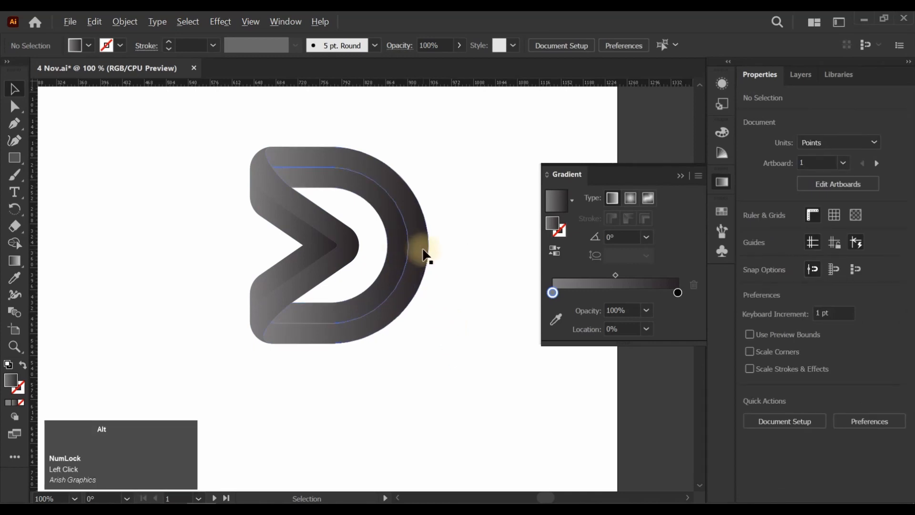
{"action": "scroll", "coordinate": [424, 252], "scroll_direction": "down", "scroll_amount": 1}
{"action": "scroll", "coordinate": [404, 243], "scroll_direction": "up", "scroll_amount": 2}
{"action": "left_click", "coordinate": [472, 342]}
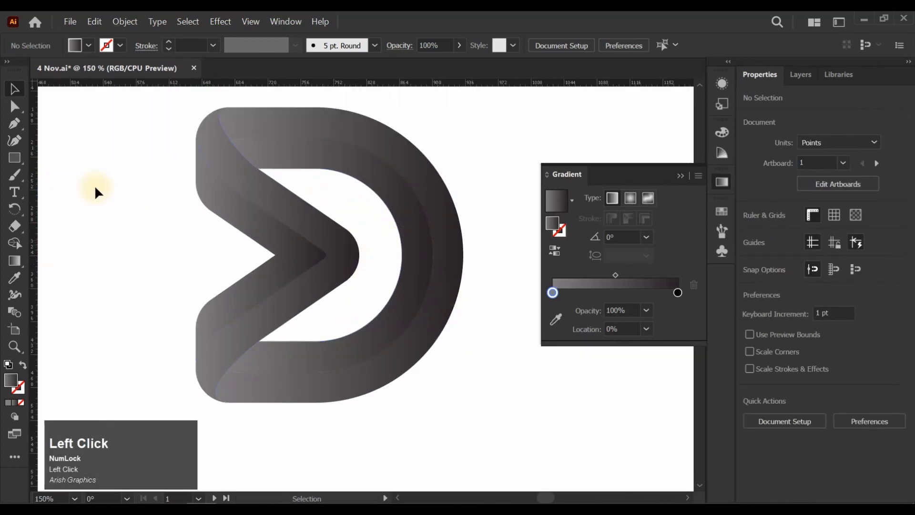
- Draw an open three-sided path about 227 by 255 pt around the seam between the D bands and swap its fill and stroke
{"action": "left_click", "coordinate": [15, 123]}
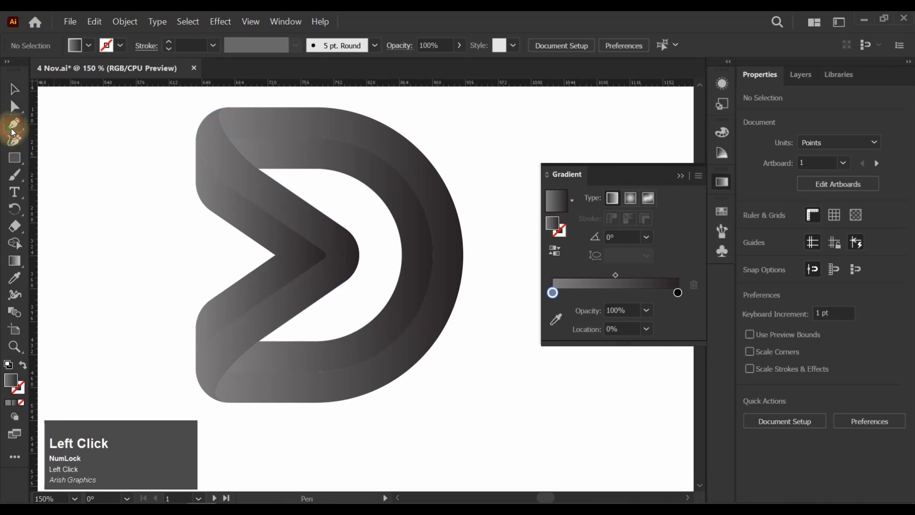
{"action": "left_click", "coordinate": [228, 138]}
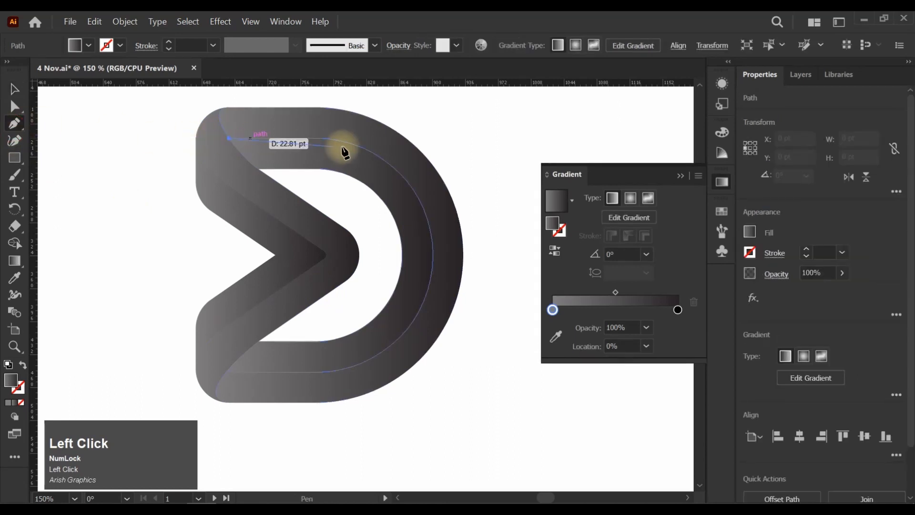
{"action": "left_click", "coordinate": [433, 138], "text": "shift"}
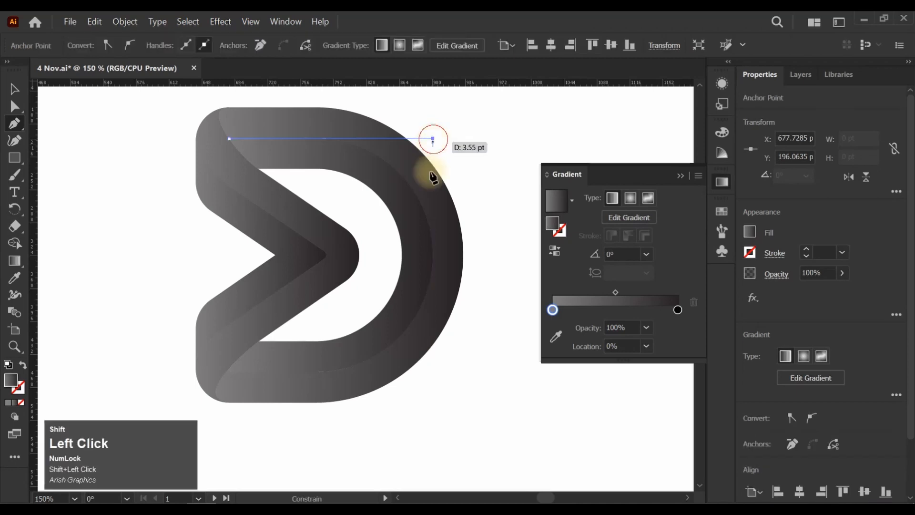
{"action": "left_click", "coordinate": [422, 373], "text": "shift"}
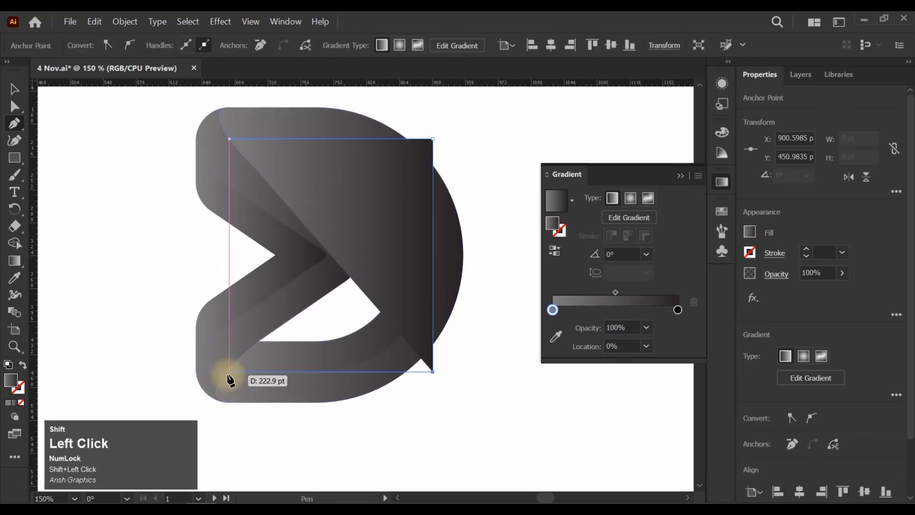
{"action": "left_click", "coordinate": [225, 375], "text": "shift"}
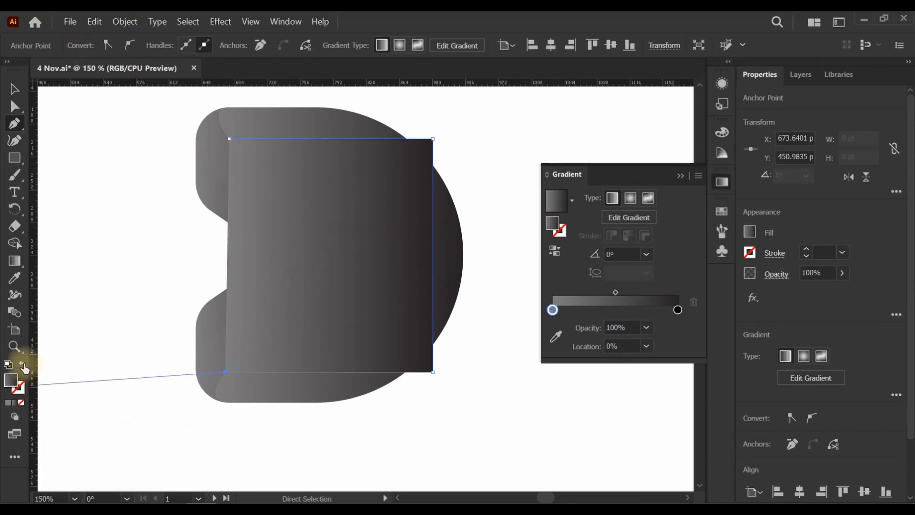
{"action": "left_click", "coordinate": [23, 364]}
- Round the path's two outer corners to a radius of about 127 pt so it follows the curved D seam
{"action": "left_click", "coordinate": [11, 107]}
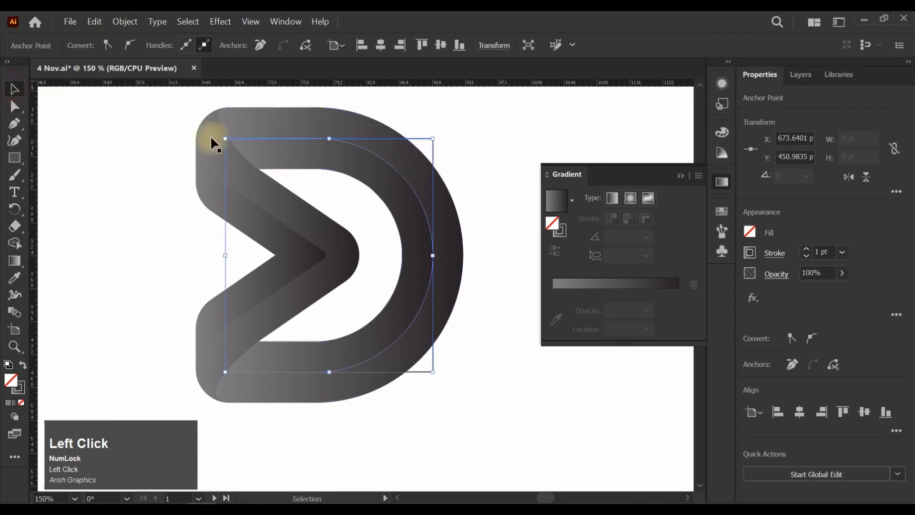
{"action": "left_click", "coordinate": [432, 138]}
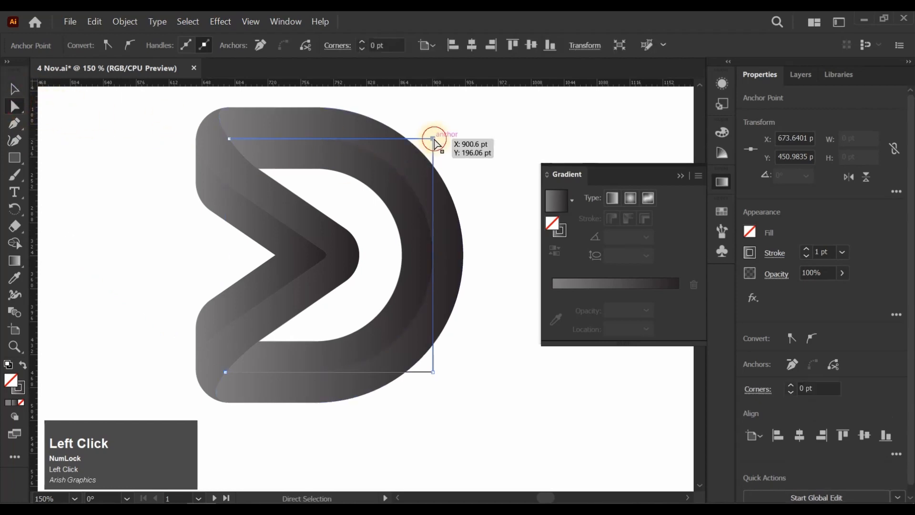
{"action": "left_click", "coordinate": [433, 373], "text": "shift"}
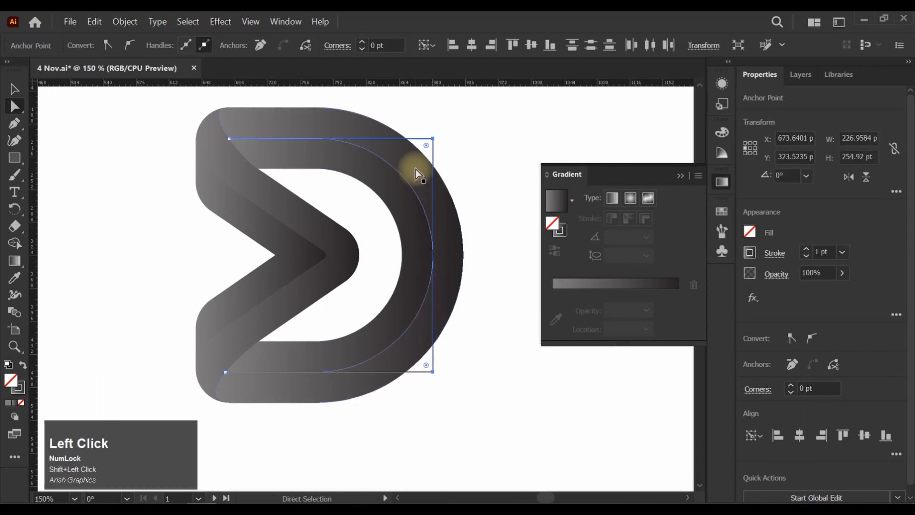
{"action": "left_click_drag", "start_coordinate": [428, 151], "coordinate": [252, 231]}
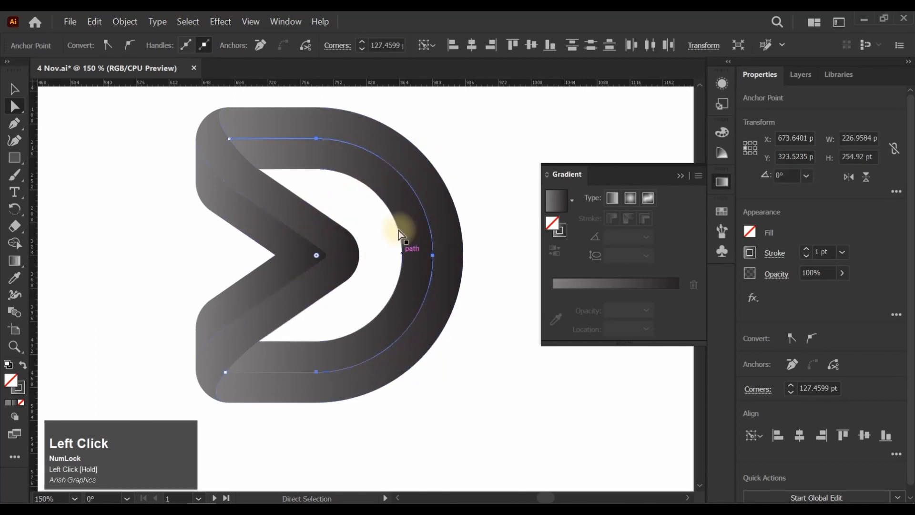
{"action": "left_click", "coordinate": [15, 89]}
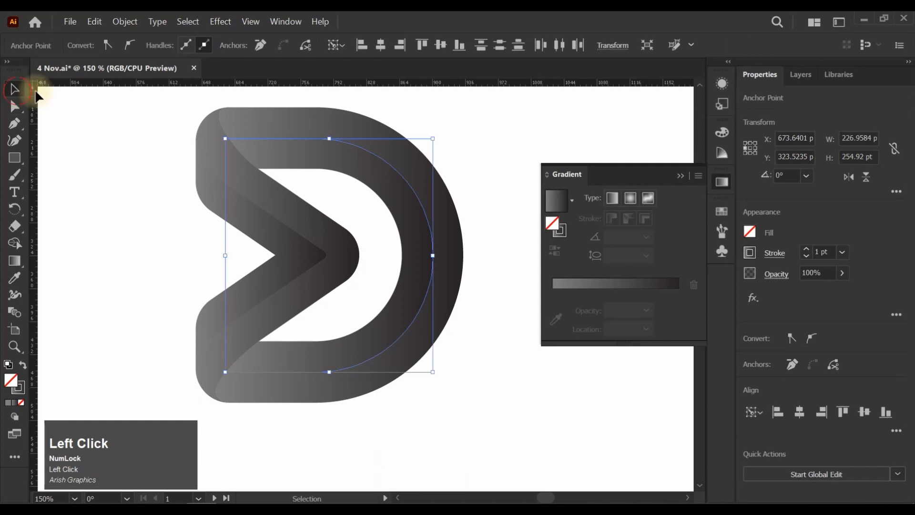
- Apply the lens-shaped variable width profile, tapered at both ends, to the seam path's stroke
{"action": "left_click", "coordinate": [772, 254]}
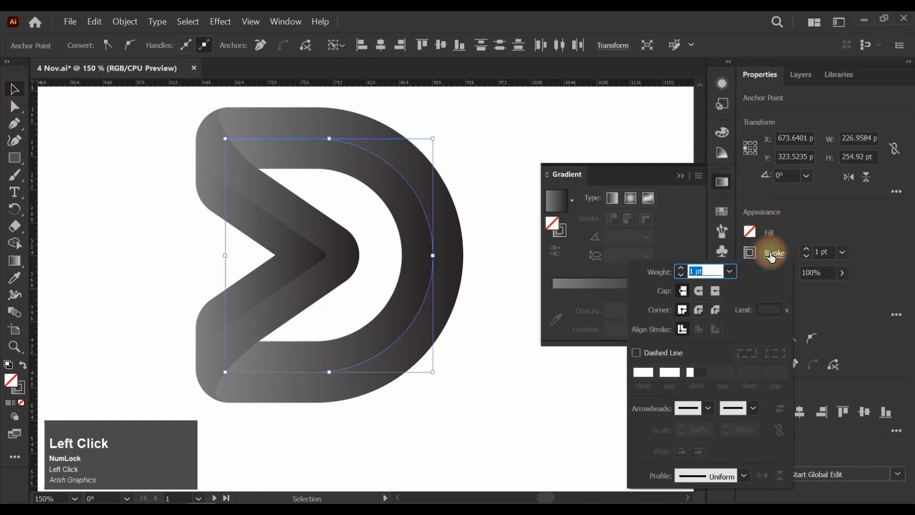
{"action": "left_click", "coordinate": [705, 475]}
{"action": "left_click", "coordinate": [704, 329]}
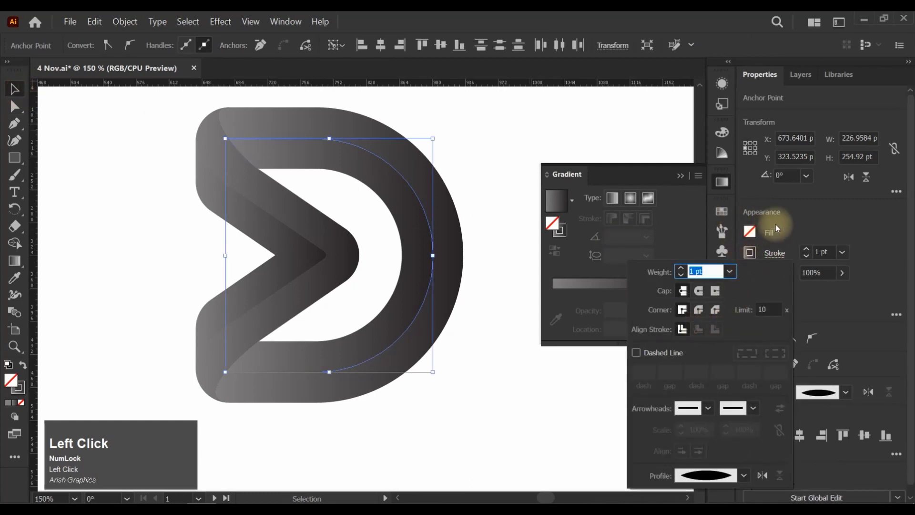
{"action": "left_click", "coordinate": [790, 218]}
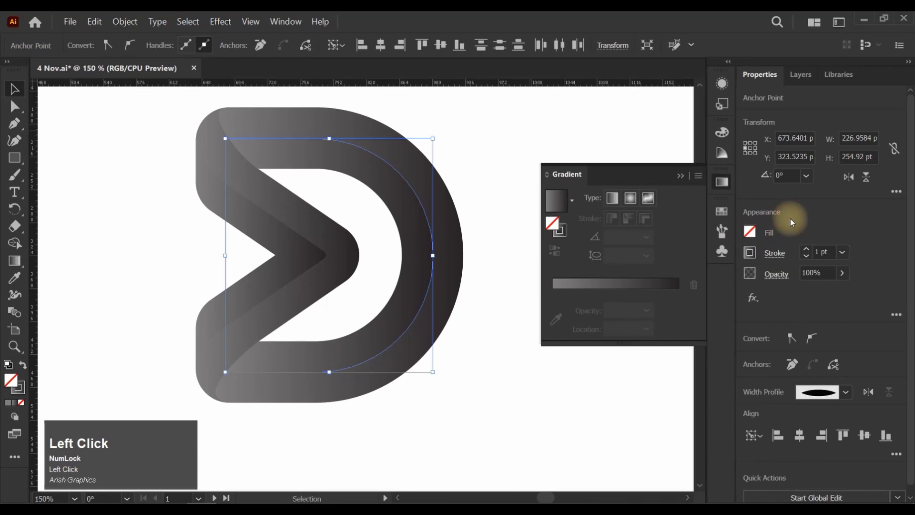
- Increase the seam path's stroke weight to 6 pt and color the stroke white
{"action": "left_click", "coordinate": [805, 249]}
{"action": "left_click", "coordinate": [805, 248]}
{"action": "left_click", "coordinate": [805, 248]}
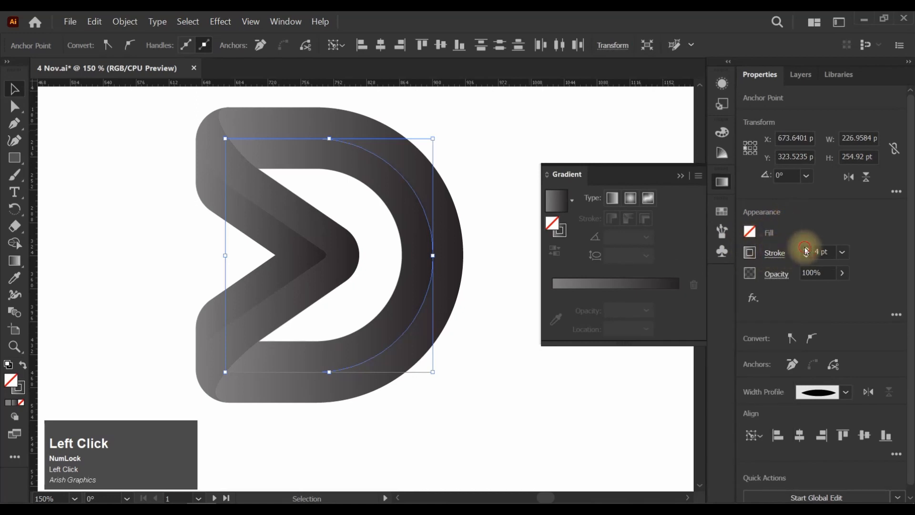
{"action": "left_click", "coordinate": [749, 252]}
{"action": "left_click", "coordinate": [615, 305]}
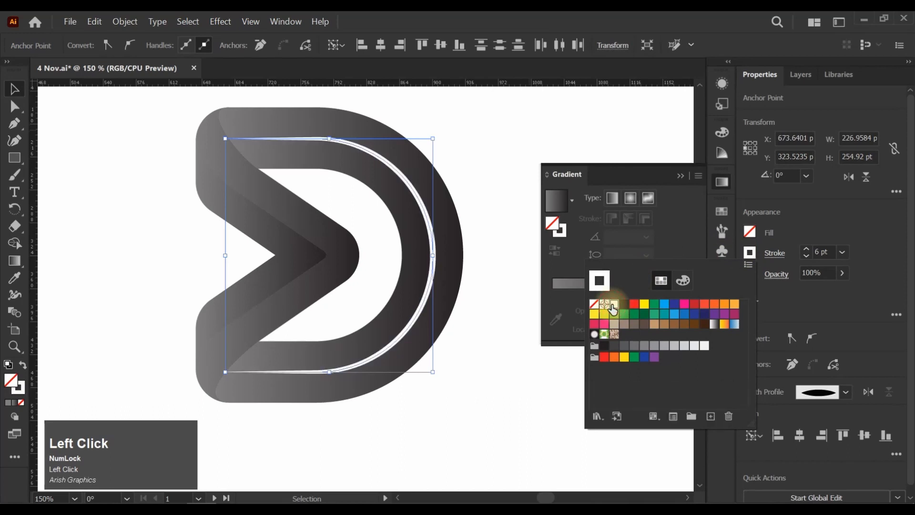
- Reduce the white seam line's stroke weight to 3 pt and deselect it
{"action": "left_click", "coordinate": [807, 254]}
{"action": "left_click", "coordinate": [806, 255]}
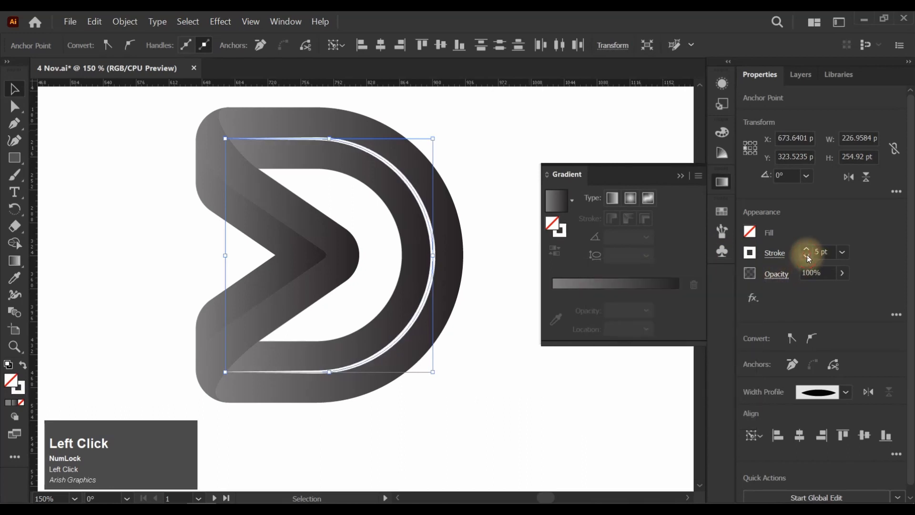
{"action": "left_click", "coordinate": [806, 255]}
{"action": "left_click", "coordinate": [805, 255]}
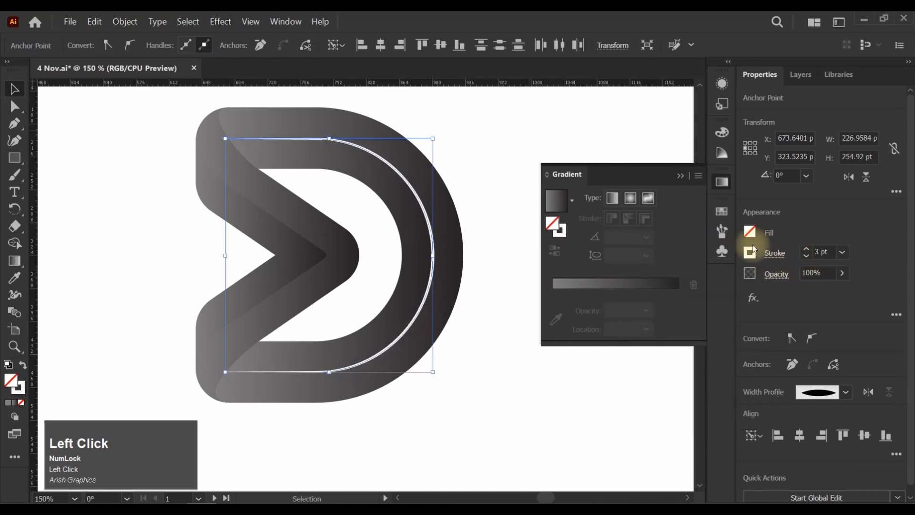
{"action": "left_click", "coordinate": [490, 178]}
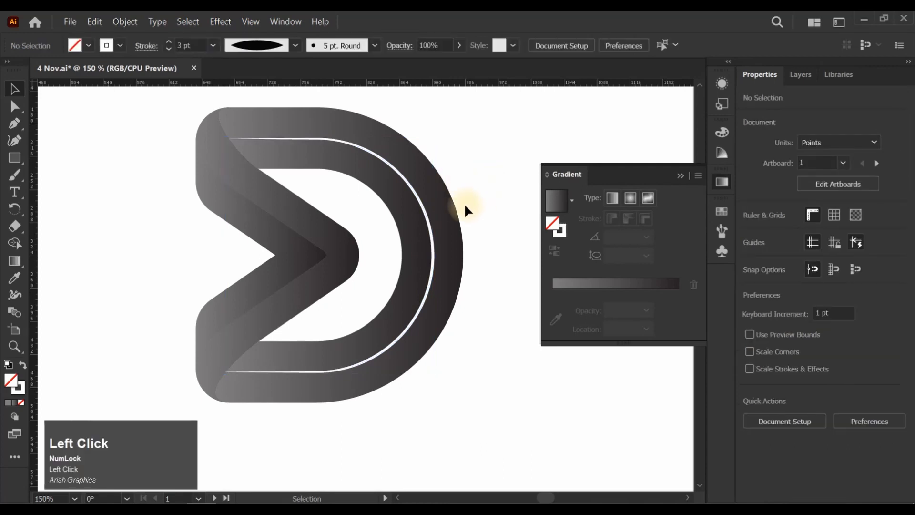
- Recolor the outer D band's dark end gradient stop in HSB to orange, with hue about 29° and full saturation and brightness
{"action": "left_click", "coordinate": [447, 204]}
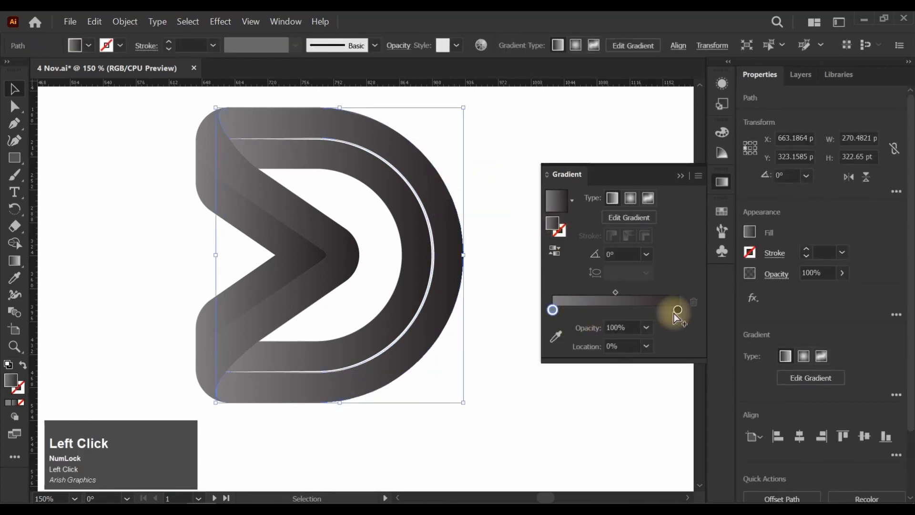
{"action": "left_click_drag", "start_coordinate": [676, 311], "coordinate": [667, 343]}
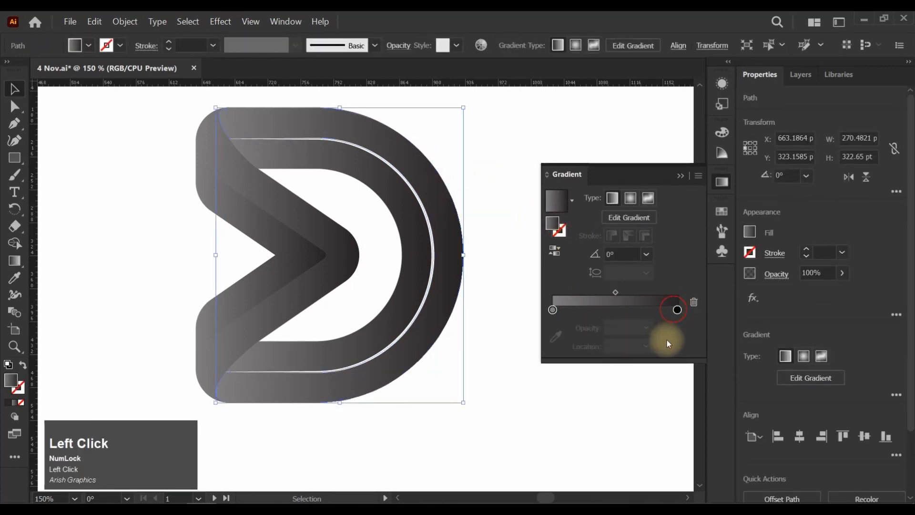
{"action": "double_click", "coordinate": [677, 309]}
{"action": "left_click_drag", "start_coordinate": [610, 364], "coordinate": [590, 362]}
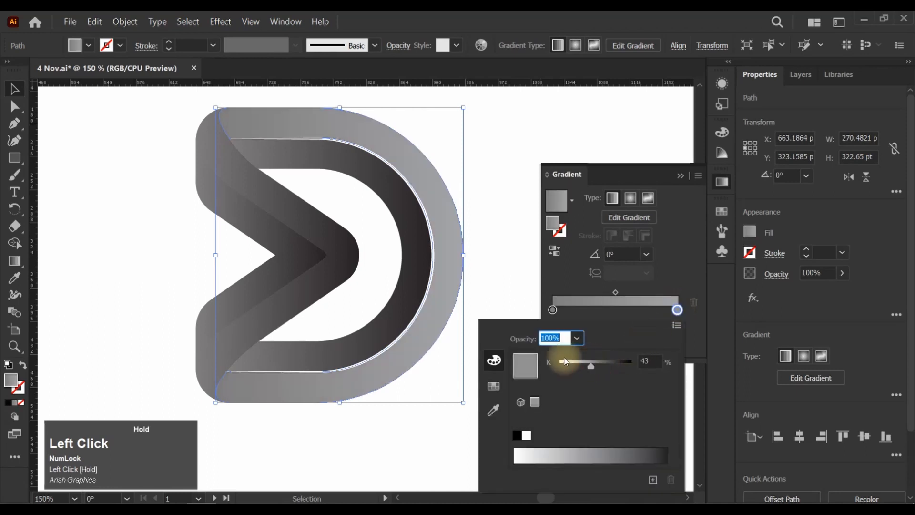
{"action": "left_click", "coordinate": [677, 325]}
{"action": "left_click", "coordinate": [698, 349]}
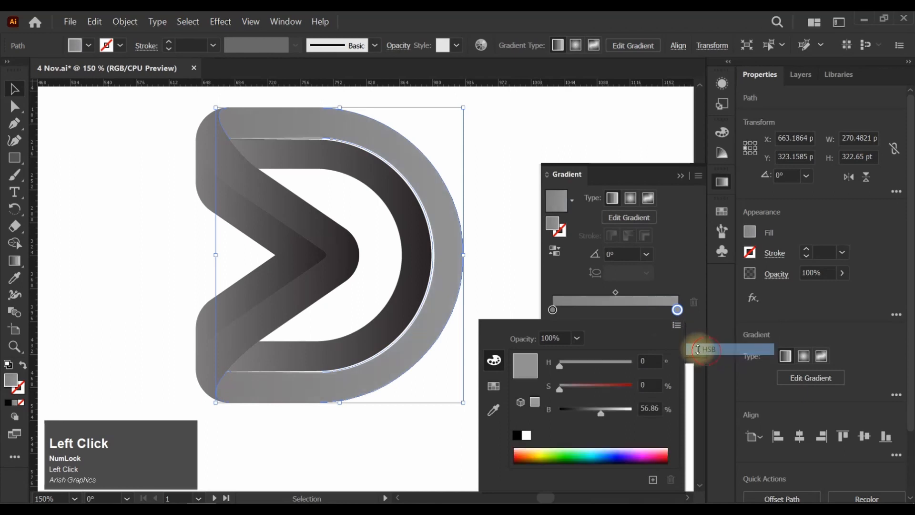
{"action": "left_click", "coordinate": [629, 389]}
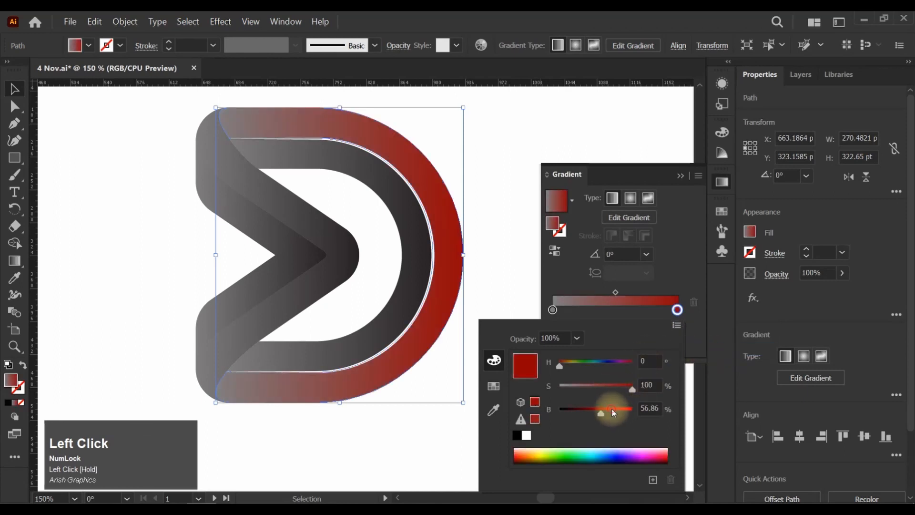
{"action": "left_click_drag", "start_coordinate": [613, 411], "coordinate": [638, 405]}
{"action": "left_click", "coordinate": [567, 364]}
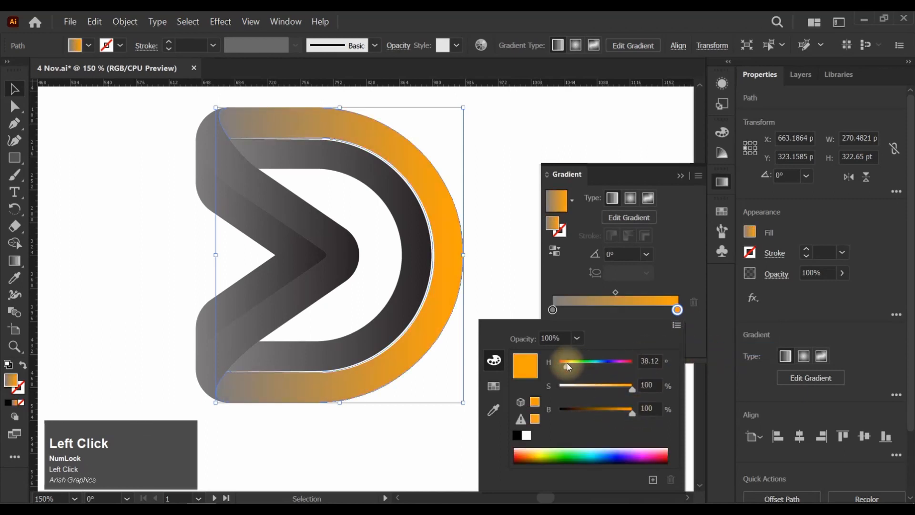
{"action": "left_click_drag", "start_coordinate": [567, 366], "coordinate": [564, 362]}
- Set the outer D band's gray start gradient stop to golden yellow, hue about 49°, with saturation and brightness at 100%
{"action": "double_click", "coordinate": [552, 309]}
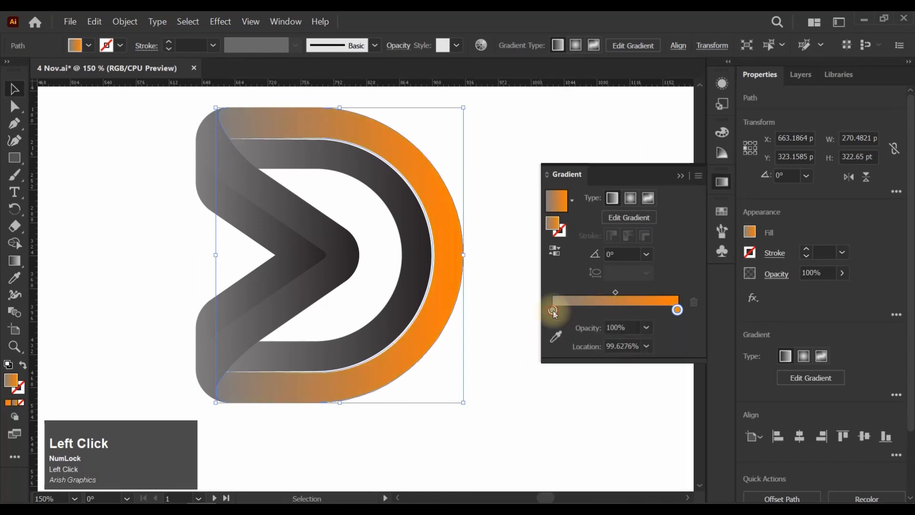
{"action": "left_click", "coordinate": [631, 385]}
{"action": "left_click", "coordinate": [634, 409]}
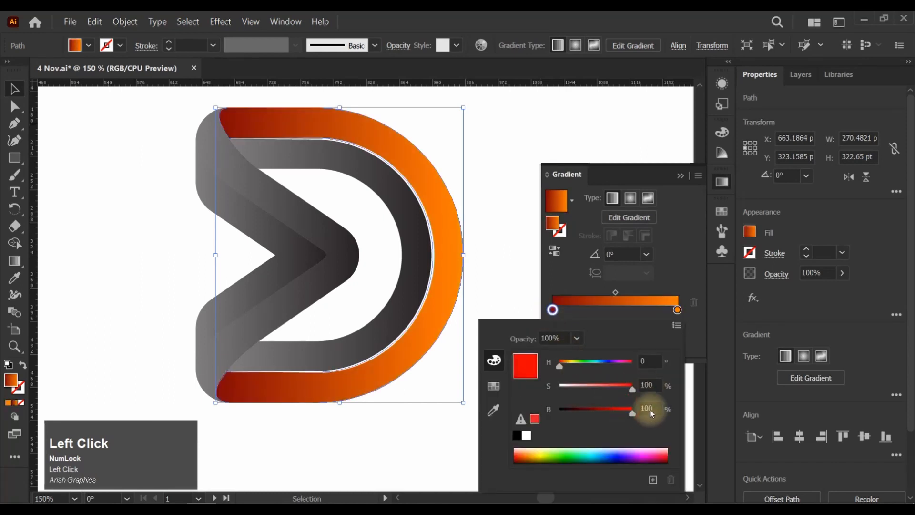
{"action": "left_click", "coordinate": [571, 362]}
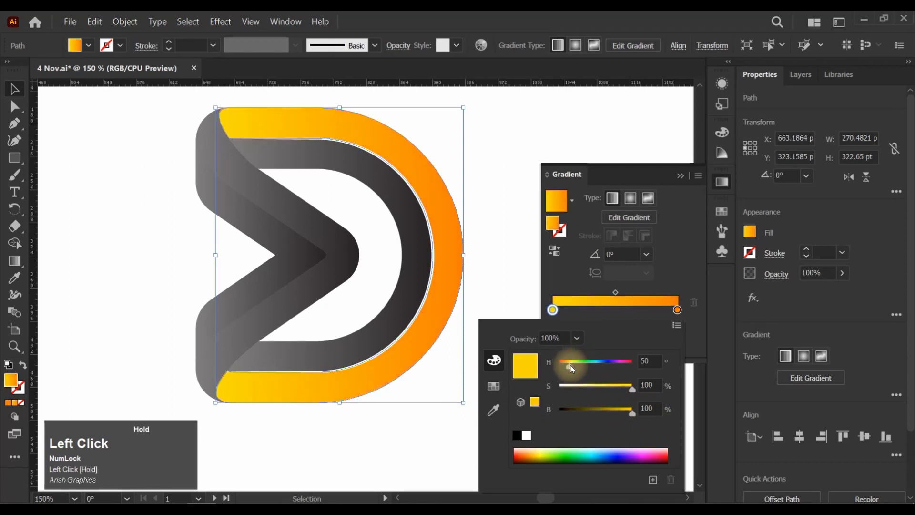
{"action": "left_click_drag", "start_coordinate": [570, 366], "coordinate": [571, 366]}
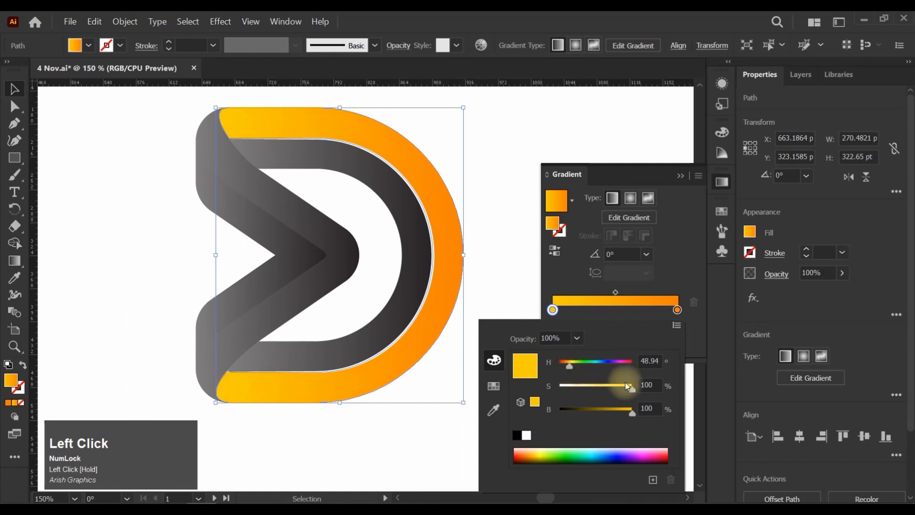
- Adjust the orange stop's hue to about 31° and reverse the outer D band's gradient
{"action": "left_click", "coordinate": [676, 311]}
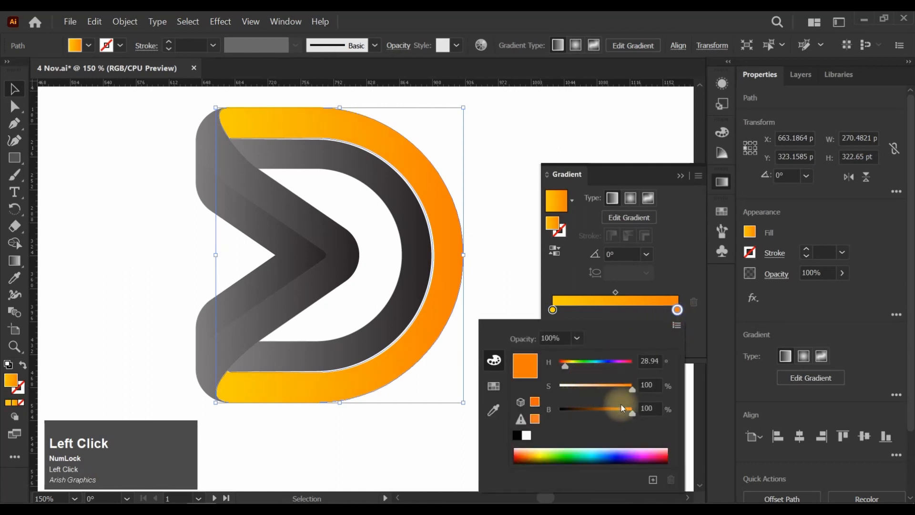
{"action": "left_click_drag", "start_coordinate": [565, 367], "coordinate": [565, 366]}
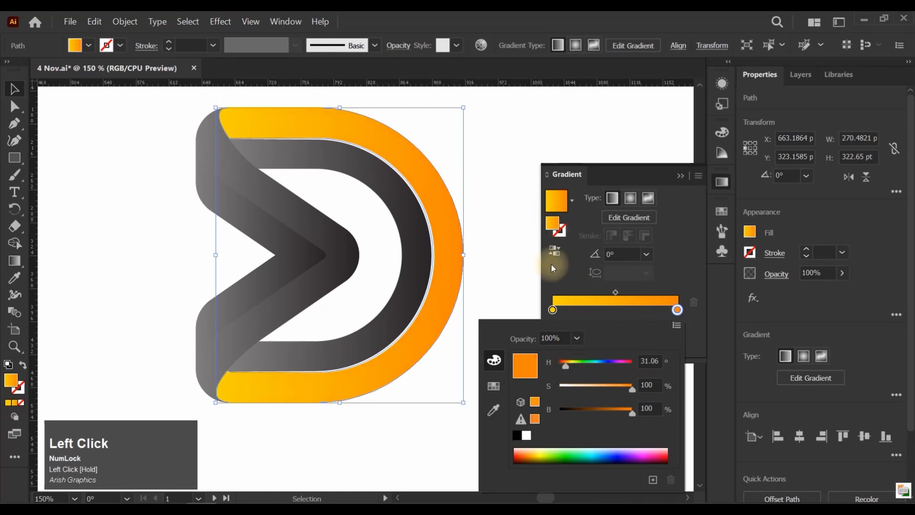
{"action": "left_click", "coordinate": [560, 255]}
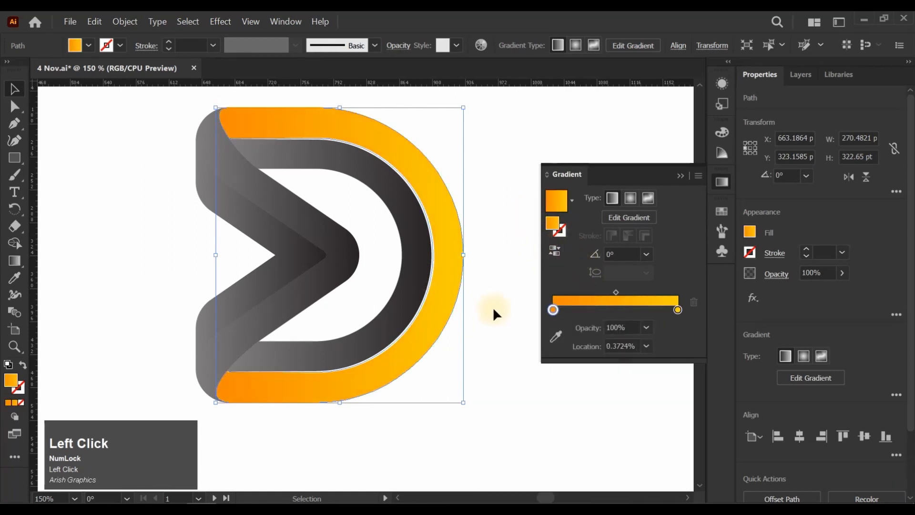
- Copy the outer D band's orange-to-yellow gradient onto the inner D band with the Eyedropper tool and deselect it
{"action": "key", "text": "ctrl"}
{"action": "left_click", "coordinate": [414, 231], "text": "ctrl"}
{"action": "left_click", "coordinate": [14, 278]}
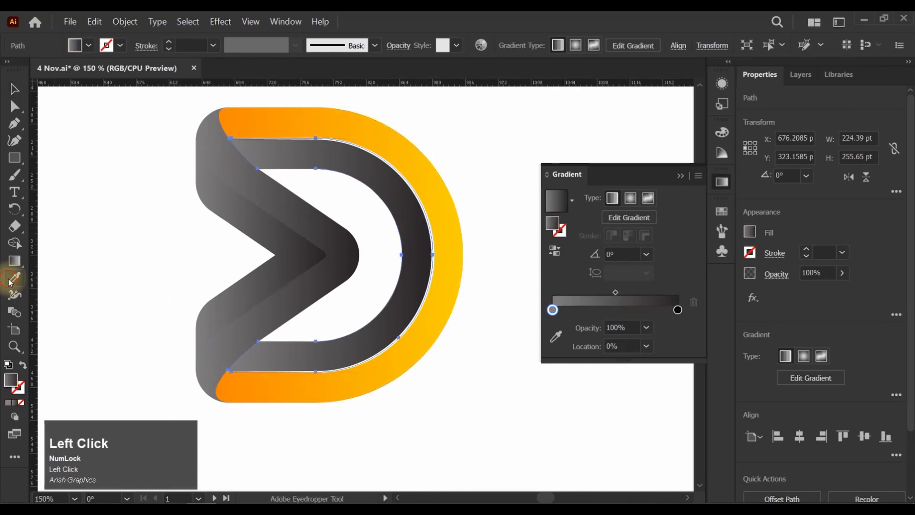
{"action": "left_click", "coordinate": [466, 225]}
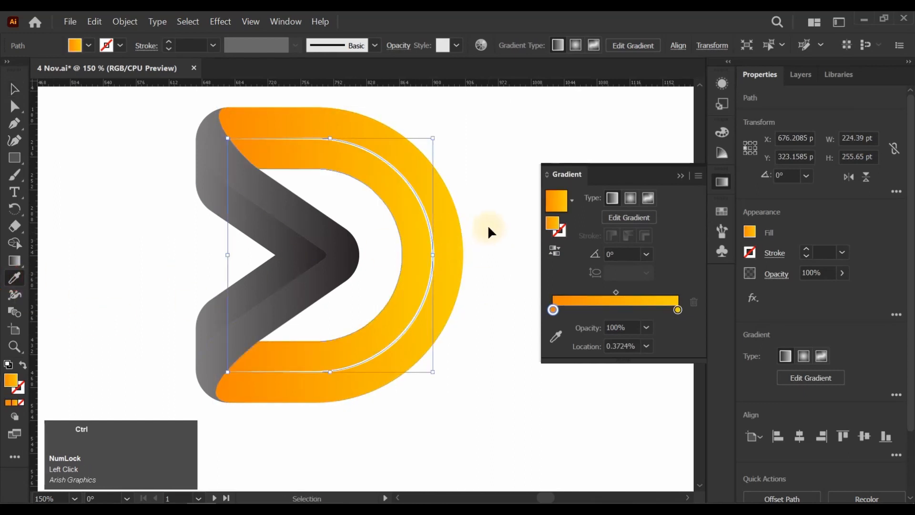
{"action": "left_click", "coordinate": [487, 225], "text": "ctrl"}
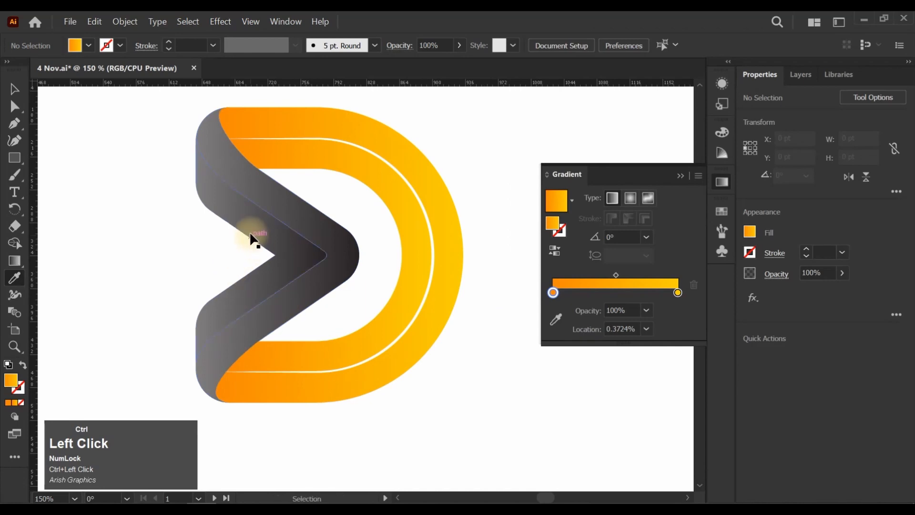
- Recolor the inner V band's black gradient stop in HSB to blue, with hue about 224° and full saturation and brightness
{"action": "left_click", "coordinate": [302, 243], "text": "ctrl"}
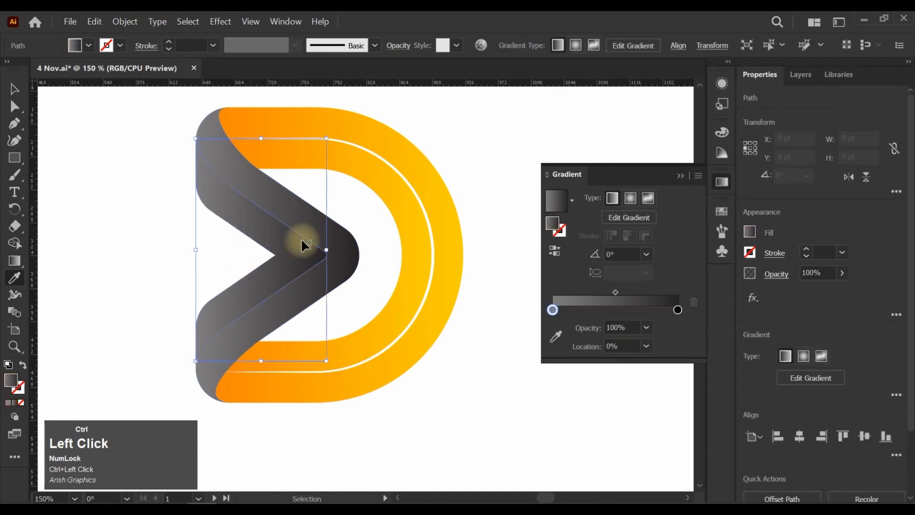
{"action": "double_click", "coordinate": [677, 310]}
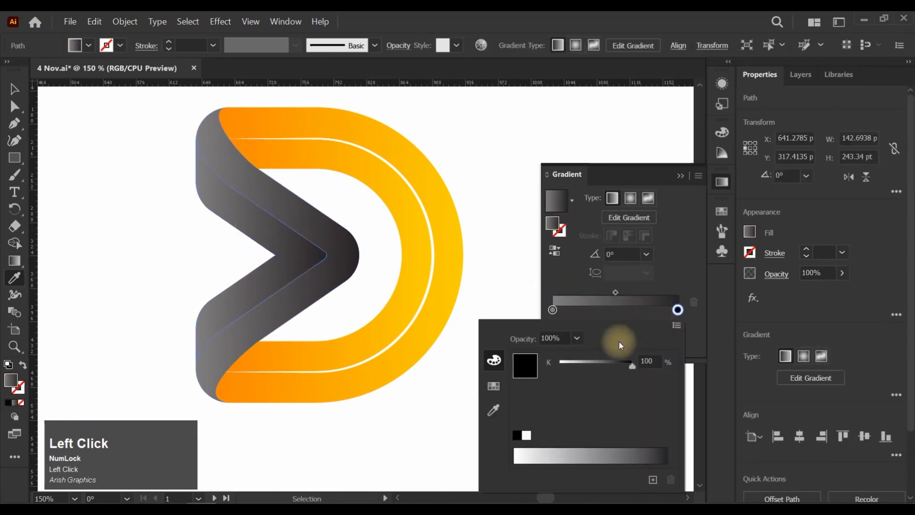
{"action": "left_click", "coordinate": [678, 330]}
{"action": "left_click", "coordinate": [708, 350]}
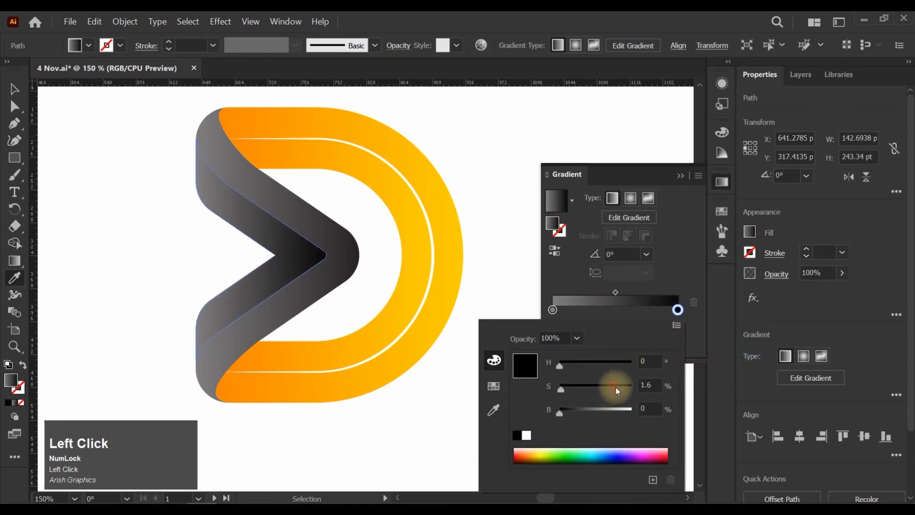
{"action": "left_click_drag", "start_coordinate": [616, 408], "coordinate": [627, 411]}
{"action": "left_click", "coordinate": [601, 362]}
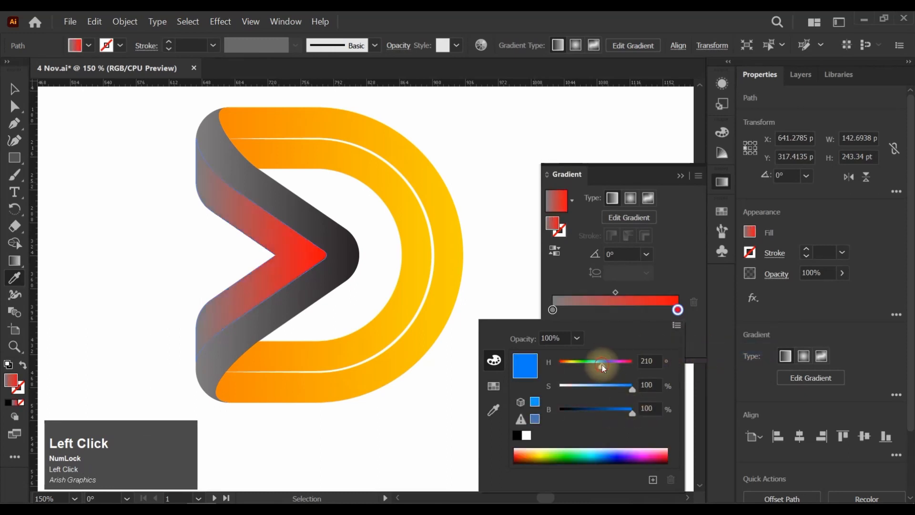
{"action": "left_click_drag", "start_coordinate": [602, 363], "coordinate": [605, 363]}
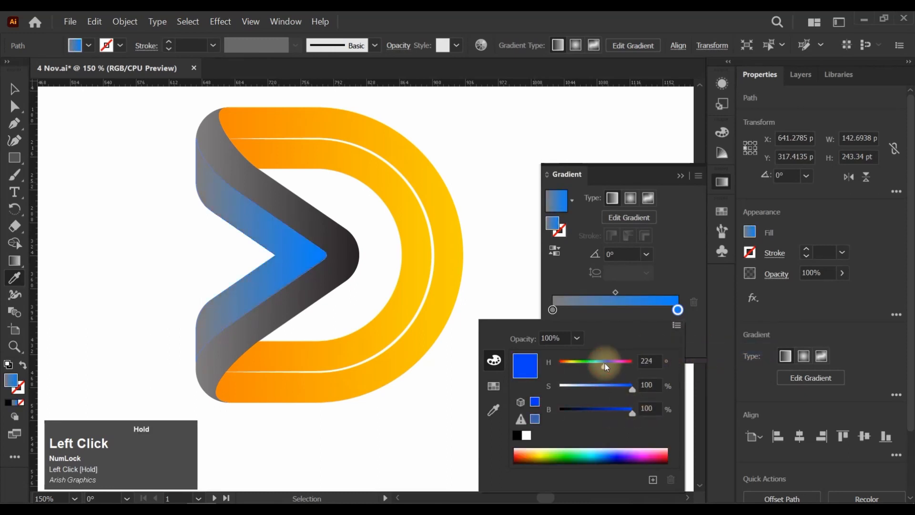
- Set the inner V band's gray gradient stop to light blue, with hue 196° and saturation and brightness at 100%
{"action": "double_click", "coordinate": [553, 309]}
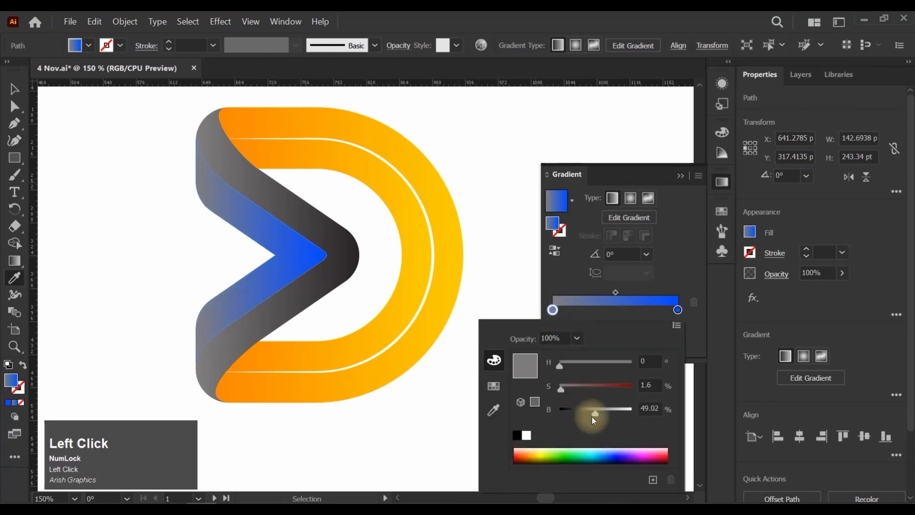
{"action": "left_click_drag", "start_coordinate": [613, 409], "coordinate": [648, 411]}
{"action": "left_click", "coordinate": [592, 362]}
{"action": "left_click_drag", "start_coordinate": [613, 385], "coordinate": [631, 392]}
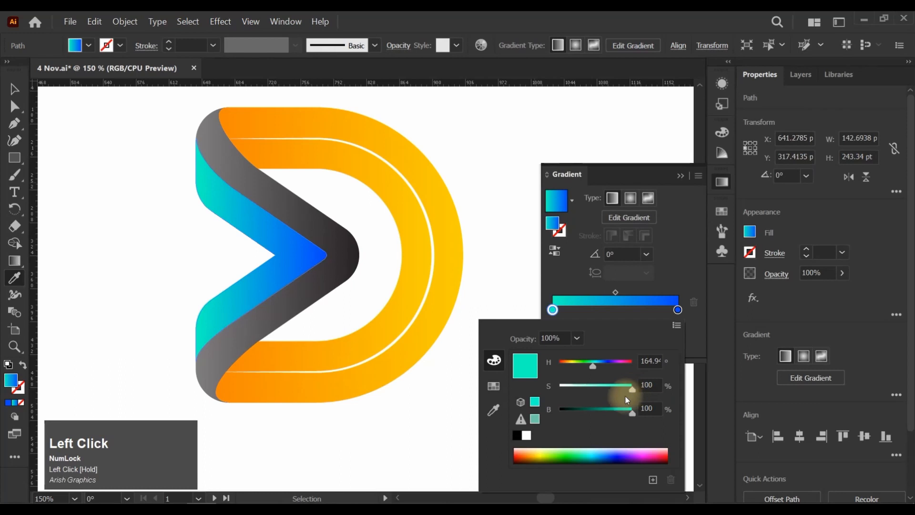
{"action": "left_click_drag", "start_coordinate": [602, 363], "coordinate": [598, 364]}
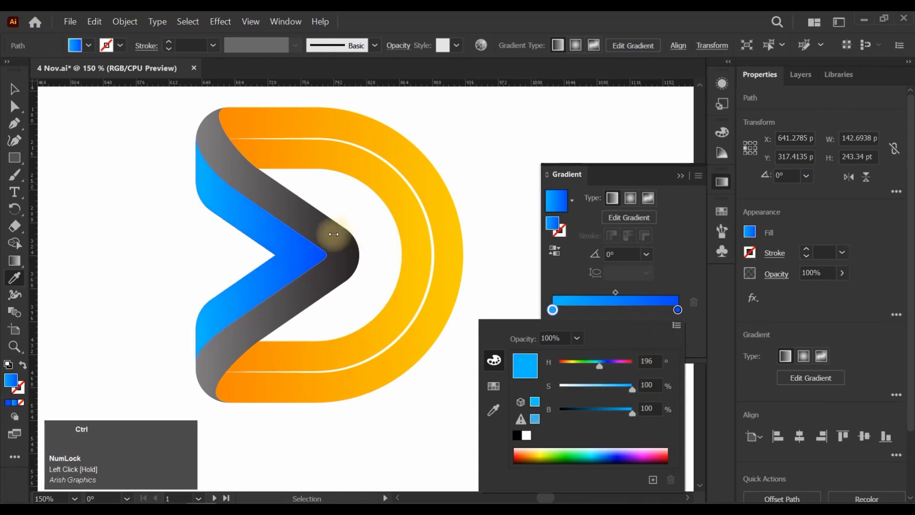
- Apply the inner V band's light-to-deep blue gradient to the outer V band and clear the selection
{"action": "left_click", "coordinate": [556, 271]}
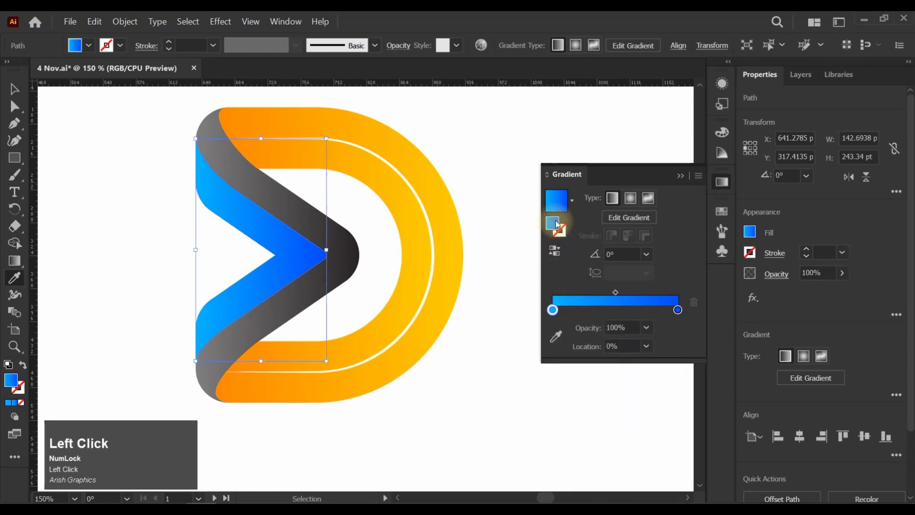
{"action": "left_click_drag", "start_coordinate": [560, 199], "coordinate": [394, 236]}
{"action": "left_click_drag", "start_coordinate": [305, 220], "coordinate": [310, 211]}
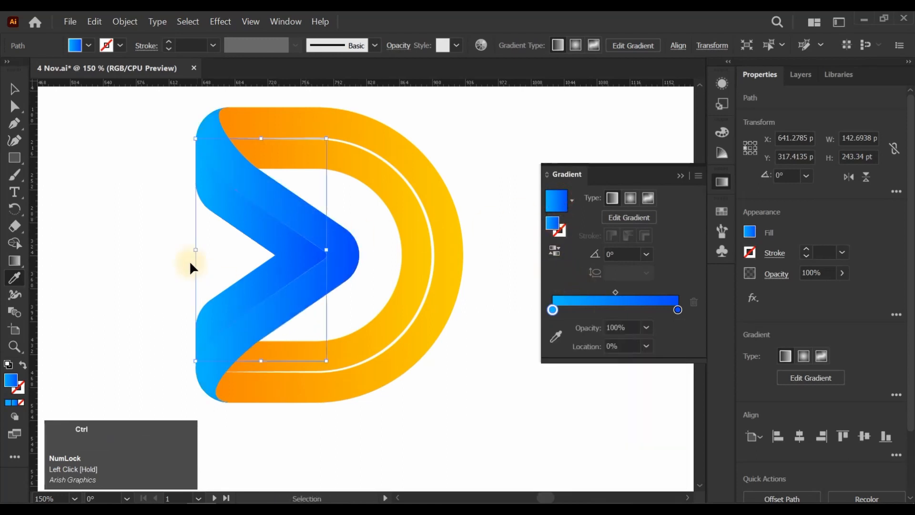
{"action": "left_click", "coordinate": [179, 246], "text": "ctrl"}
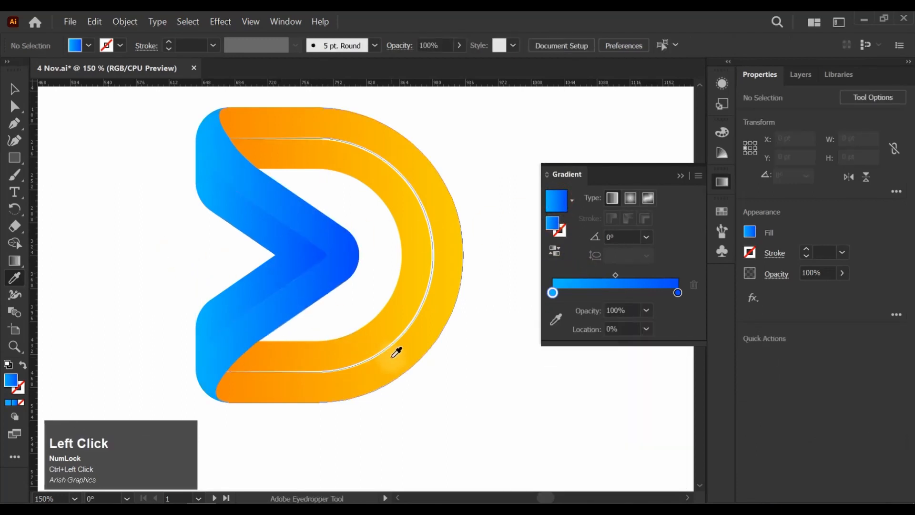
- Reverse the inner V band's blue gradient so its light end falls at the V's tip, and deselect the artwork
{"action": "left_click", "coordinate": [284, 270]}
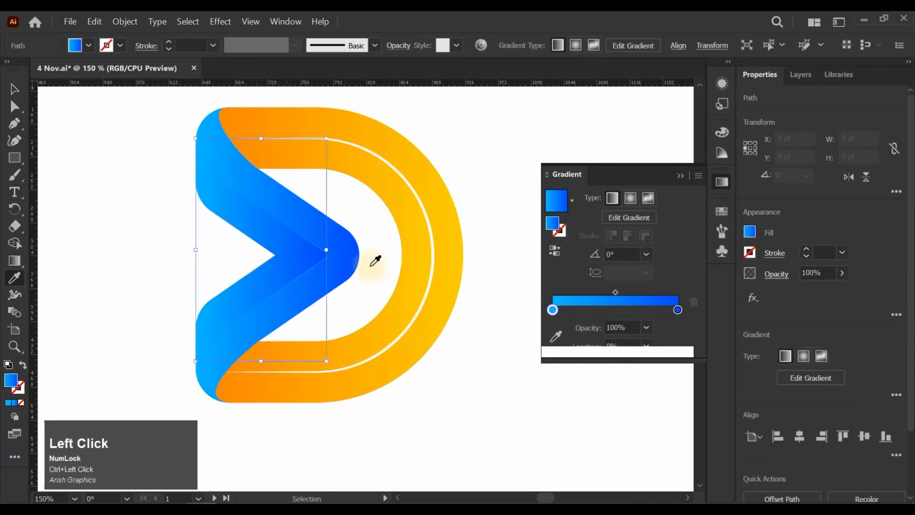
{"action": "left_click", "coordinate": [554, 251]}
{"action": "key", "text": "ctrl"}
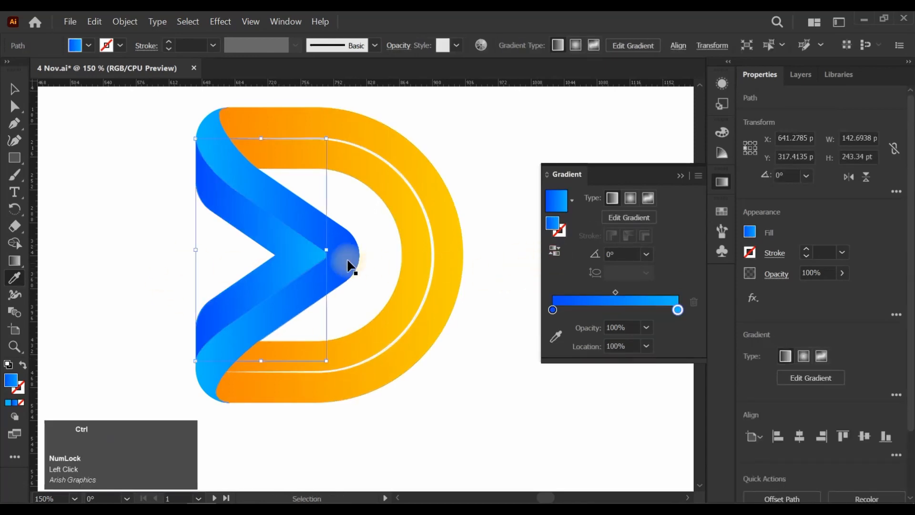
{"action": "left_click", "coordinate": [314, 223], "text": "ctrl"}
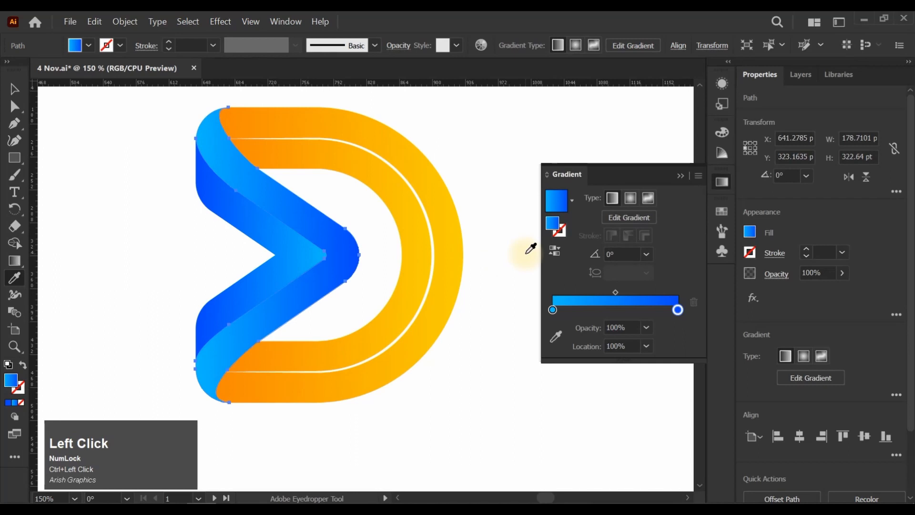
{"action": "left_click", "coordinate": [475, 340], "text": "ctrl"}
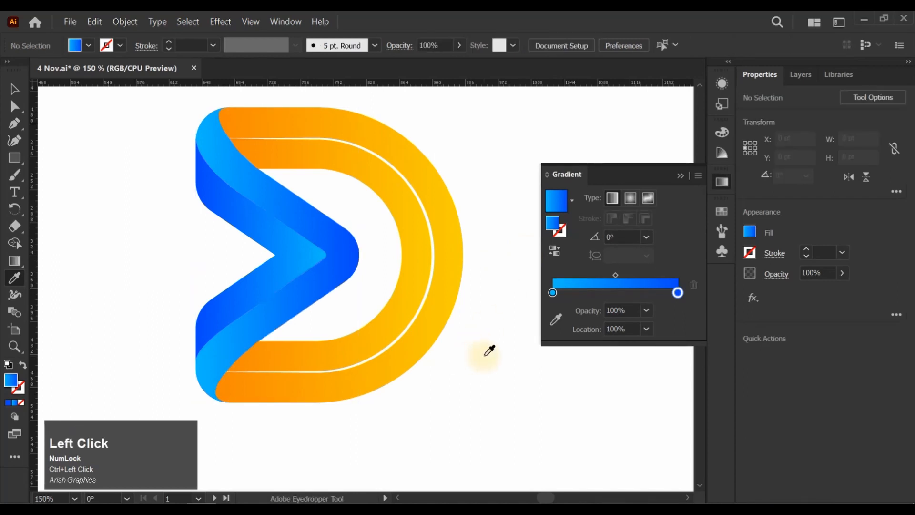
- Replace the outer V band's light blue gradient stop with a mid-blue stop taken from the gradient's middle, placed at 0%
{"action": "left_click", "coordinate": [321, 231], "text": "ctrl"}
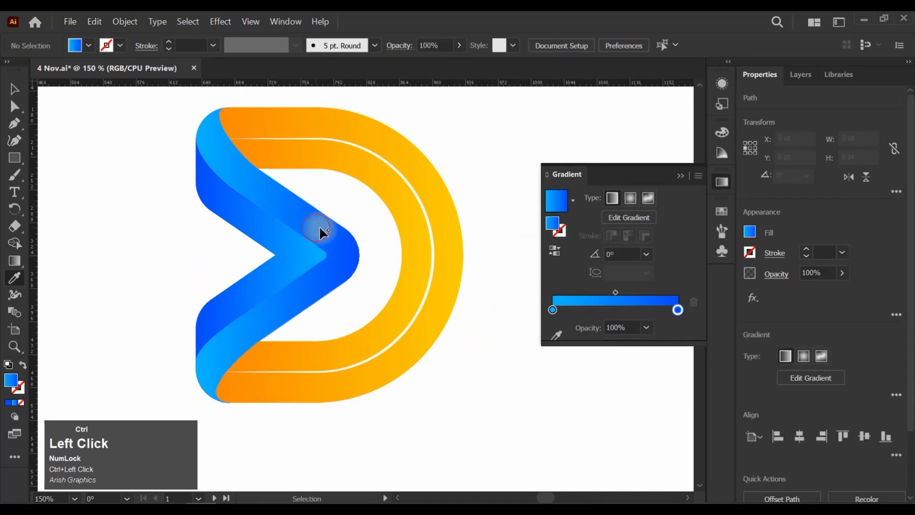
{"action": "left_click", "coordinate": [616, 311]}
{"action": "left_click_drag", "start_coordinate": [615, 309], "coordinate": [467, 391]}
{"action": "left_click", "coordinate": [467, 392], "text": "ctrl"}
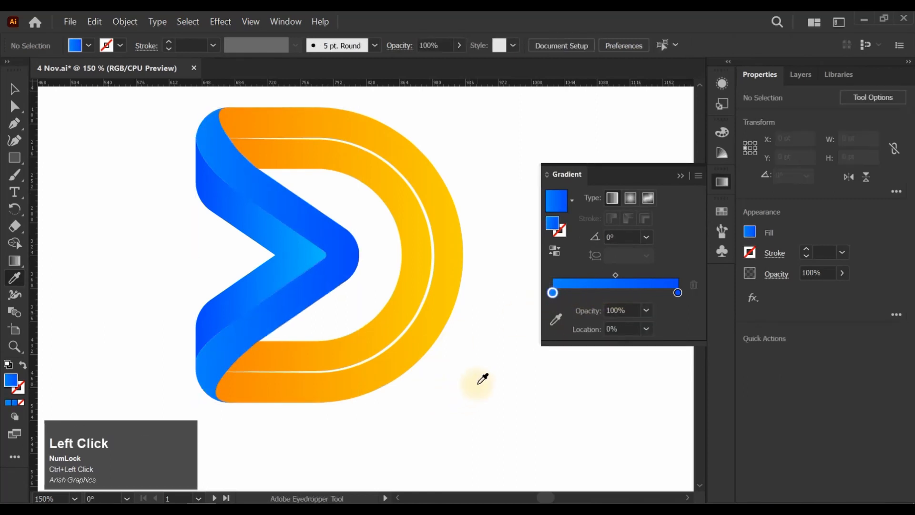
- Replace the inner V band's light blue gradient stop with a mid-blue stop taken from the gradient's middle, placed at 100%
{"action": "left_click", "coordinate": [280, 261], "text": "ctrl"}
{"action": "left_click", "coordinate": [618, 301]}
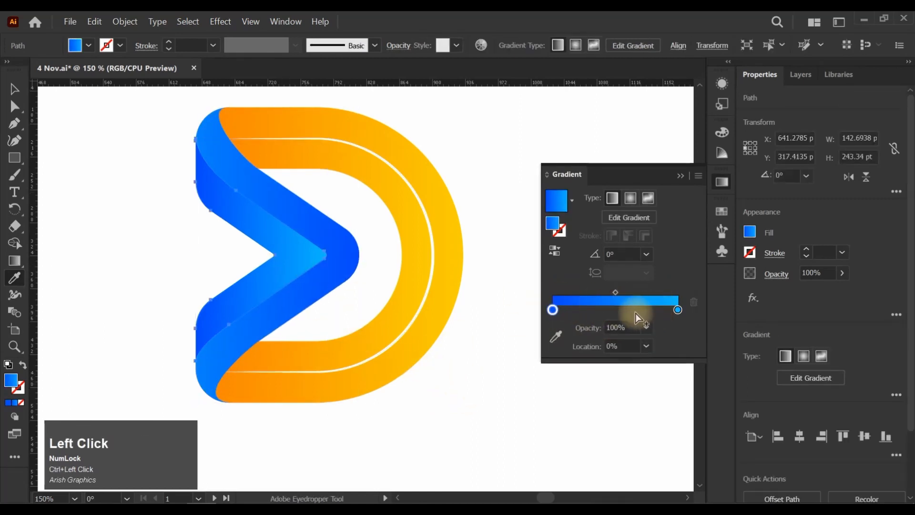
{"action": "left_click_drag", "start_coordinate": [676, 312], "coordinate": [681, 347]}
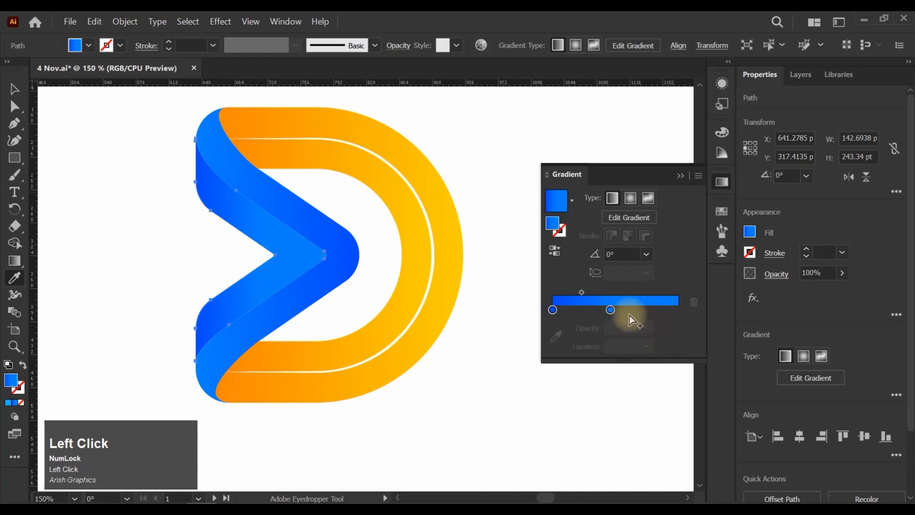
{"action": "left_click_drag", "start_coordinate": [612, 312], "coordinate": [696, 313]}
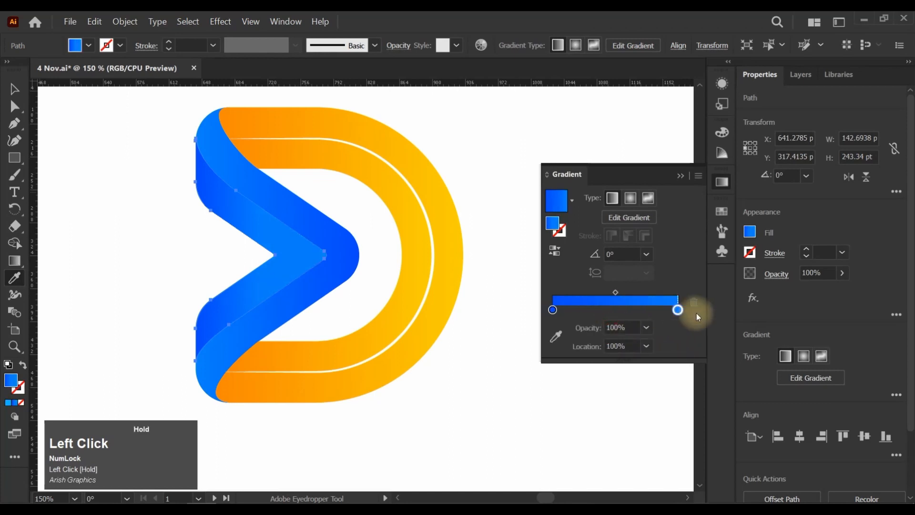
- Darken the inner V band's gradient stop at 0% location to about 60% brightness
{"action": "double_click", "coordinate": [552, 309]}
{"action": "left_click", "coordinate": [604, 411]}
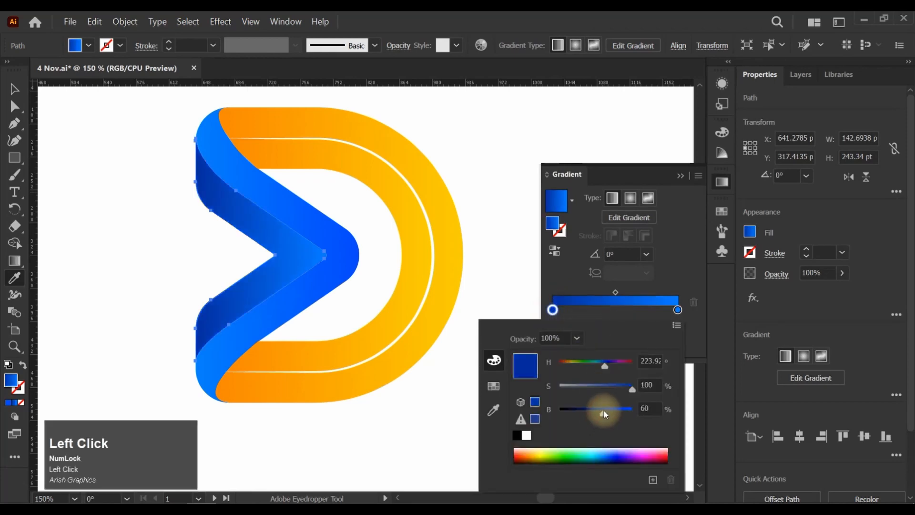
{"action": "left_click_drag", "start_coordinate": [604, 411], "coordinate": [606, 410]}
- Set the outer V band's gradient stop at 0% location to a brighter blue, with hue about 207° and saturation and brightness at 100%
{"action": "left_click", "coordinate": [262, 191], "text": "ctrl"}
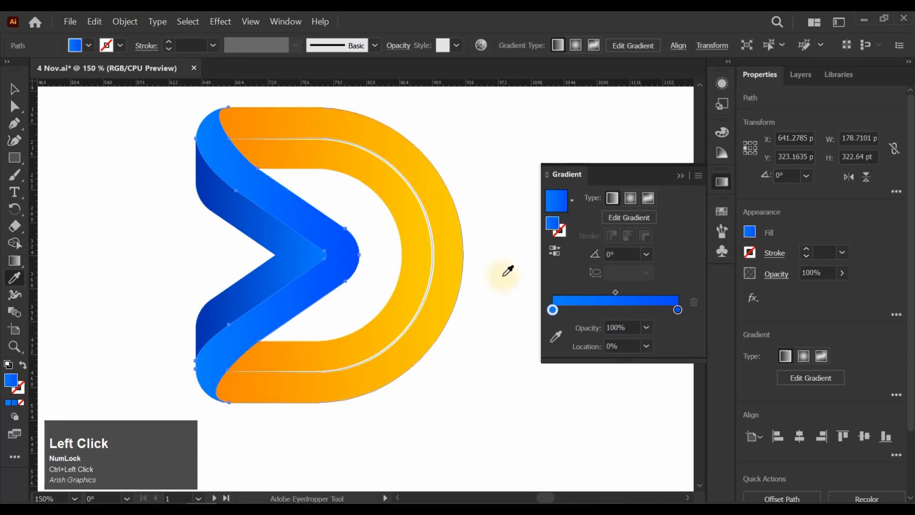
{"action": "double_click", "coordinate": [552, 310]}
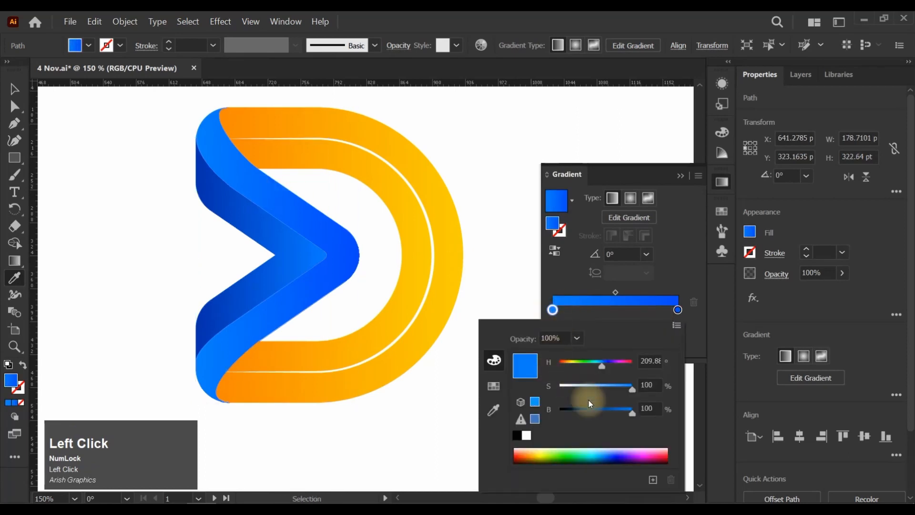
{"action": "left_click_drag", "start_coordinate": [602, 409], "coordinate": [573, 416]}
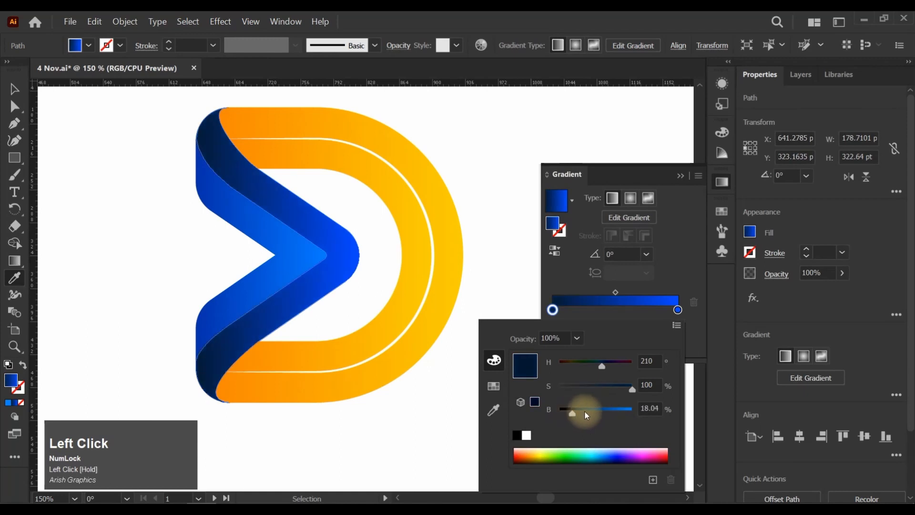
{"action": "left_click", "coordinate": [588, 411]}
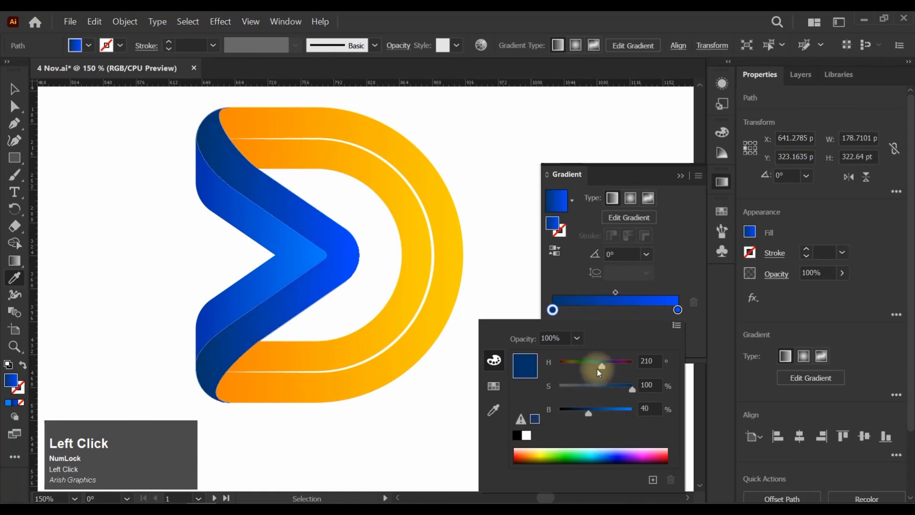
{"action": "left_click_drag", "start_coordinate": [597, 369], "coordinate": [570, 366]}
{"action": "left_click_drag", "start_coordinate": [590, 410], "coordinate": [655, 406]}
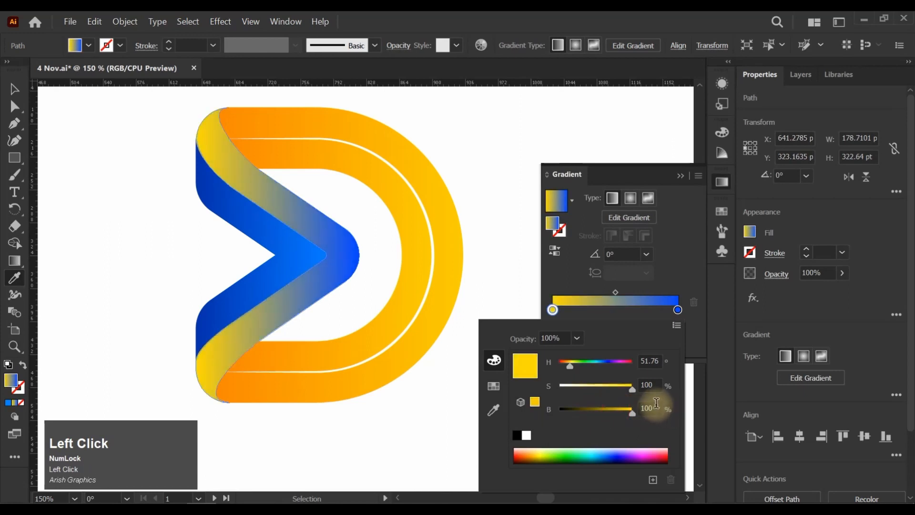
{"action": "left_click_drag", "start_coordinate": [572, 369], "coordinate": [560, 366]}
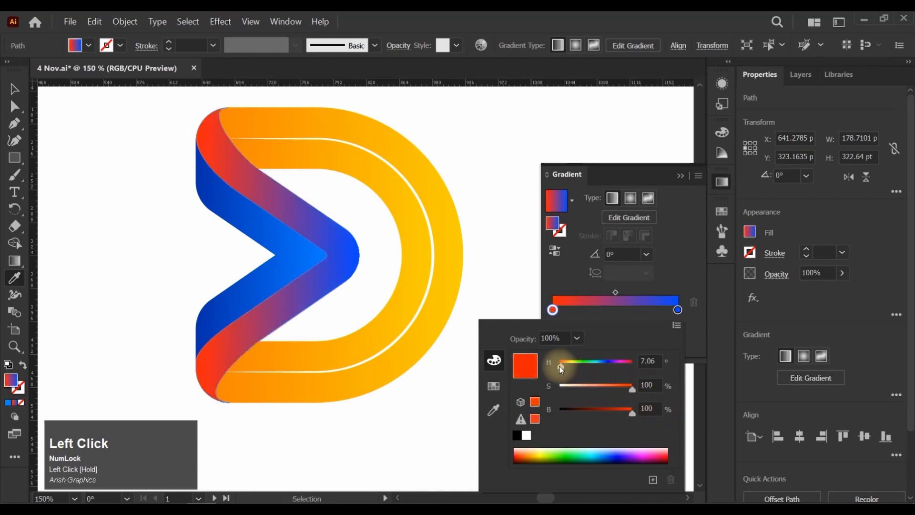
{"action": "left_click", "coordinate": [599, 364]}
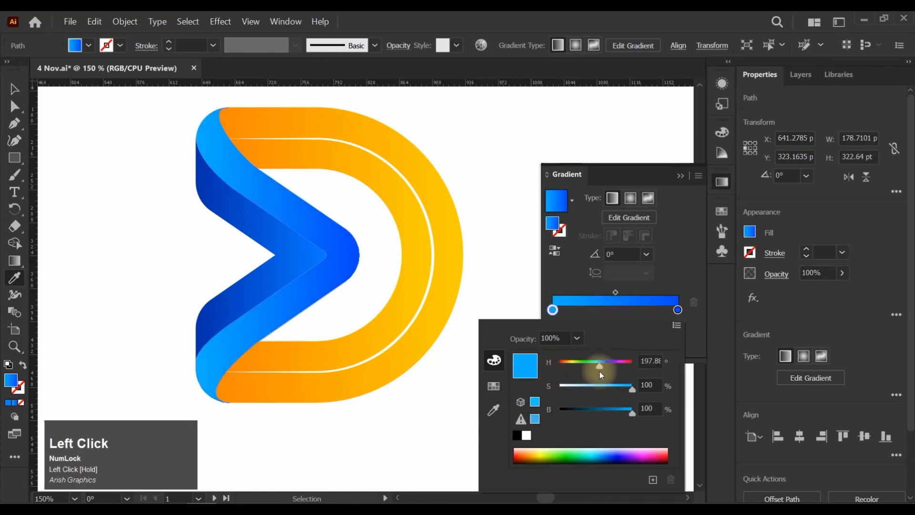
{"action": "left_click", "coordinate": [599, 368]}
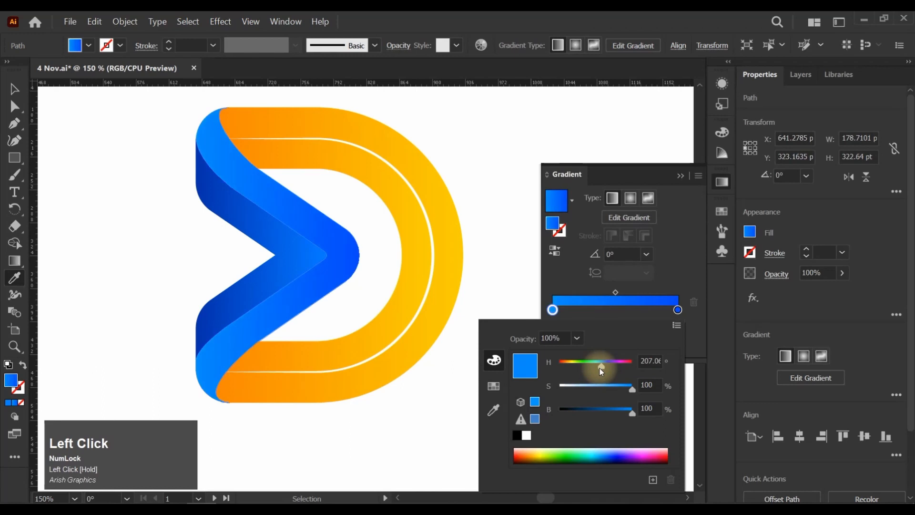
{"action": "left_click", "coordinate": [401, 429]}
{"action": "left_click", "coordinate": [472, 379]}
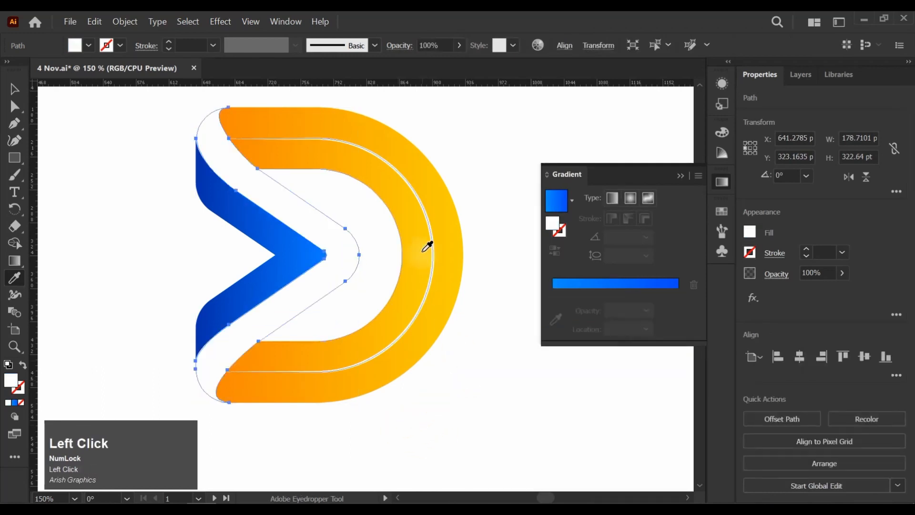
{"action": "left_click", "coordinate": [167, 229], "text": "ctrl"}
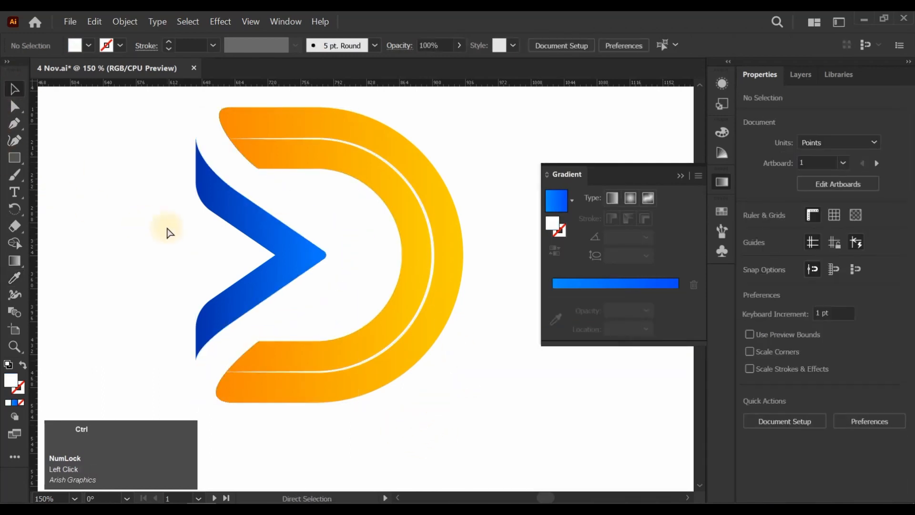
{"action": "key", "text": "ctrl+z"}
{"action": "left_click", "coordinate": [381, 203]}
- Apply a Gaussian Blur with a 3-pixel radius to the tapered white line along the orange band, and deselect it
{"action": "left_click", "coordinate": [10, 89]}
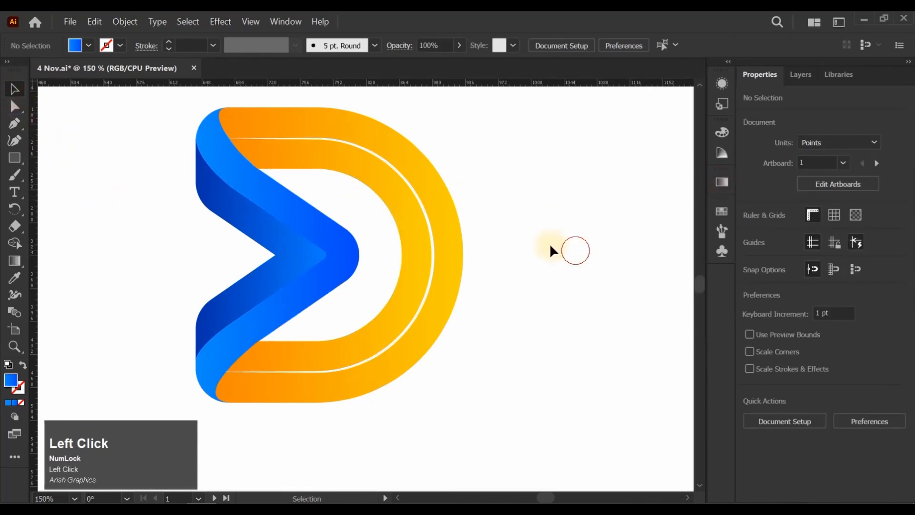
{"action": "scroll", "coordinate": [639, 242], "scroll_direction": "down", "scroll_amount": 1, "text": "alt"}
{"action": "scroll", "coordinate": [454, 223], "scroll_direction": "up", "scroll_amount": 1, "text": "alt"}
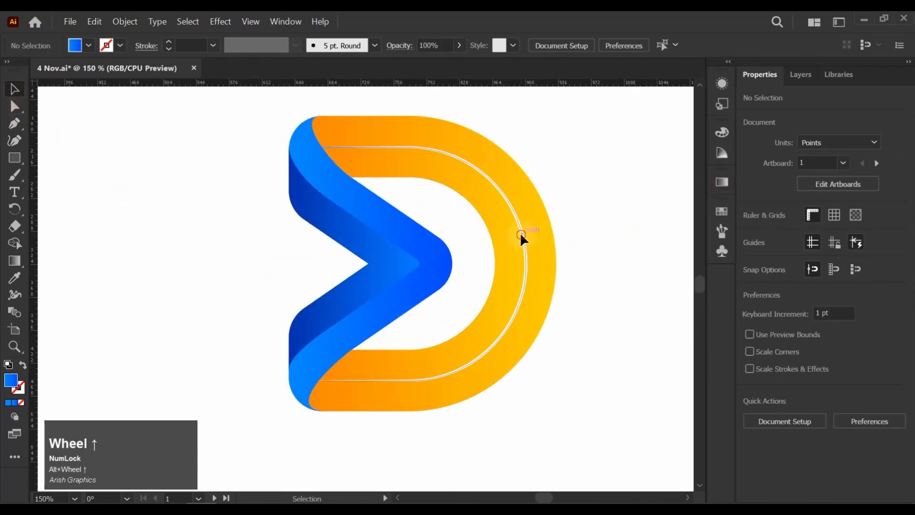
{"action": "left_click", "coordinate": [521, 235]}
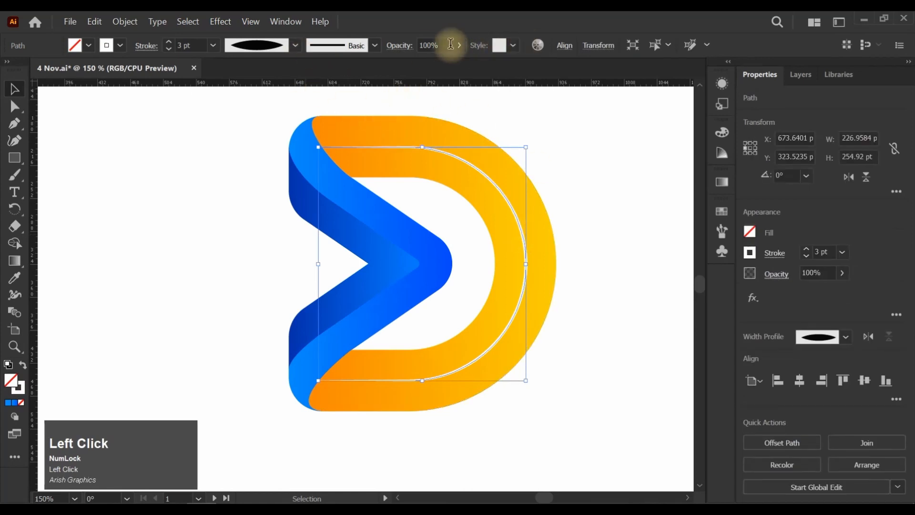
{"action": "left_click", "coordinate": [219, 21]}
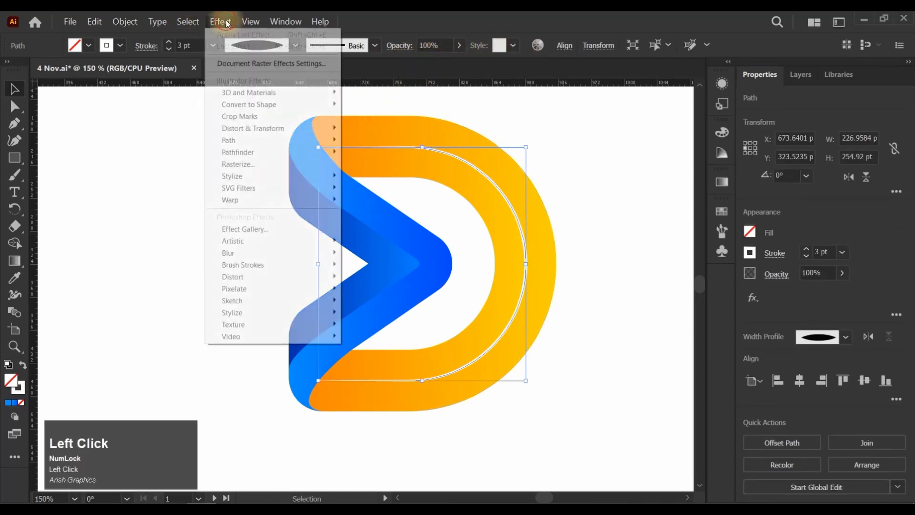
{"action": "mouse_move", "coordinate": [248, 255]}
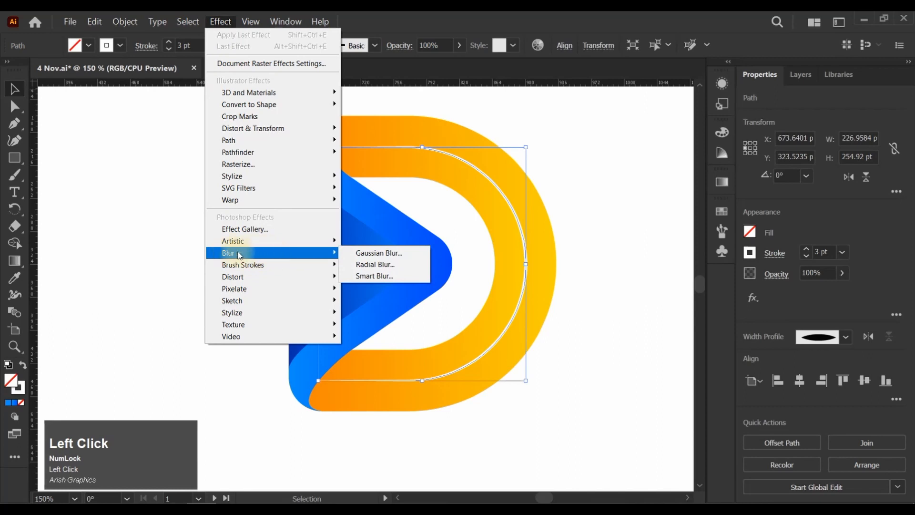
{"action": "left_click", "coordinate": [372, 254]}
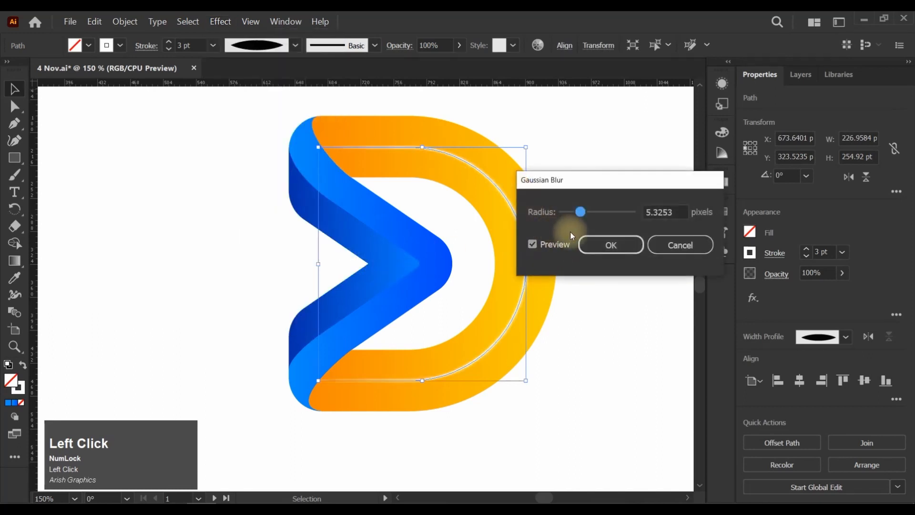
{"action": "left_click", "coordinate": [671, 212]}
{"action": "type", "text": "3"}
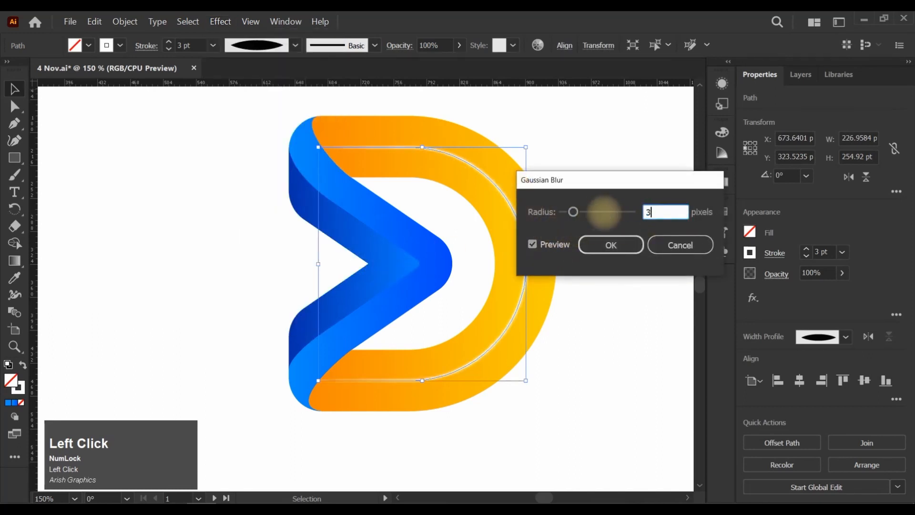
{"action": "key", "text": "Tab"}
{"action": "left_click", "coordinate": [612, 252]}
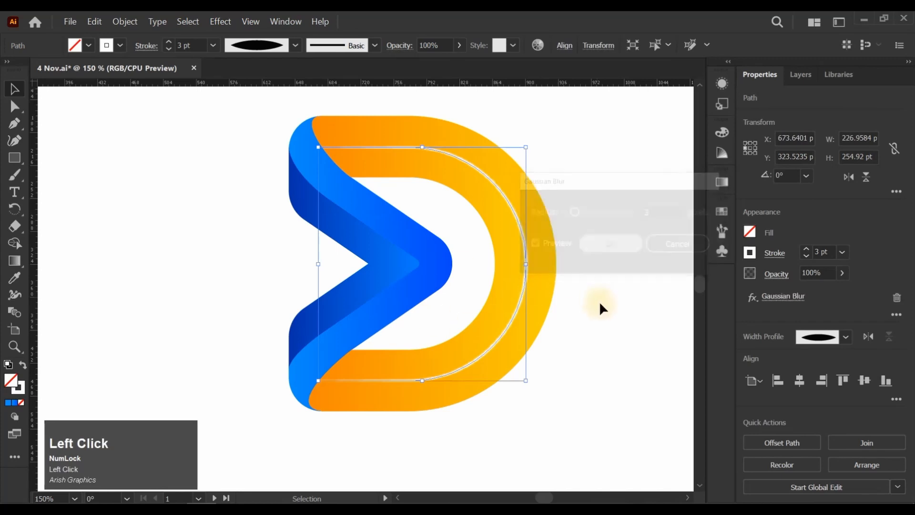
{"action": "left_click", "coordinate": [599, 300]}
- Edit the white line's existing Gaussian Blur effect, raising its radius to about 5 pixels, and deselect the line
{"action": "scroll", "coordinate": [476, 378], "scroll_direction": "up", "scroll_amount": 2}
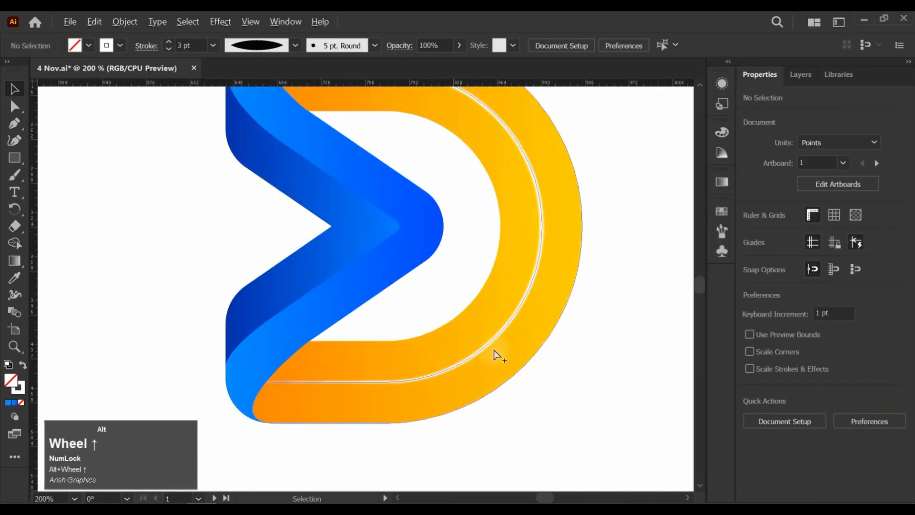
{"action": "left_click", "coordinate": [503, 323]}
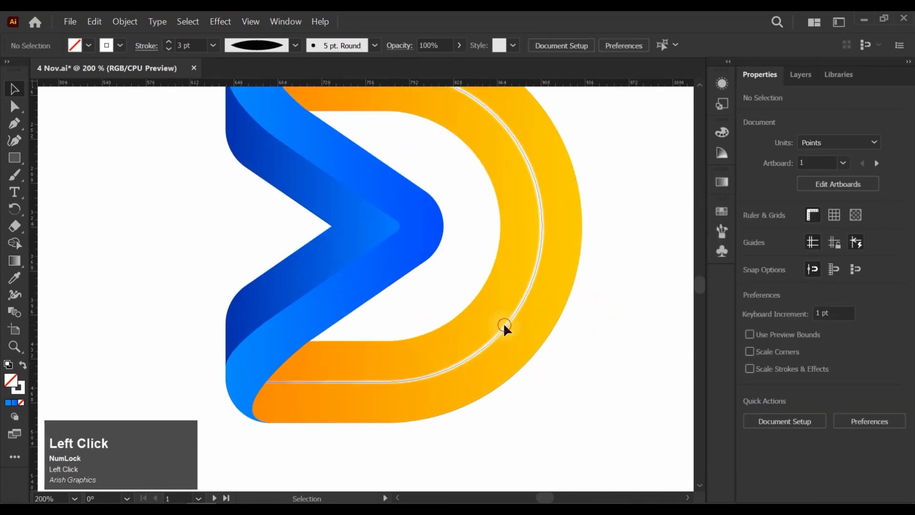
{"action": "left_click", "coordinate": [723, 83]}
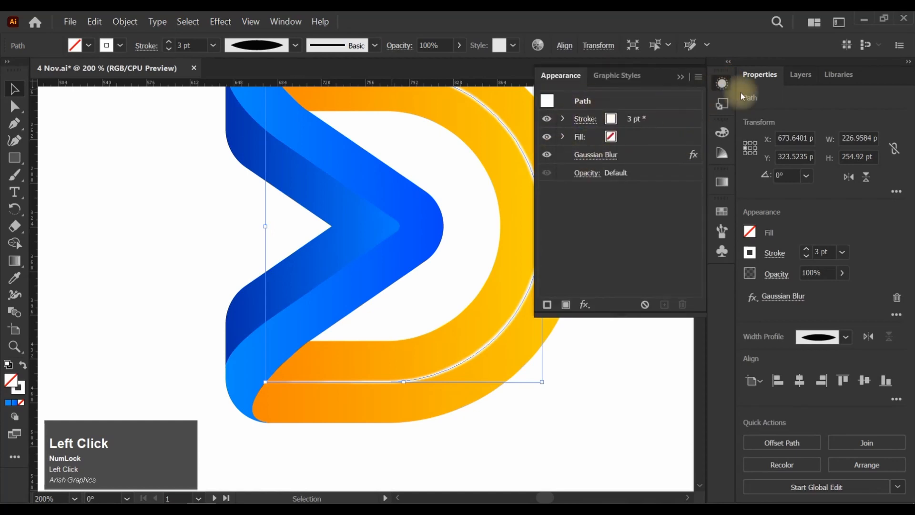
{"action": "left_click", "coordinate": [723, 84]}
{"action": "left_click", "coordinate": [282, 21]}
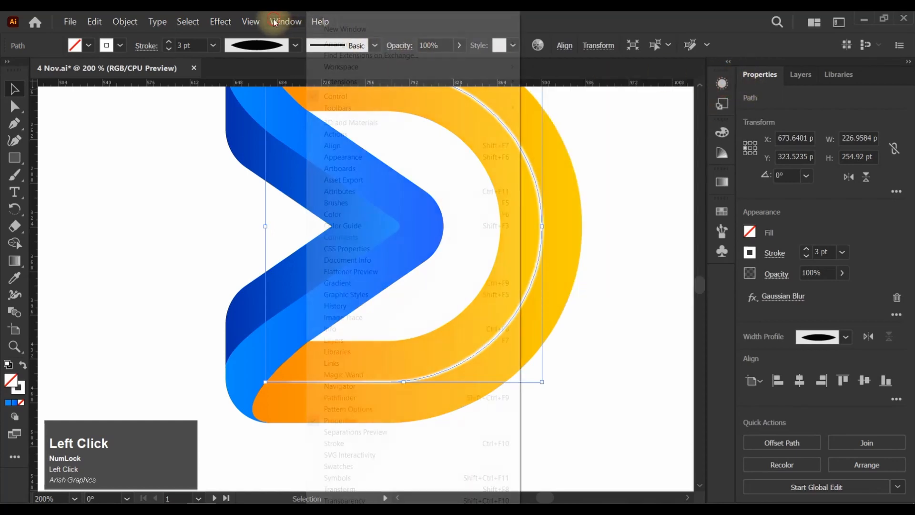
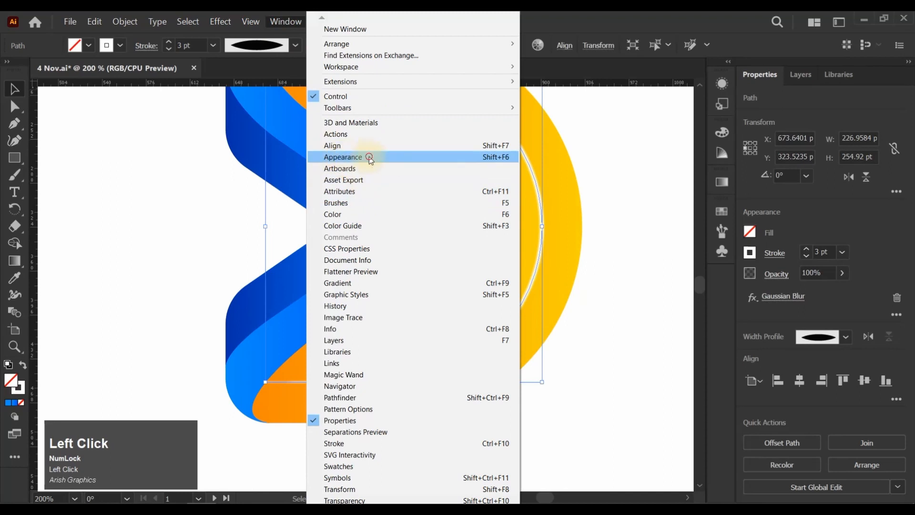
{"action": "left_click", "coordinate": [370, 157]}
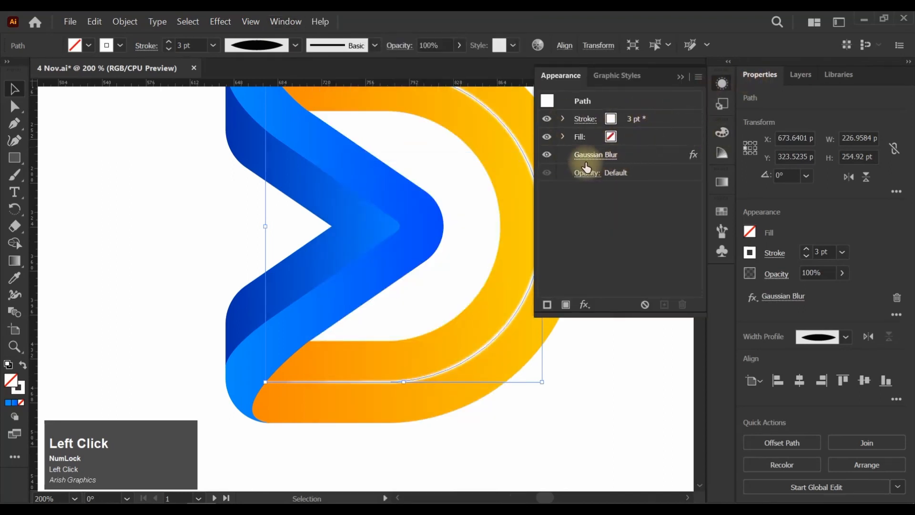
{"action": "scroll", "coordinate": [387, 262], "scroll_direction": "right", "scroll_amount": 2}
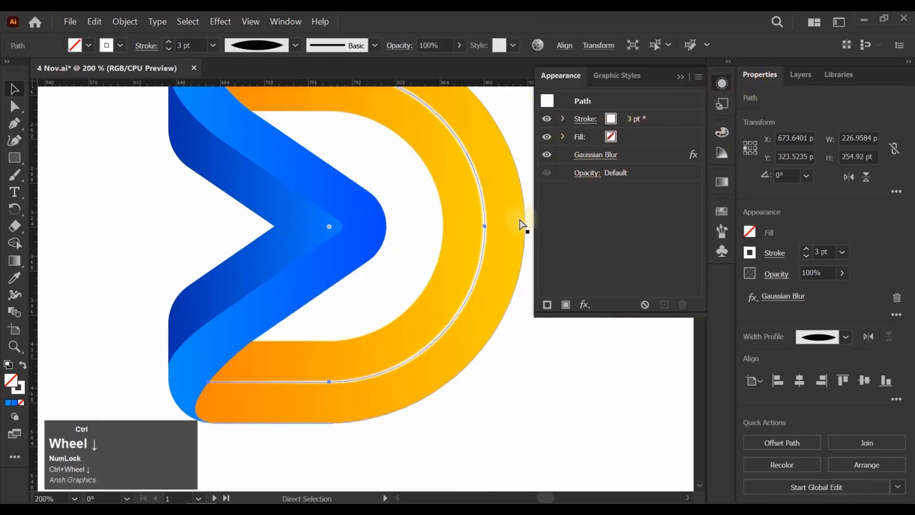
{"action": "left_click", "coordinate": [590, 157]}
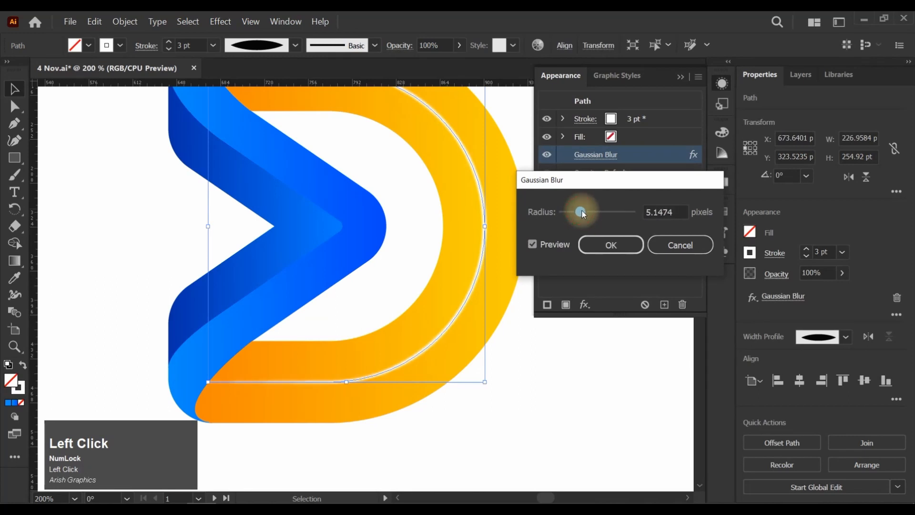
{"action": "left_click", "coordinate": [607, 243]}
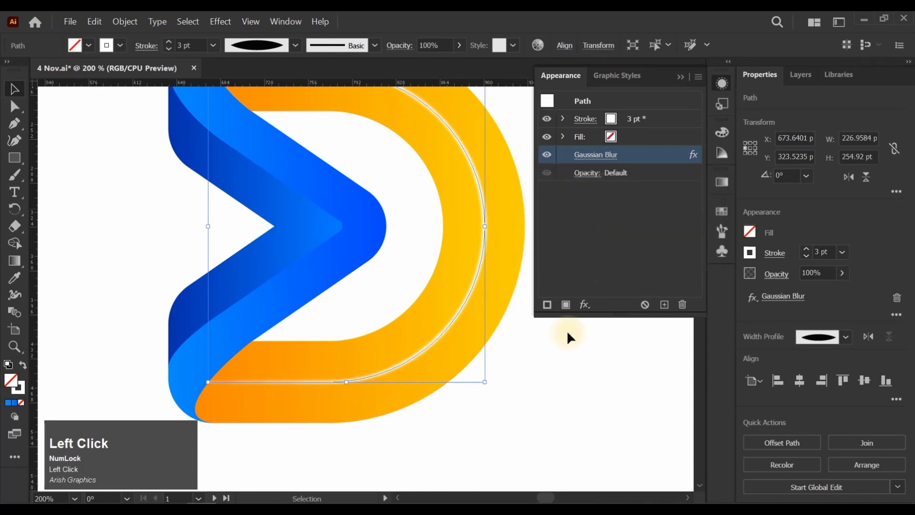
{"action": "left_click", "coordinate": [571, 398]}
{"action": "scroll", "coordinate": [570, 388], "scroll_direction": "up", "scroll_amount": 2}
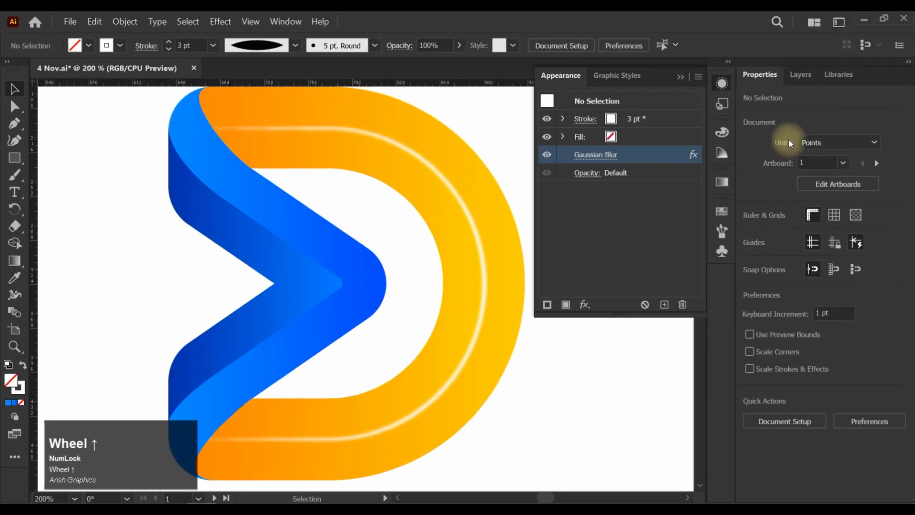
{"action": "left_click", "coordinate": [721, 85]}
- Draw a closed Pen path over the upper blue fold, curving from the orange band's inner lower corner to its top edge
{"action": "scroll", "coordinate": [619, 222], "scroll_direction": "down", "scroll_amount": 1, "text": "alt"}
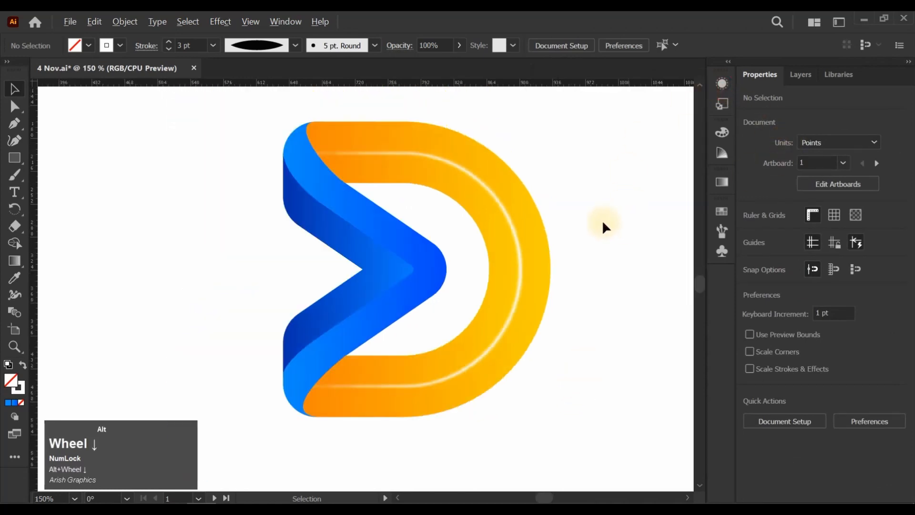
{"action": "scroll", "coordinate": [287, 120], "scroll_direction": "up", "scroll_amount": 1, "text": "alt"}
{"action": "left_click", "coordinate": [214, 139]}
{"action": "scroll", "coordinate": [370, 114], "scroll_direction": "up", "scroll_amount": 2, "text": "alt"}
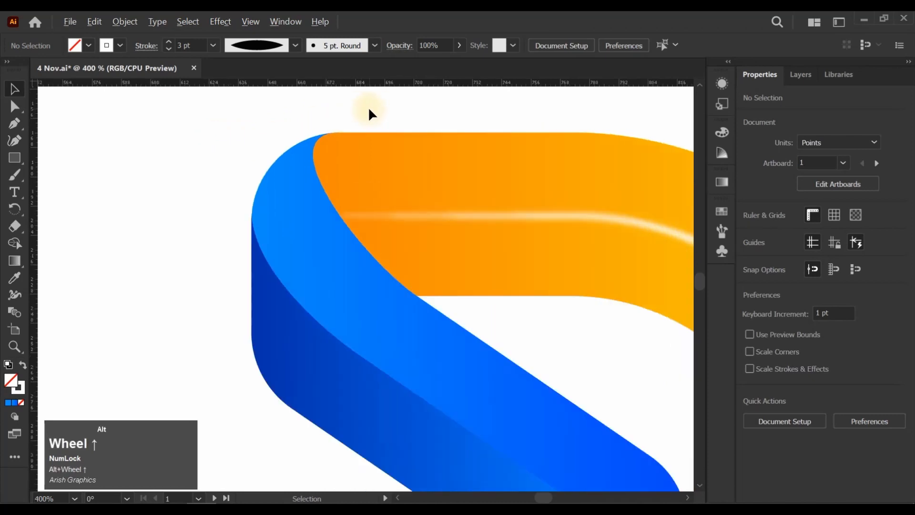
{"action": "left_click", "coordinate": [14, 123]}
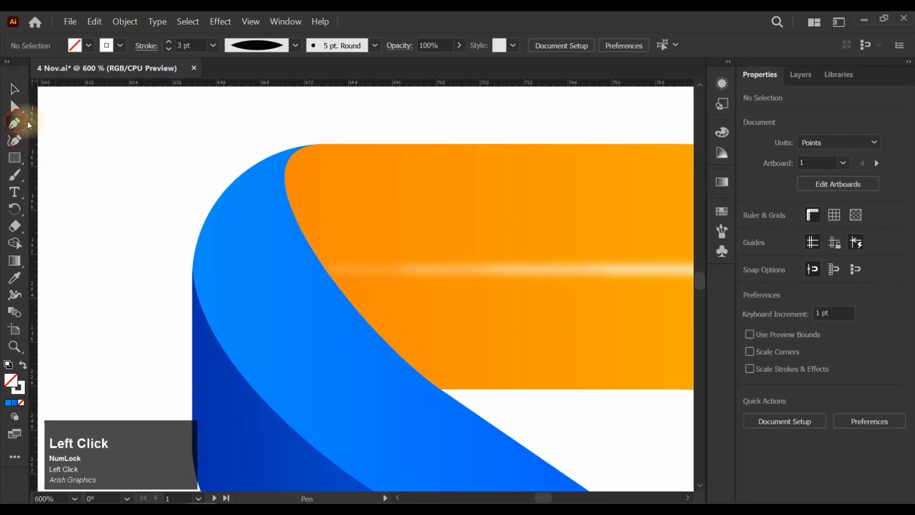
{"action": "left_click", "coordinate": [439, 389]}
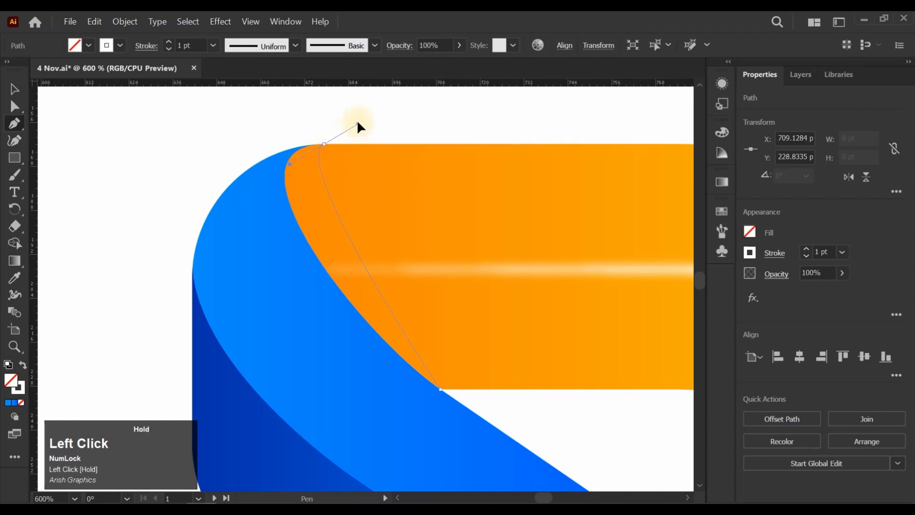
{"action": "left_click_drag", "start_coordinate": [360, 117], "coordinate": [359, 117]}
{"action": "left_click", "coordinate": [245, 108]}
{"action": "left_click", "coordinate": [163, 236]}
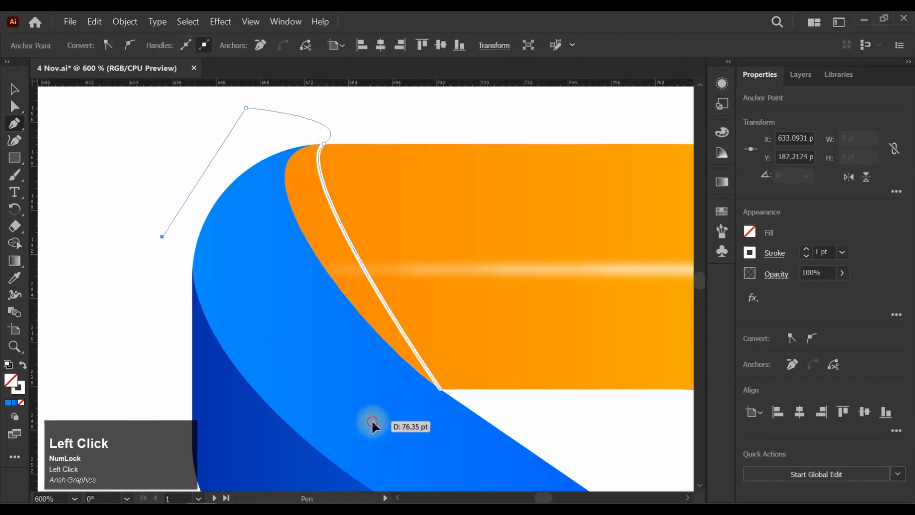
{"action": "left_click", "coordinate": [372, 420]}
{"action": "left_click", "coordinate": [440, 388]}
{"action": "left_click", "coordinate": [14, 106]}
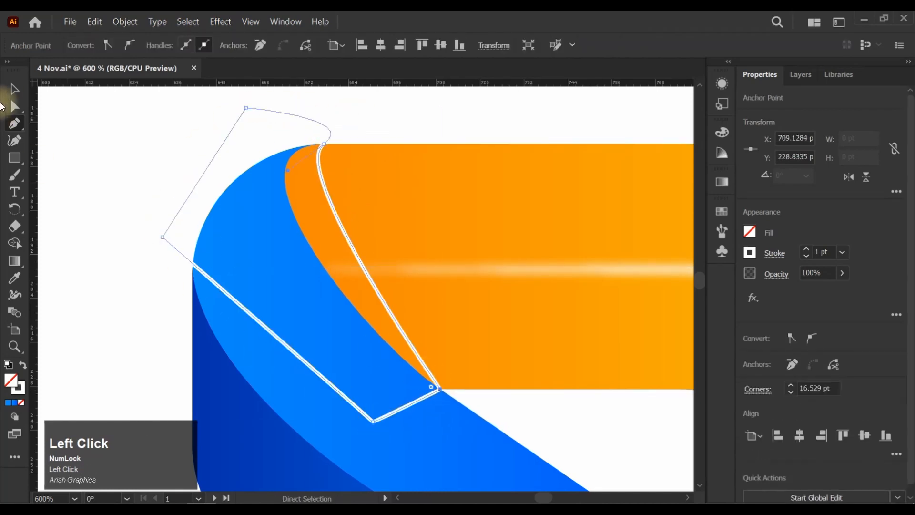
- Swap the path's fill and stroke, and use Shape Builder with the outer blue band to split off the sliver overlapping the orange
{"action": "left_click", "coordinate": [13, 87]}
{"action": "scroll", "coordinate": [103, 141], "scroll_direction": "down", "scroll_amount": 1}
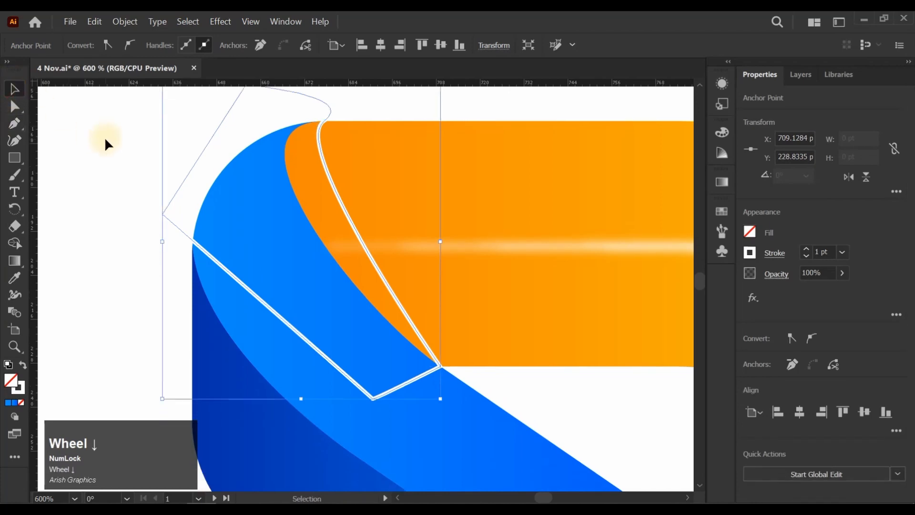
{"action": "left_click", "coordinate": [22, 367]}
{"action": "left_click", "coordinate": [417, 428], "text": "shift"}
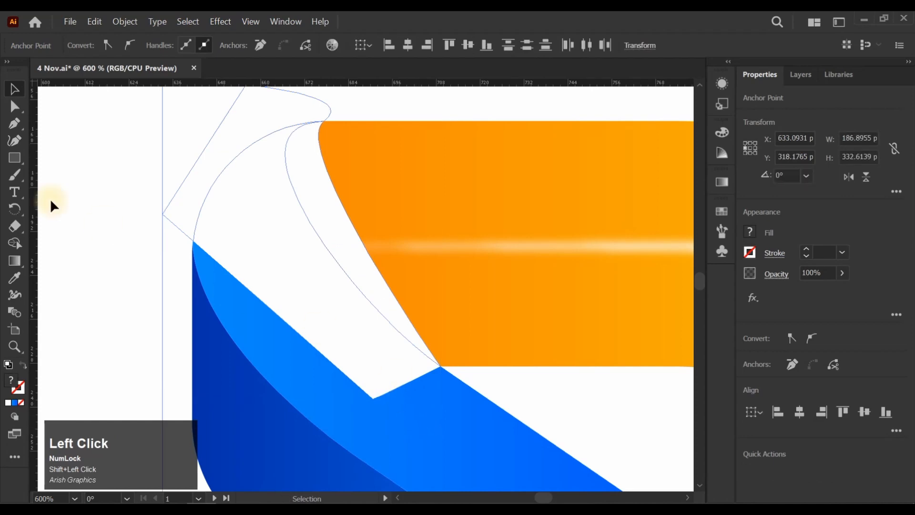
{"action": "left_click", "coordinate": [15, 243]}
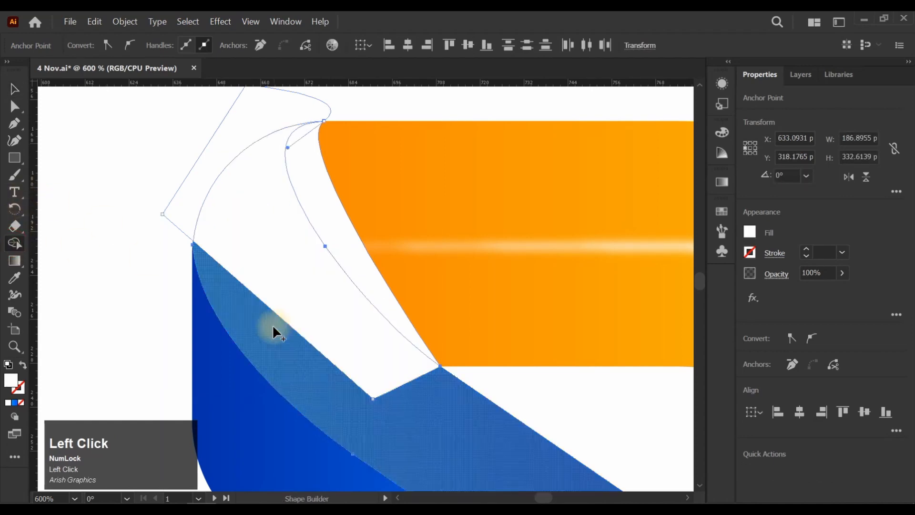
{"action": "left_click", "coordinate": [319, 204]}
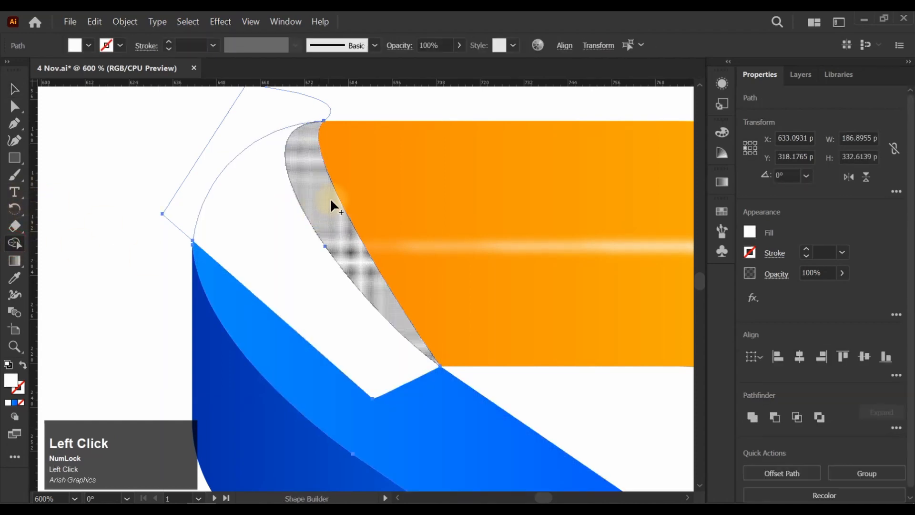
{"action": "left_click", "coordinate": [305, 211]}
- Delete the leftover white shape covering the upper blue fold, keeping the white sliver on the orange band
{"action": "left_click", "coordinate": [14, 89]}
{"action": "left_click", "coordinate": [73, 120]}
{"action": "left_click", "coordinate": [232, 178]}
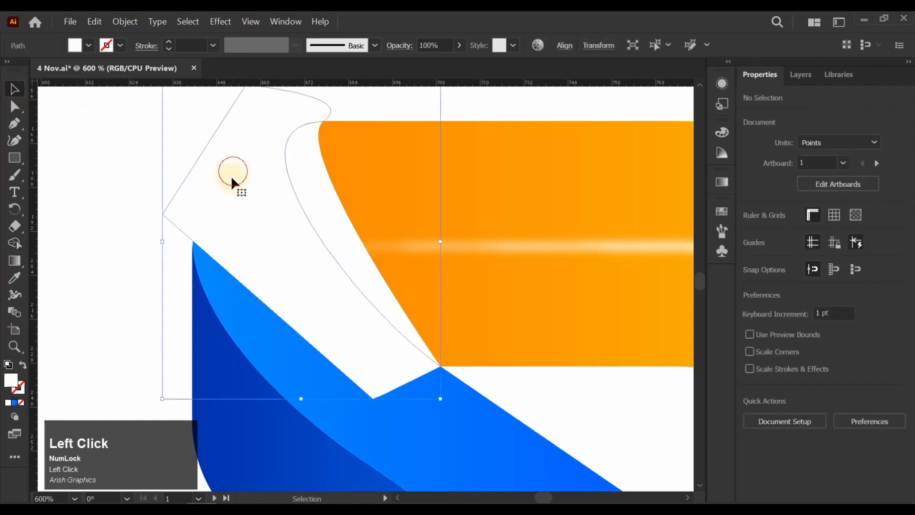
{"action": "left_click_drag", "start_coordinate": [232, 179], "coordinate": [184, 206]}
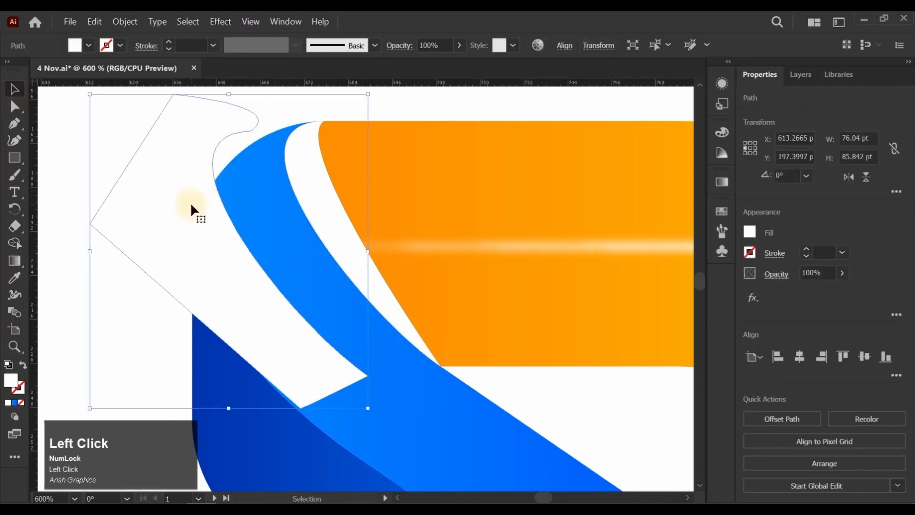
{"action": "key", "text": "Delete"}
- Try filling the white sliver with the outer blue band's gradient and adjusting the gradient's direction across it
{"action": "left_click", "coordinate": [300, 160]}
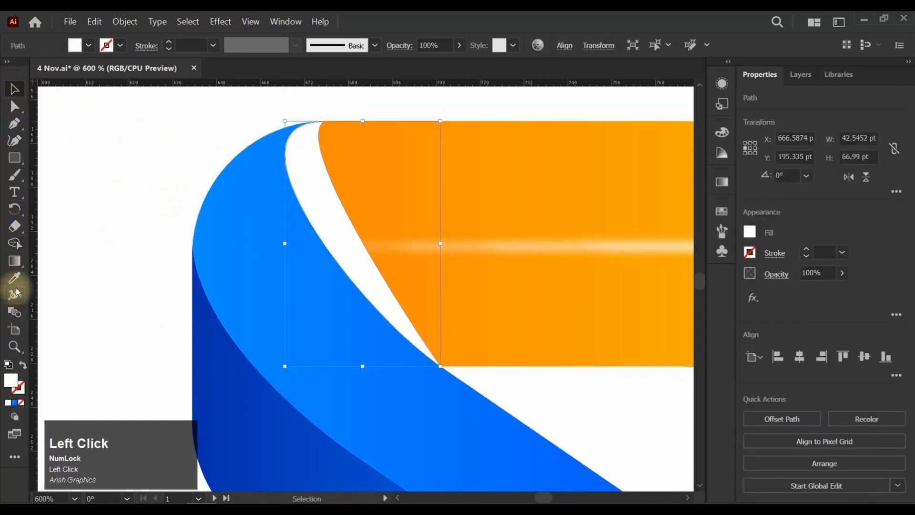
{"action": "left_click", "coordinate": [14, 278]}
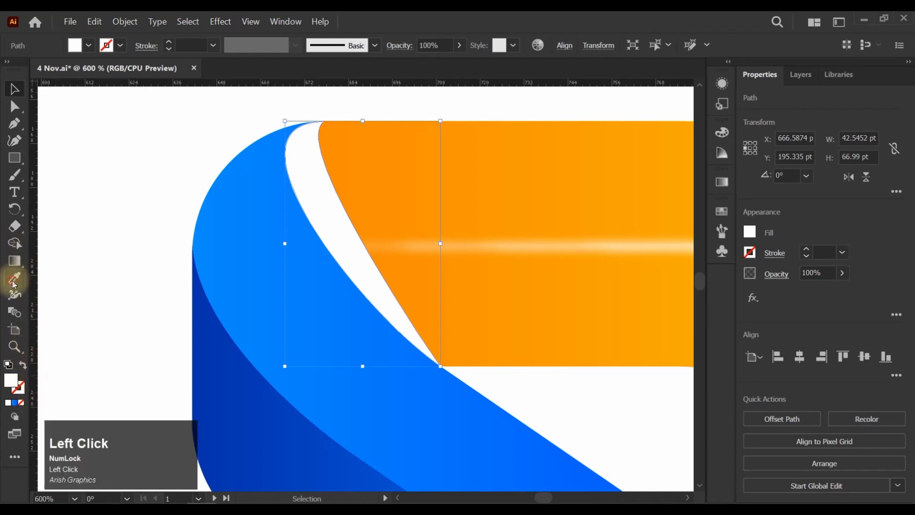
{"action": "left_click", "coordinate": [248, 258]}
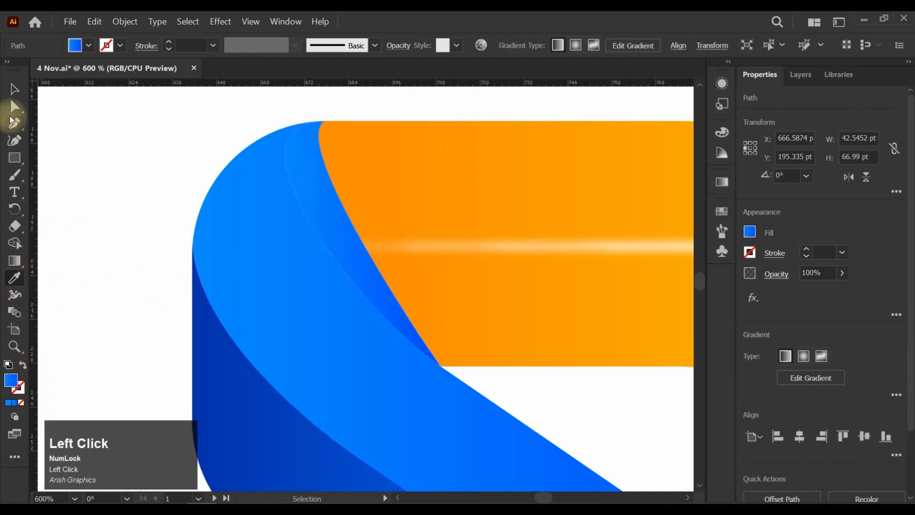
{"action": "left_click", "coordinate": [15, 261]}
{"action": "left_click_drag", "start_coordinate": [323, 184], "coordinate": [212, 190]}
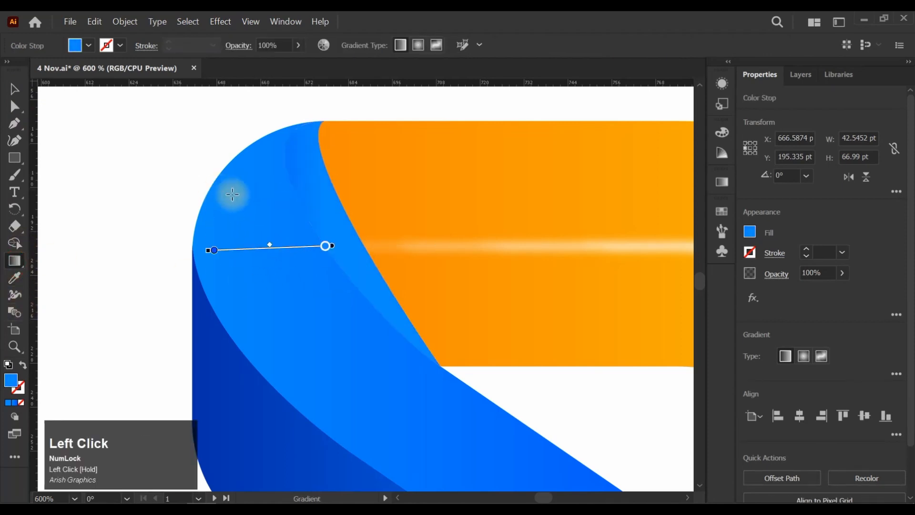
{"action": "left_click_drag", "start_coordinate": [350, 174], "coordinate": [190, 254]}
{"action": "left_click_drag", "start_coordinate": [289, 210], "coordinate": [459, 170]}
{"action": "left_click_drag", "start_coordinate": [377, 170], "coordinate": [110, 254]}
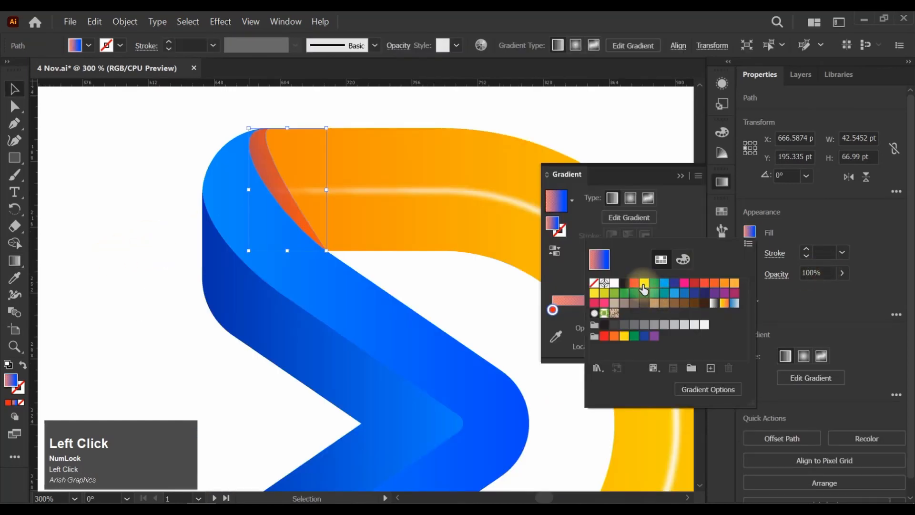
- Fill the sliver at the upper fold with yellow, apply a Gaussian Blur of about 13 pixels, and deselect it
{"action": "left_click", "coordinate": [643, 284]}
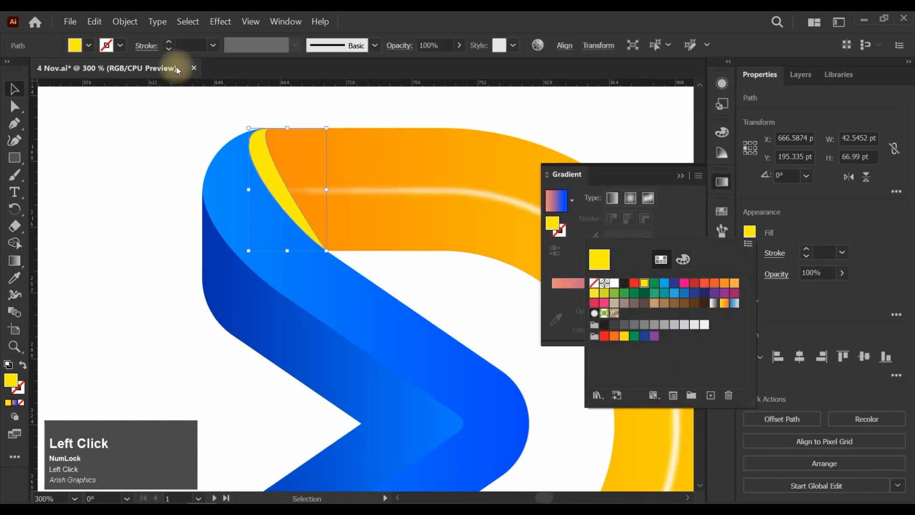
{"action": "left_click", "coordinate": [185, 25]}
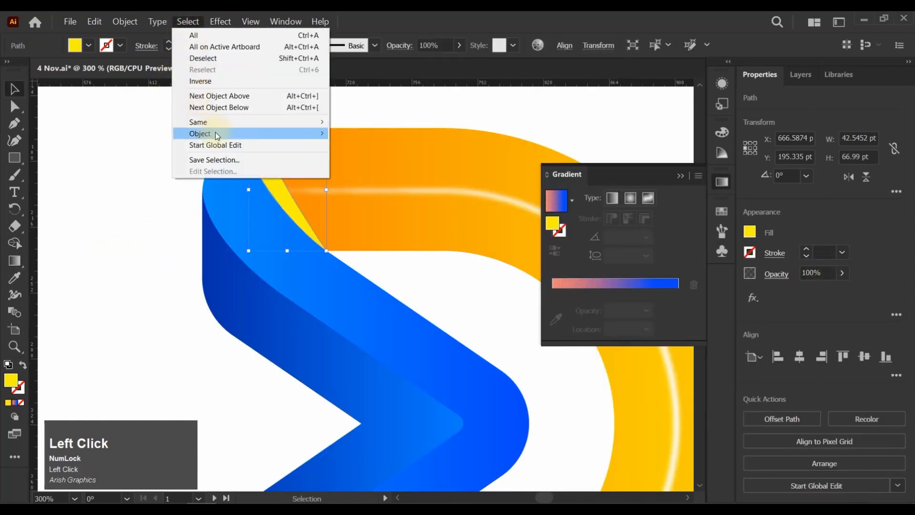
{"action": "mouse_move", "coordinate": [223, 134]}
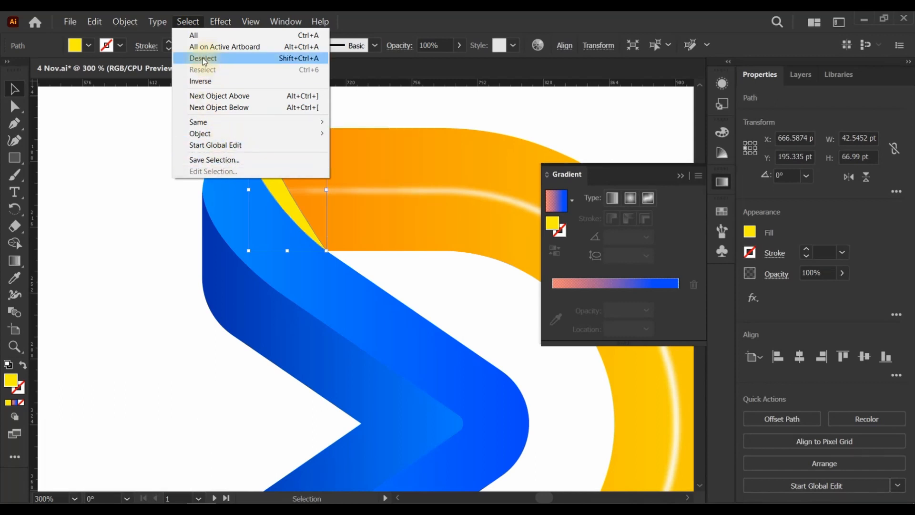
{"action": "mouse_move", "coordinate": [220, 22]}
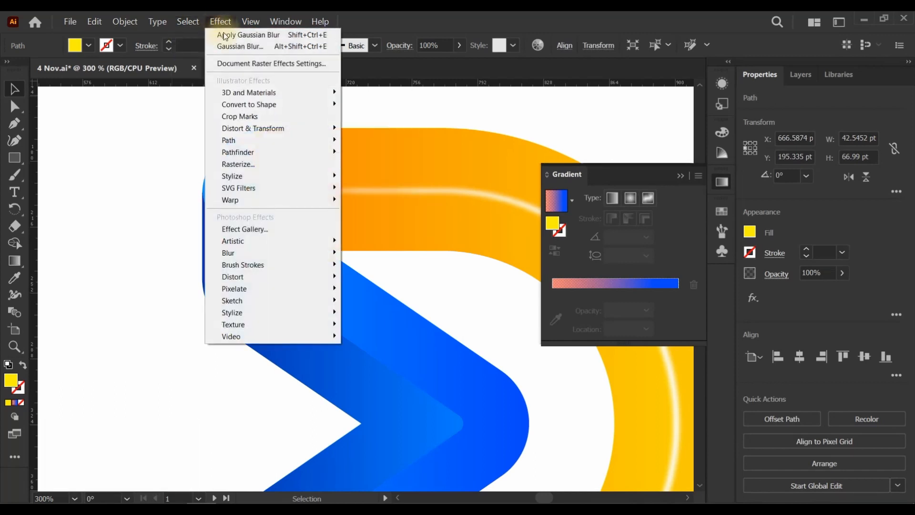
{"action": "left_click", "coordinate": [276, 252]}
{"action": "left_click", "coordinate": [370, 249]}
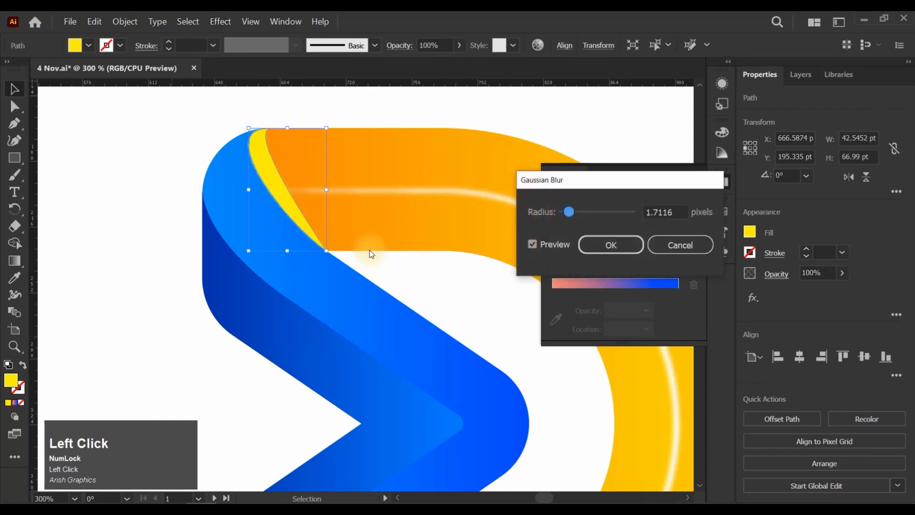
{"action": "left_click_drag", "start_coordinate": [568, 211], "coordinate": [599, 212]}
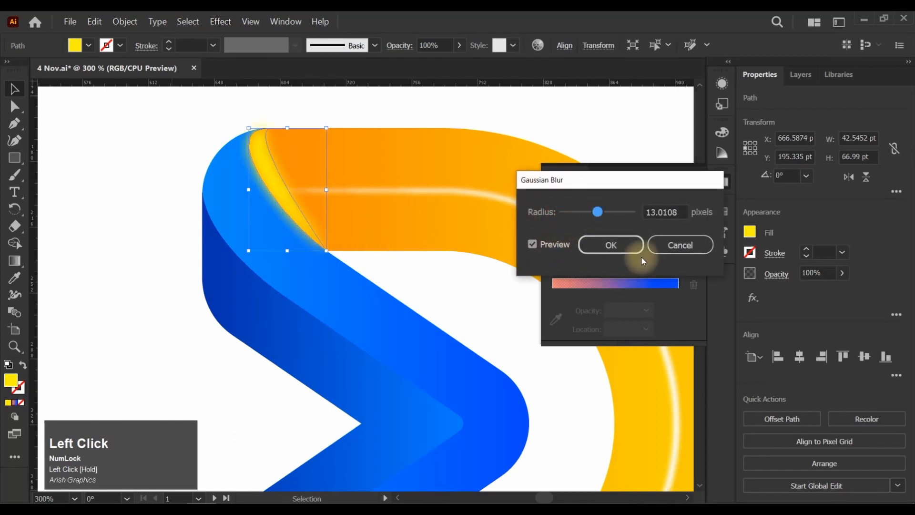
{"action": "left_click", "coordinate": [611, 244]}
{"action": "left_click", "coordinate": [122, 196]}
{"action": "scroll", "coordinate": [90, 178], "scroll_direction": "down", "scroll_amount": 3}
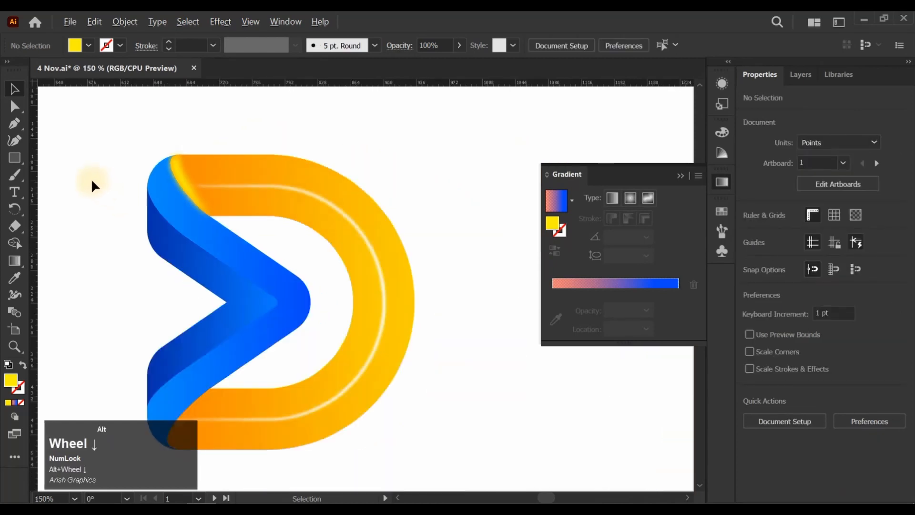
- Shift the blurred yellow highlight slightly right along the upper fold's edge and deselect it
{"action": "scroll", "coordinate": [52, 217], "scroll_direction": "up", "scroll_amount": 3}
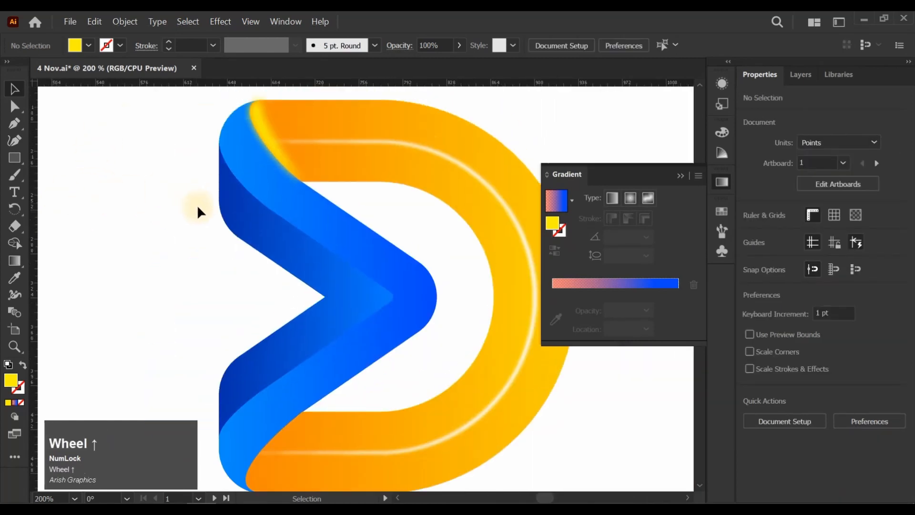
{"action": "scroll", "coordinate": [261, 99], "scroll_direction": "up", "scroll_amount": 4}
{"action": "left_click_drag", "start_coordinate": [250, 220], "coordinate": [274, 229]}
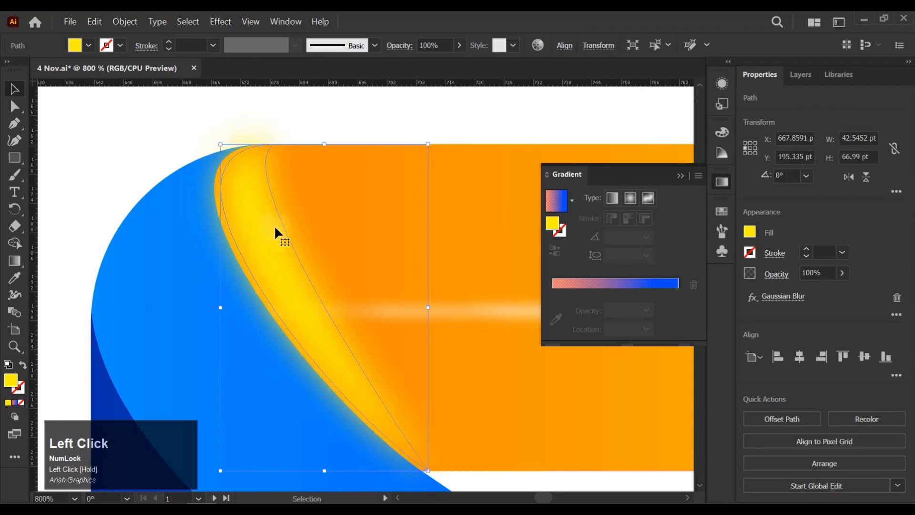
{"action": "left_click", "coordinate": [332, 126]}
{"action": "scroll", "coordinate": [155, 120], "scroll_direction": "down", "scroll_amount": 3}
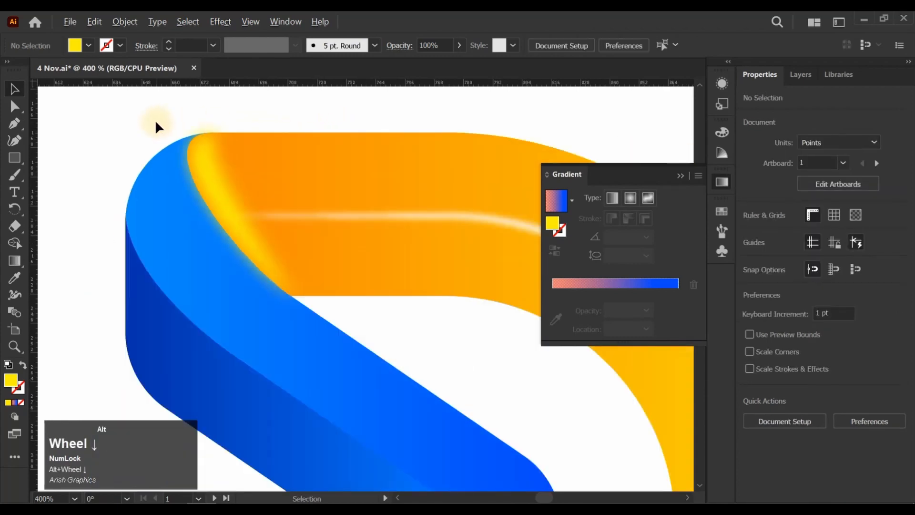
- Lower the yellow highlight's opacity to 53% and deselect it
{"action": "left_click", "coordinate": [204, 173]}
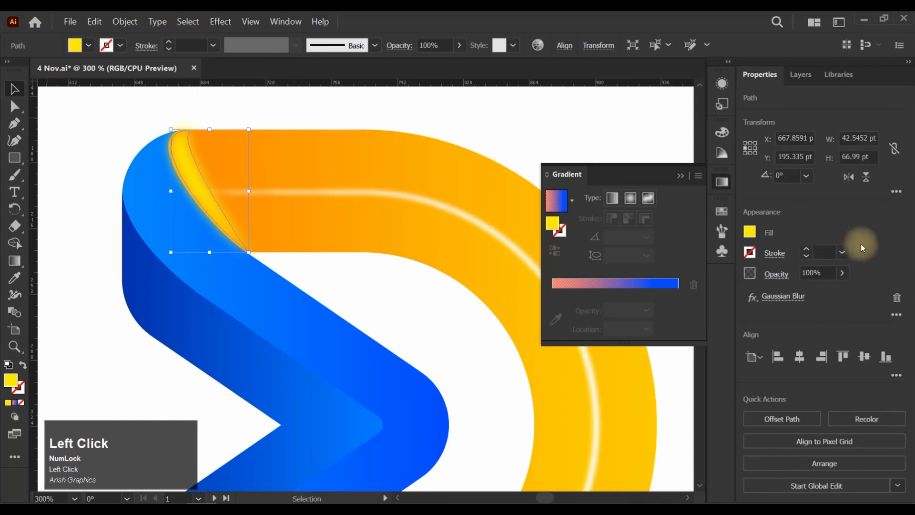
{"action": "left_click", "coordinate": [842, 273]}
{"action": "left_click_drag", "start_coordinate": [841, 290], "coordinate": [813, 291]}
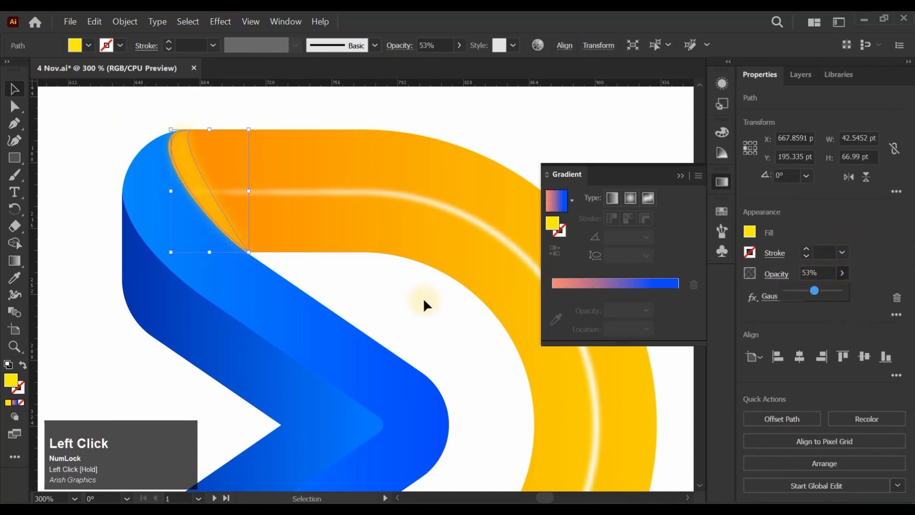
{"action": "left_click", "coordinate": [422, 287]}
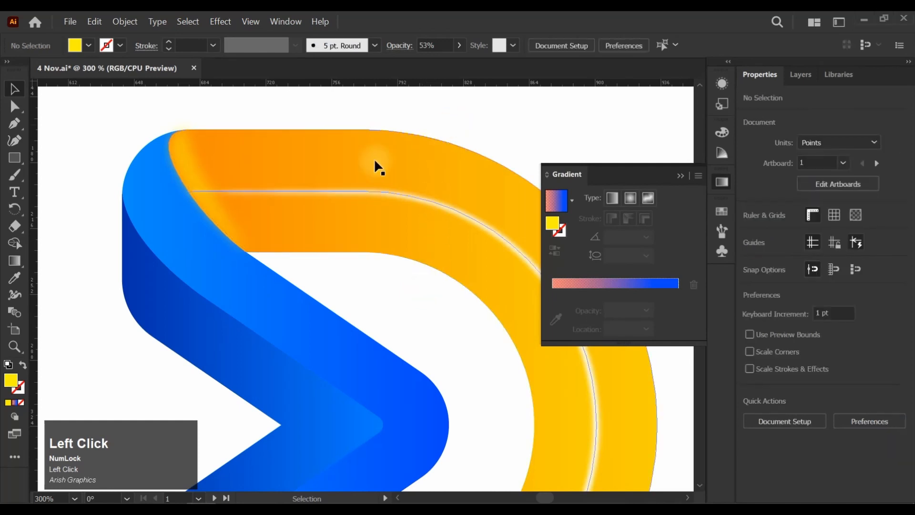
- Duplicate the yellow highlight down to the lower fold and rotate the copy to 135°
{"action": "scroll", "coordinate": [148, 153], "scroll_direction": "down", "scroll_amount": 3}
{"action": "scroll", "coordinate": [271, 146], "scroll_direction": "down", "scroll_amount": 2}
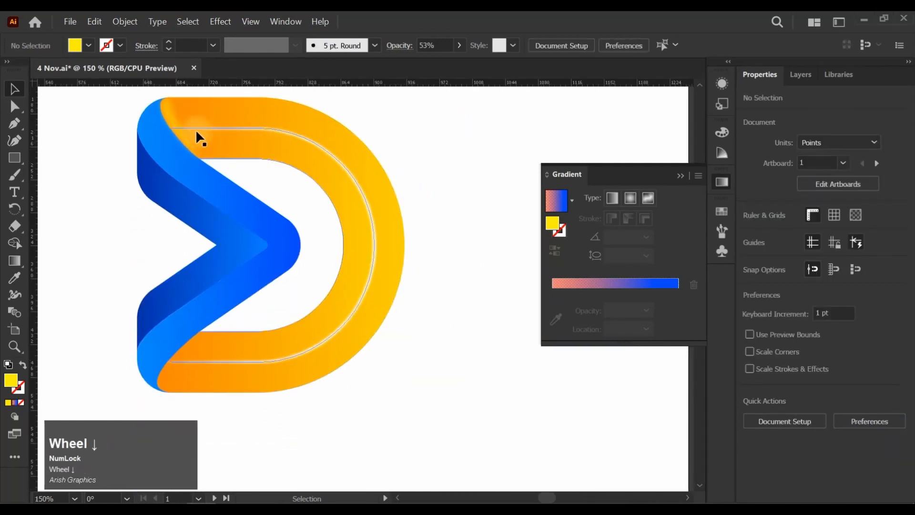
{"action": "left_click_drag", "start_coordinate": [170, 120], "coordinate": [168, 382]}
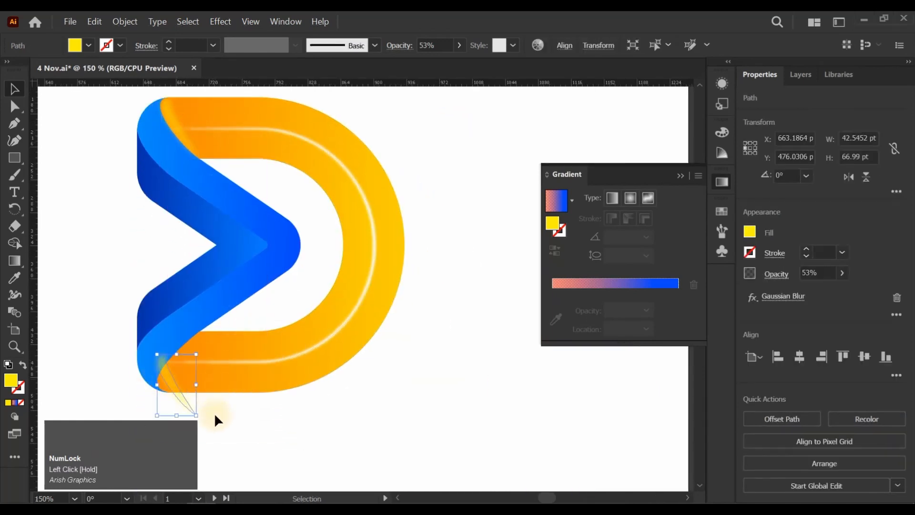
{"action": "left_click_drag", "start_coordinate": [202, 417], "coordinate": [211, 297]}
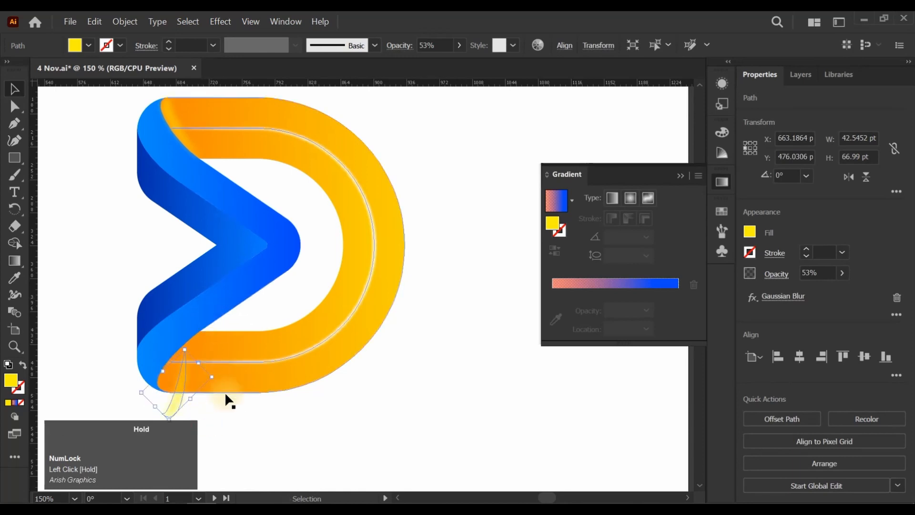
{"action": "left_click", "coordinate": [222, 413]}
- Mirror the copied highlight horizontally, and rotate and move it to follow the edge of the lower fold
{"action": "scroll", "coordinate": [190, 404], "scroll_direction": "up", "scroll_amount": 5}
{"action": "left_click_drag", "start_coordinate": [189, 400], "coordinate": [191, 295]}
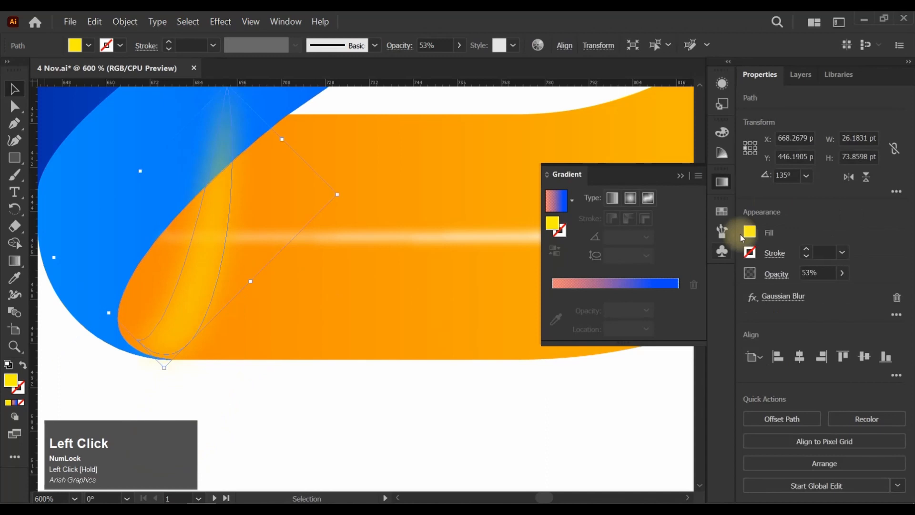
{"action": "left_click", "coordinate": [847, 177]}
{"action": "left_click_drag", "start_coordinate": [73, 235], "coordinate": [200, 263]}
{"action": "left_click_drag", "start_coordinate": [174, 102], "coordinate": [272, 134]}
{"action": "left_click_drag", "start_coordinate": [147, 314], "coordinate": [152, 274]}
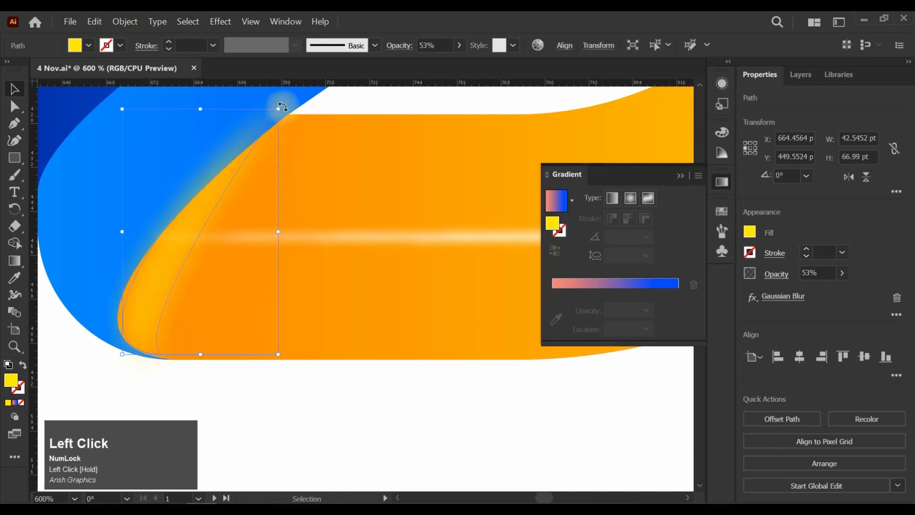
- Rotate the lower fold's yellow highlight slightly clockwise, shift it to follow the orange edge, and deselect it
{"action": "left_click_drag", "start_coordinate": [282, 107], "coordinate": [272, 150]}
{"action": "left_click_drag", "start_coordinate": [135, 277], "coordinate": [158, 275]}
{"action": "left_click", "coordinate": [301, 407]}
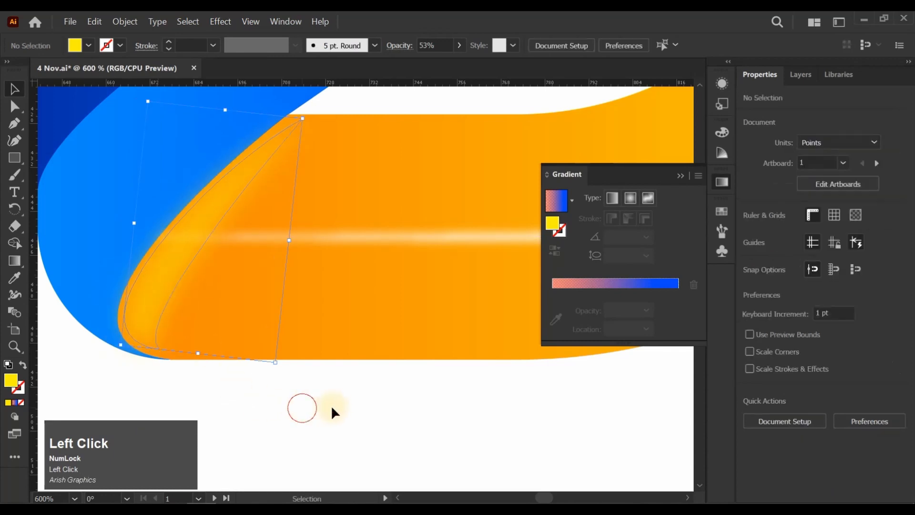
{"action": "scroll", "coordinate": [314, 375], "scroll_direction": "down", "scroll_amount": 4}
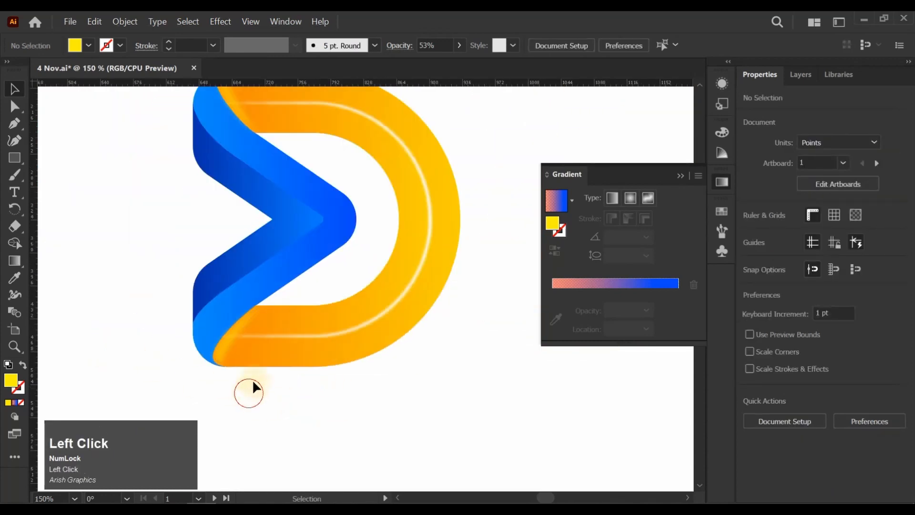
- Draw a curved path with the Pen tool along the rounded outer corner of the lower dark blue fold
{"action": "scroll", "coordinate": [258, 270], "scroll_direction": "up", "scroll_amount": 2}
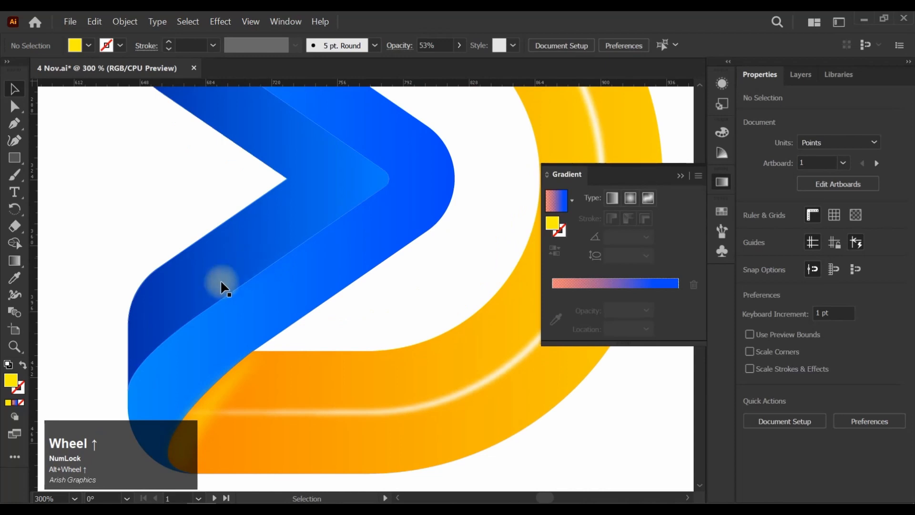
{"action": "left_click", "coordinate": [14, 123]}
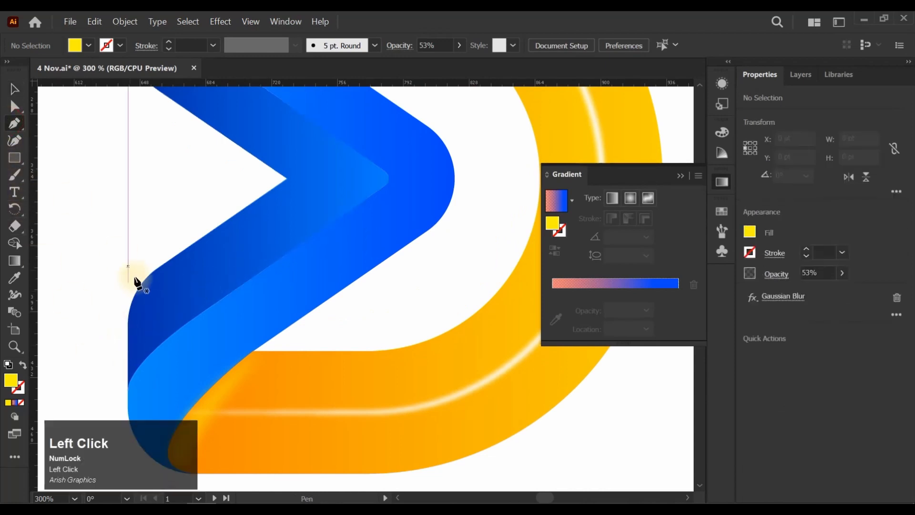
{"action": "left_click", "coordinate": [171, 258]}
{"action": "left_click_drag", "start_coordinate": [127, 350], "coordinate": [129, 411]}
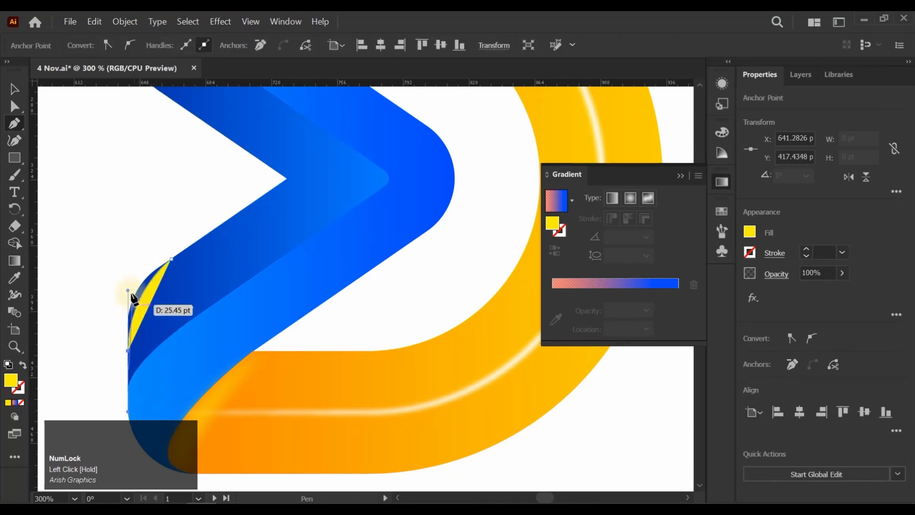
- Convert the path's upper anchor to smooth and adjust the curve handles to match the dark blue corner's edge
{"action": "scroll", "coordinate": [132, 298], "scroll_direction": "up", "scroll_amount": 5}
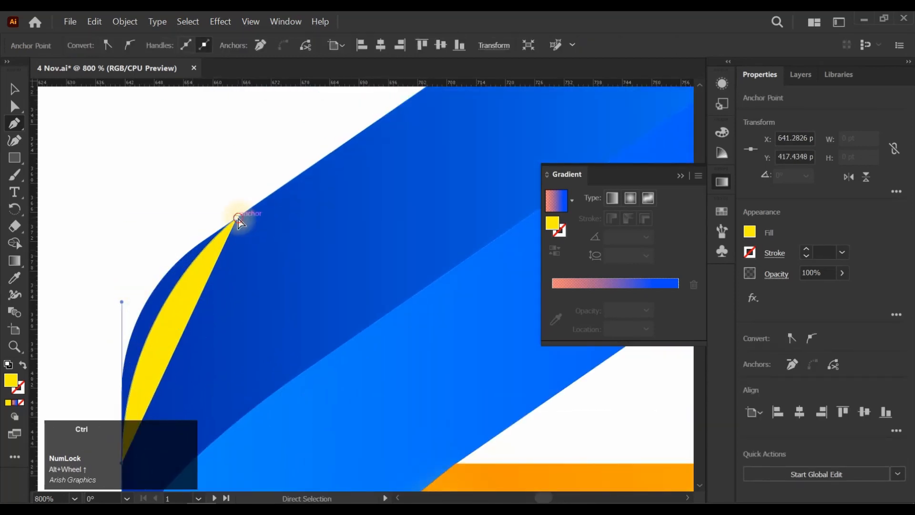
{"action": "left_click", "coordinate": [238, 218], "text": "ctrl"}
{"action": "left_click", "coordinate": [810, 339]}
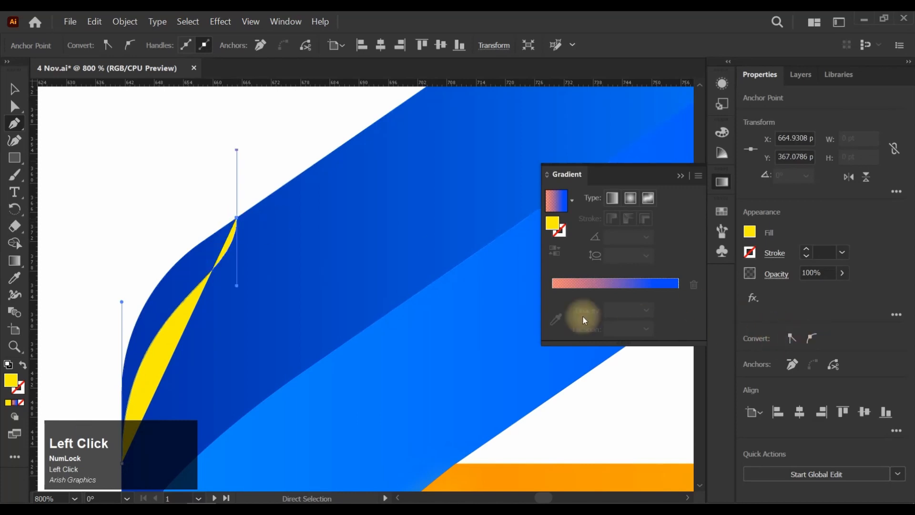
{"action": "left_click_drag", "start_coordinate": [237, 286], "coordinate": [123, 323]}
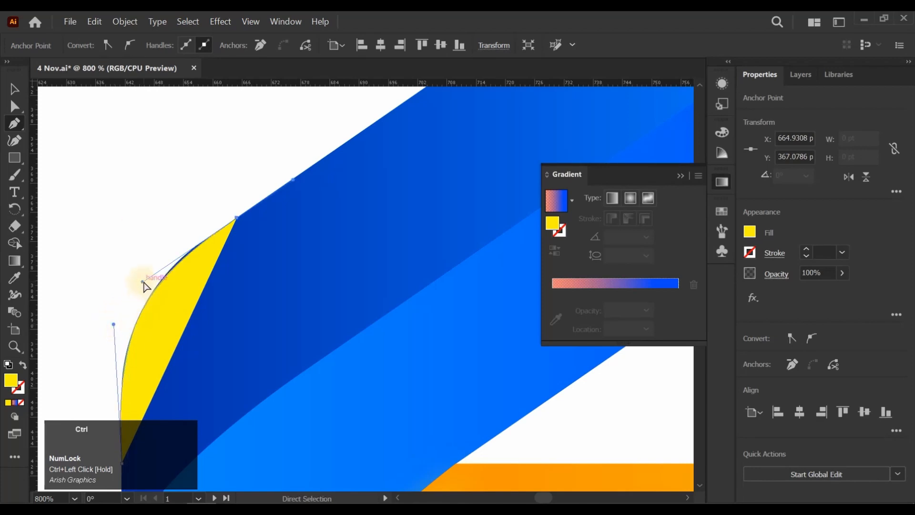
{"action": "left_click", "coordinate": [141, 283], "text": "ctrl"}
{"action": "scroll", "coordinate": [181, 245], "scroll_direction": "down", "scroll_amount": 1}
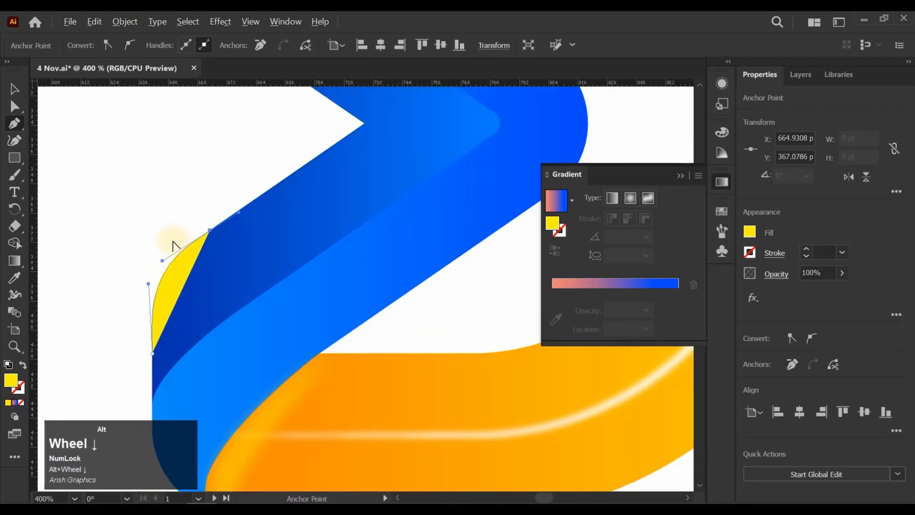
{"action": "scroll", "coordinate": [172, 245], "scroll_direction": "down", "scroll_amount": 1, "text": "alt"}
- Swap the path's yellow fill to its stroke and move the path slightly inside the dark blue corner's edge
{"action": "left_click", "coordinate": [15, 88]}
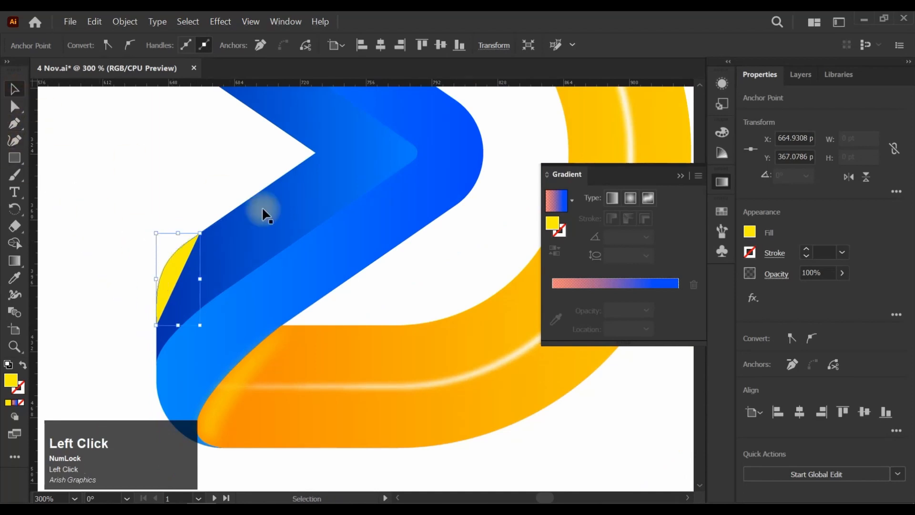
{"action": "left_click", "coordinate": [22, 366]}
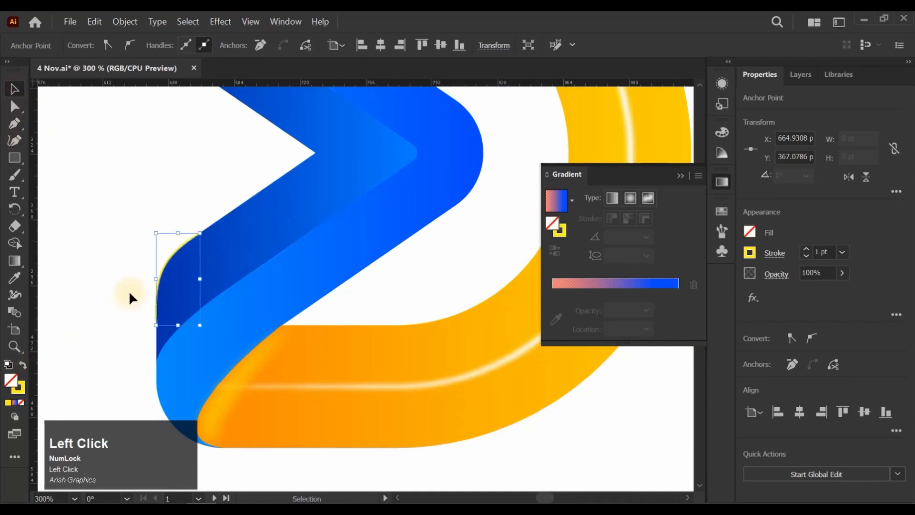
{"action": "scroll", "coordinate": [167, 272], "scroll_direction": "up", "scroll_amount": 3, "text": "alt"}
{"action": "mouse_move", "coordinate": [164, 259]}
{"action": "left_mouse_down"}
{"action": "mouse_move", "coordinate": [165, 284]}
{"action": "mouse_move", "coordinate": [138, 278]}
{"action": "left_mouse_up"}
{"action": "scroll", "coordinate": [138, 278], "scroll_direction": "down", "scroll_amount": 2, "text": "alt"}
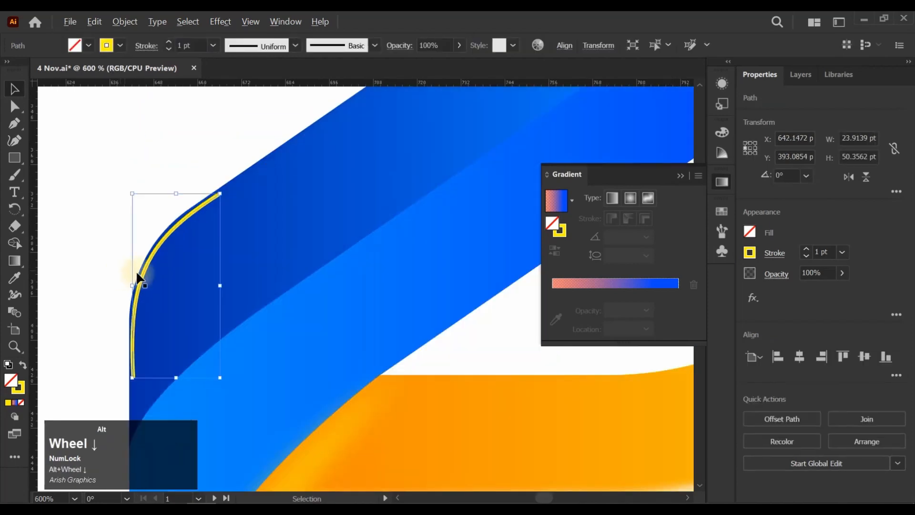
- Apply a width profile tapered at both ends to the yellow path and set its stroke weight to 3 pt
{"action": "left_click", "coordinate": [775, 252]}
{"action": "left_click", "coordinate": [710, 476]}
{"action": "left_click", "coordinate": [696, 325]}
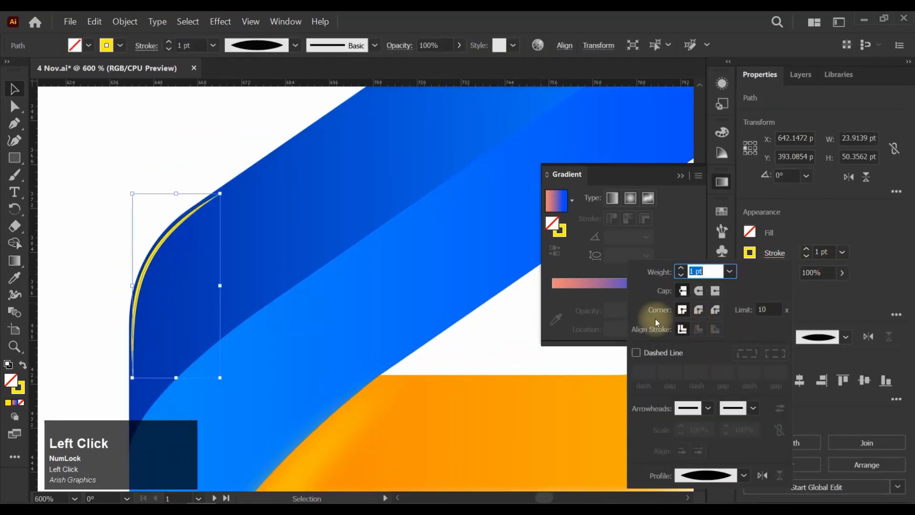
{"action": "left_click", "coordinate": [805, 247]}
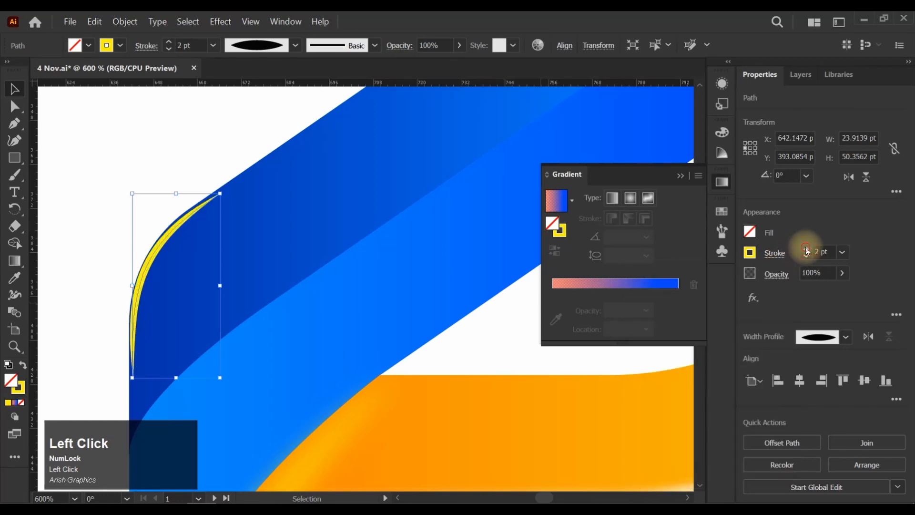
- Apply a Gaussian Blur with a radius of about 2 pixels to the tapered yellow path
{"action": "left_click", "coordinate": [221, 21]}
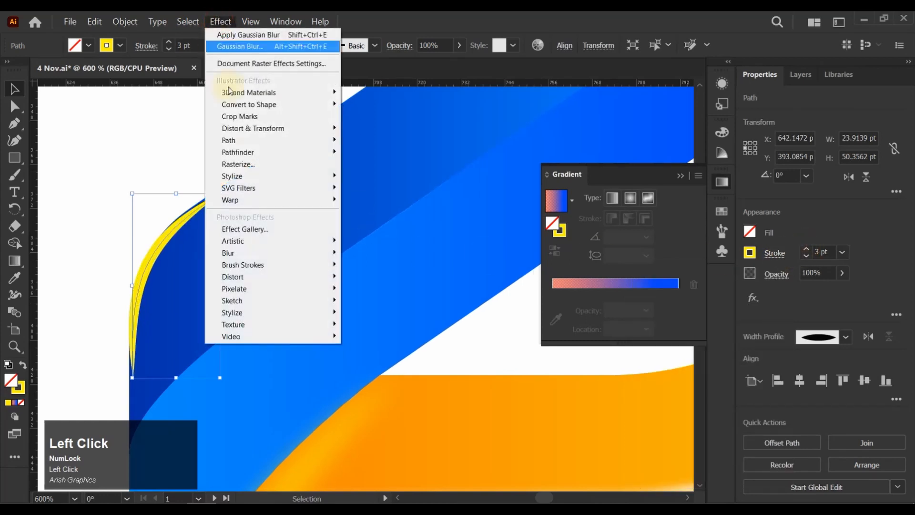
{"action": "mouse_move", "coordinate": [270, 252]}
{"action": "left_click", "coordinate": [374, 253]}
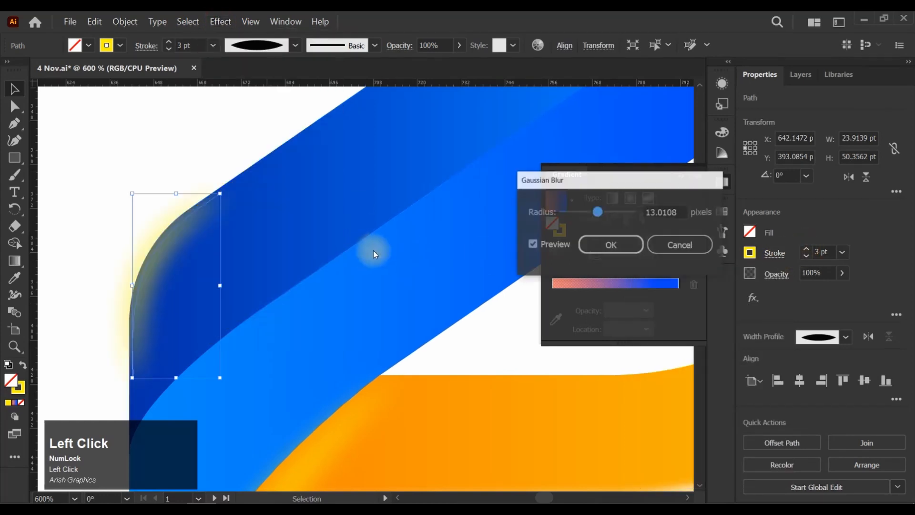
{"action": "left_click_drag", "start_coordinate": [597, 211], "coordinate": [572, 214]}
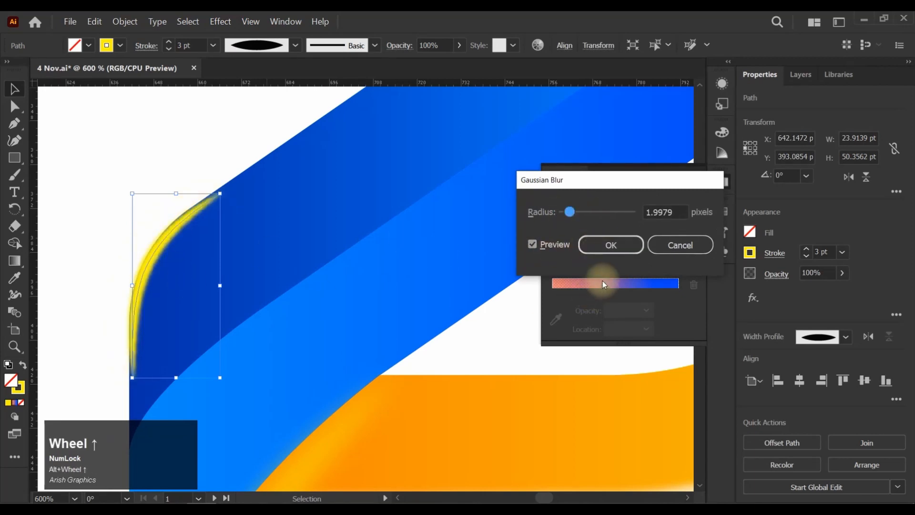
{"action": "left_click", "coordinate": [614, 244]}
- Shift the blurred path slightly further into the dark blue fold, recolour its stroke light blue, and deselect it
{"action": "scroll", "coordinate": [156, 273], "scroll_direction": "up", "scroll_amount": 4}
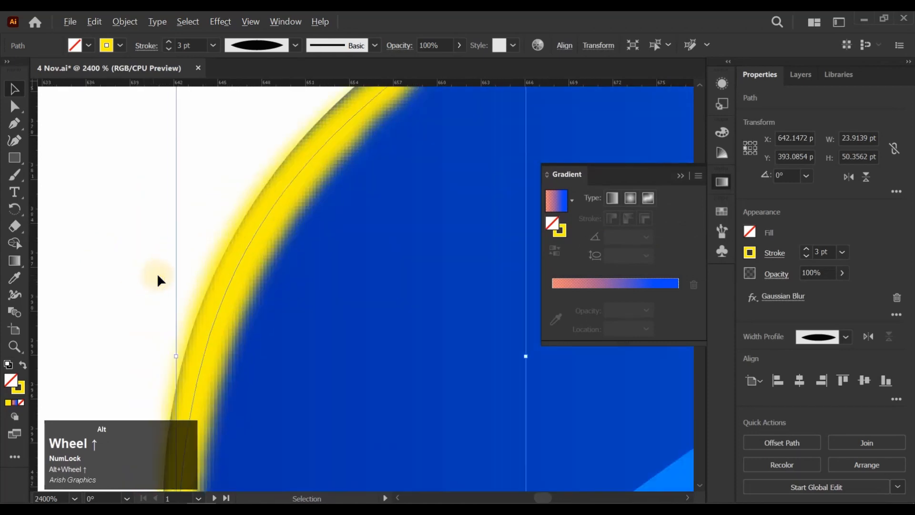
{"action": "left_click_drag", "start_coordinate": [221, 271], "coordinate": [239, 279]}
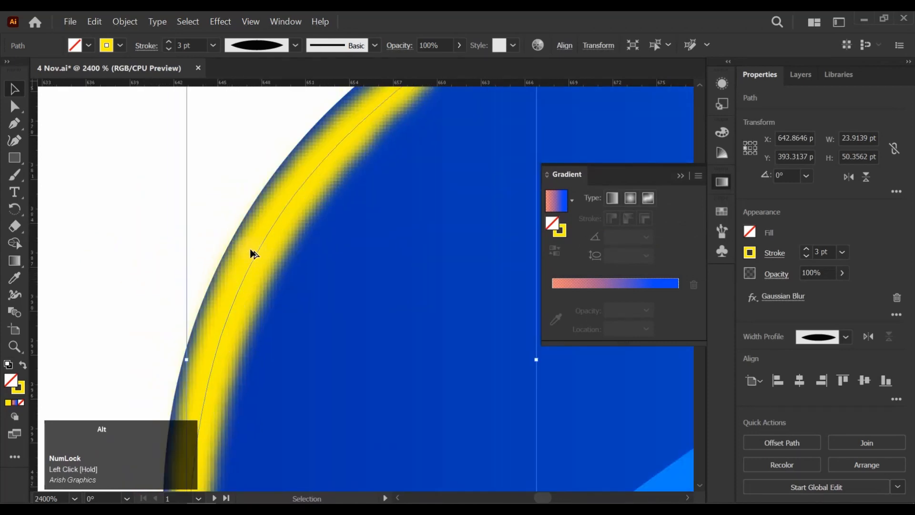
{"action": "scroll", "coordinate": [251, 253], "scroll_direction": "down", "scroll_amount": 3}
{"action": "left_click", "coordinate": [749, 253]}
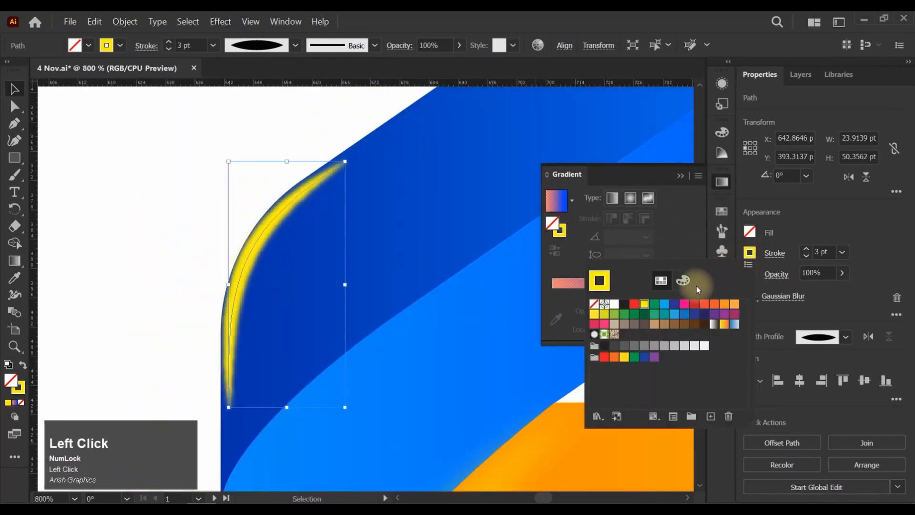
{"action": "left_click", "coordinate": [664, 304]}
{"action": "left_click", "coordinate": [122, 276]}
{"action": "left_click", "coordinate": [120, 273]}
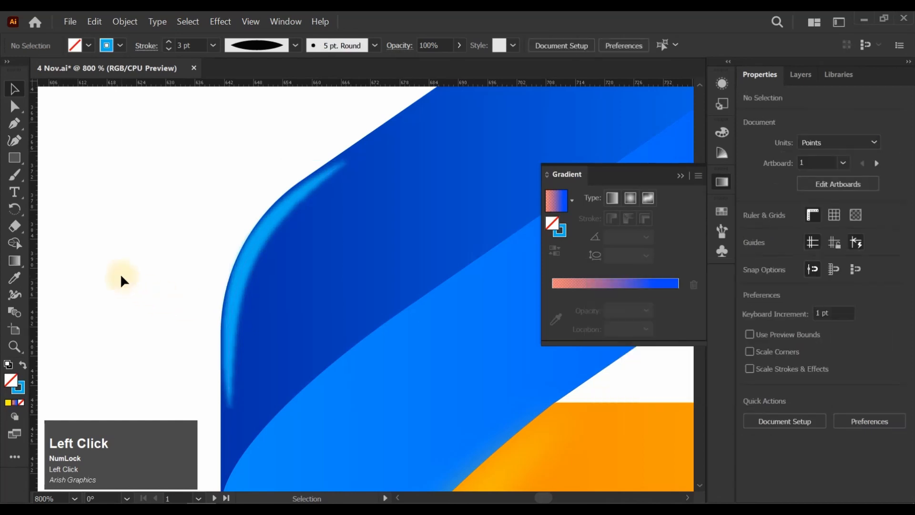
- Delete the blurred light blue path from the lower dark blue fold's corner
{"action": "scroll", "coordinate": [75, 250], "scroll_direction": "down", "scroll_amount": 2}
{"action": "scroll", "coordinate": [75, 251], "scroll_direction": "down", "scroll_amount": 4}
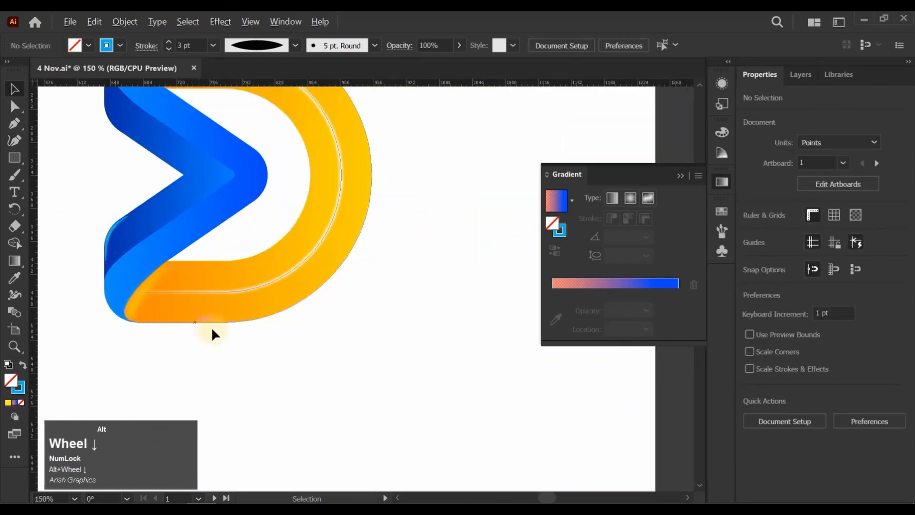
{"action": "scroll", "coordinate": [190, 271], "scroll_direction": "up", "scroll_amount": 3}
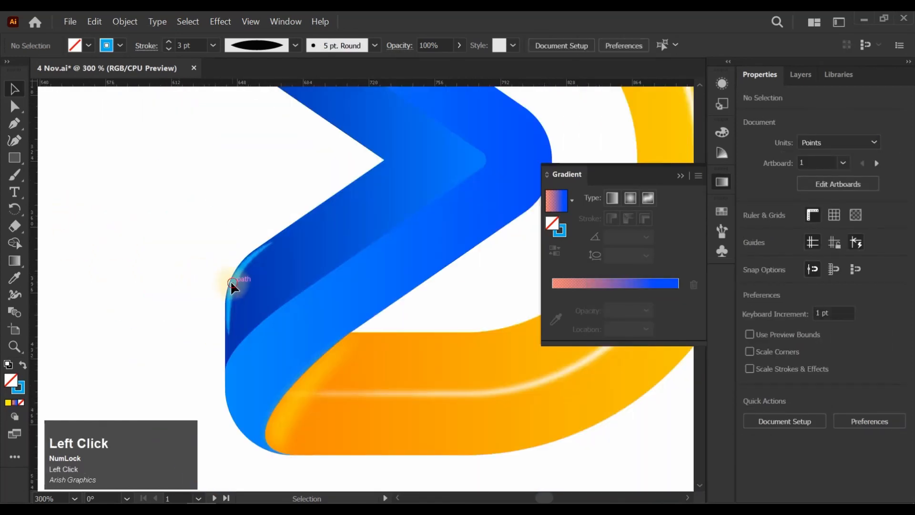
{"action": "left_click_drag", "start_coordinate": [230, 281], "coordinate": [146, 279]}
{"action": "key", "text": "Delete"}
{"action": "scroll", "coordinate": [158, 224], "scroll_direction": "down", "scroll_amount": 2}
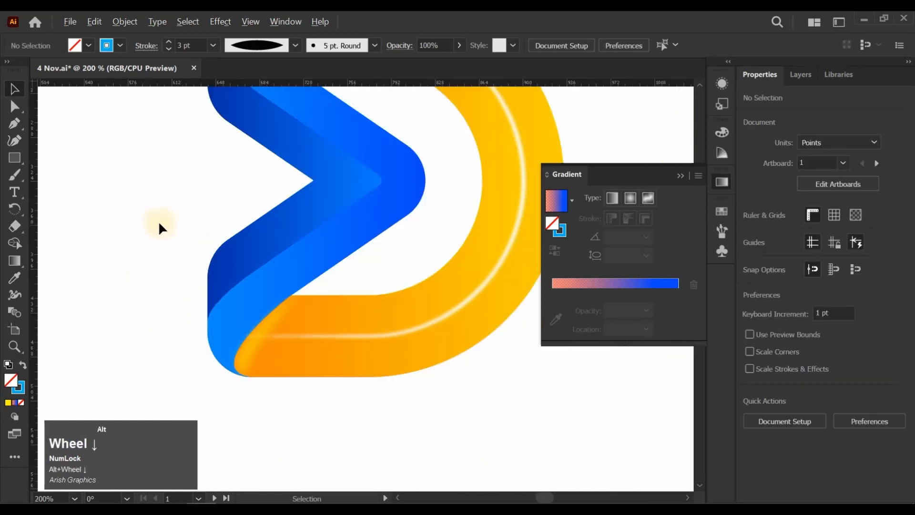
{"action": "scroll", "coordinate": [181, 274], "scroll_direction": "down", "scroll_amount": 1}
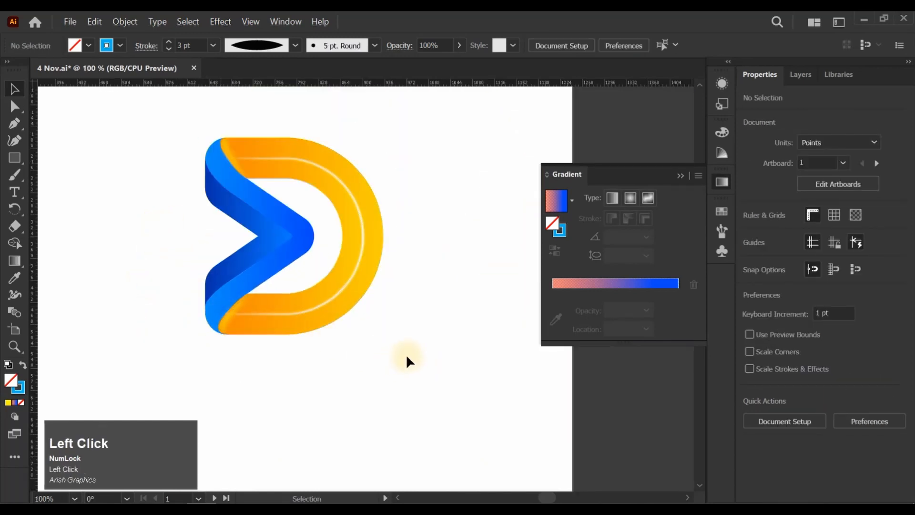
{"action": "key", "text": "ctrl+space"}
{"action": "left_click_drag", "start_coordinate": [251, 244], "coordinate": [313, 278]}
{"action": "scroll", "coordinate": [404, 316], "scroll_direction": "down", "scroll_amount": 2}
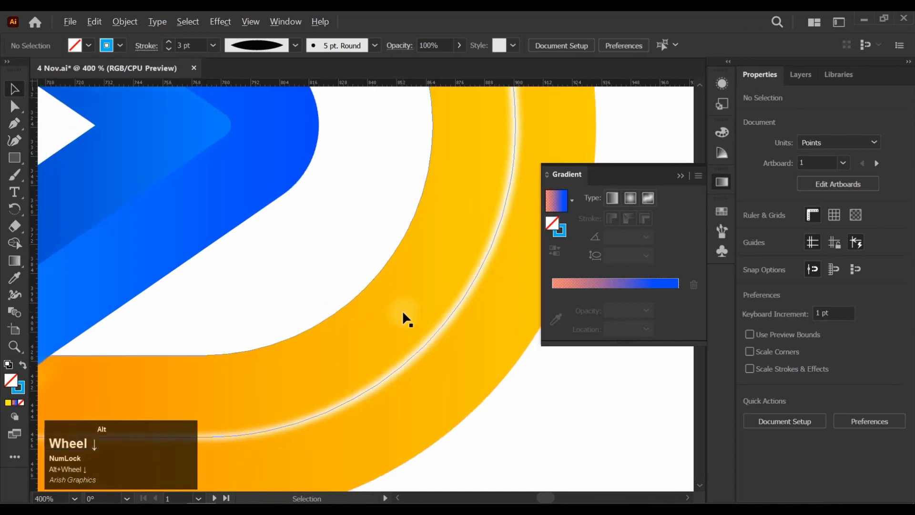
{"action": "scroll", "coordinate": [342, 288], "scroll_direction": "down", "scroll_amount": 3}
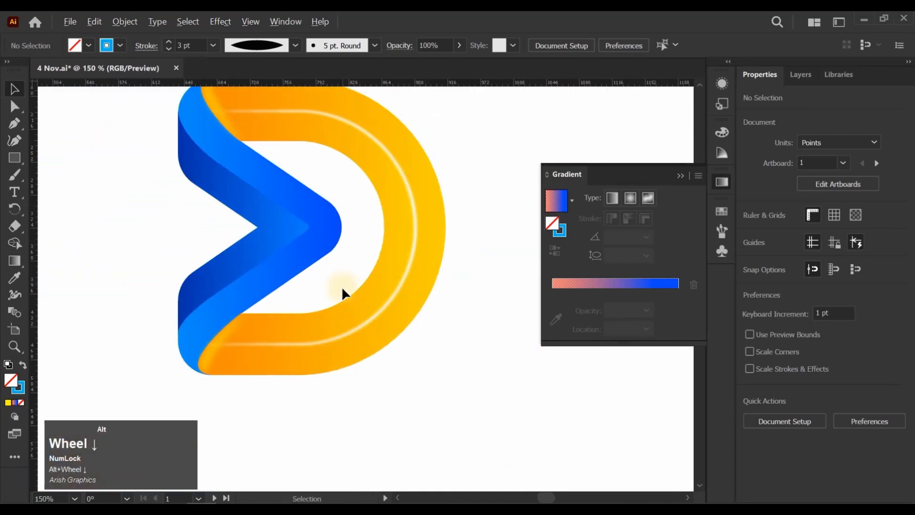
{"action": "left_click_drag", "start_coordinate": [187, 134], "coordinate": [210, 217]}
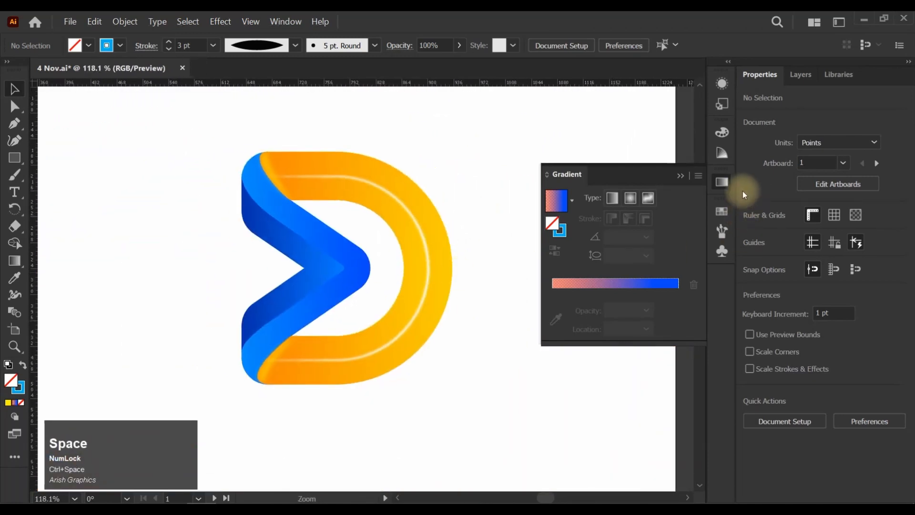